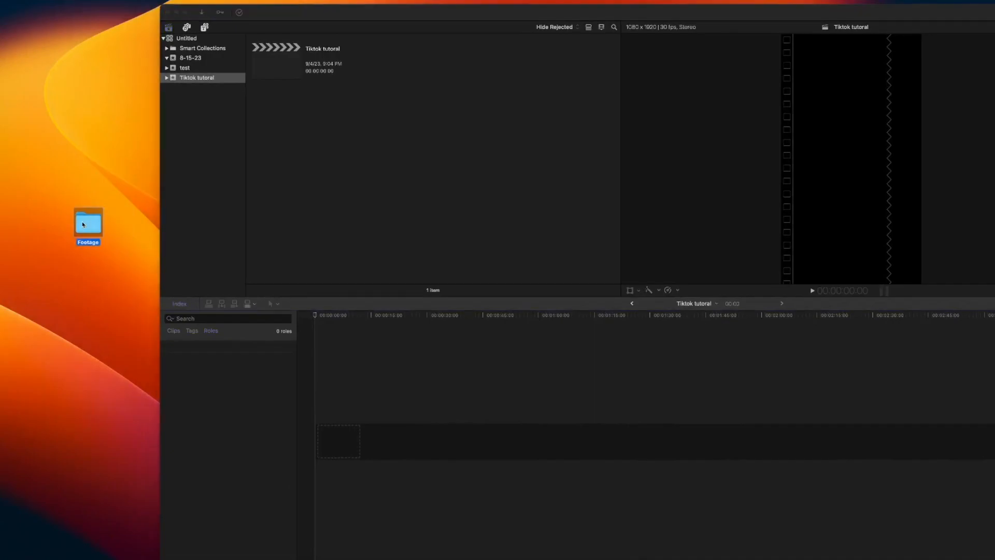
# - Close the footage folder's window and create a new folder on the desktop
pyautogui.press('super+w')
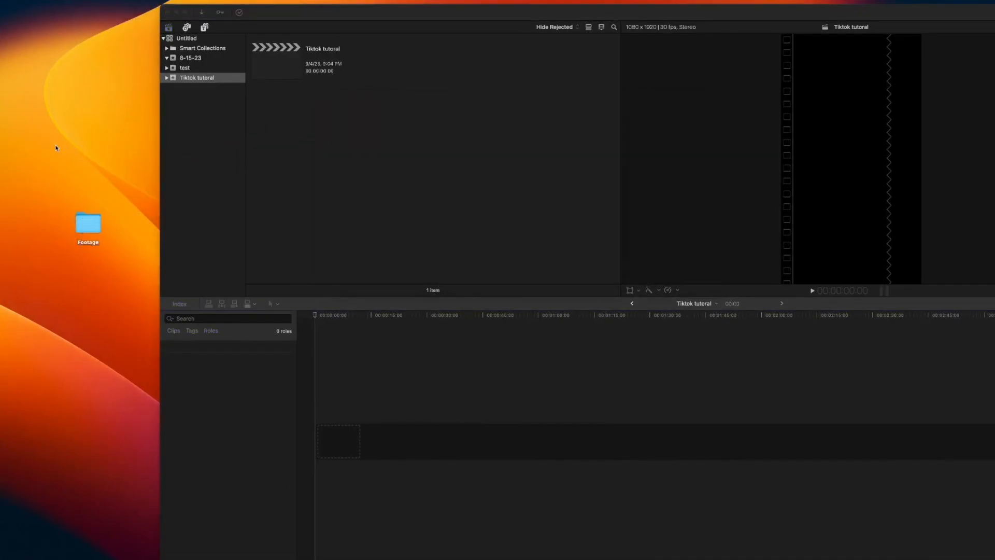
pyautogui.rightClick(57, 147)
pyautogui.click(64, 149)
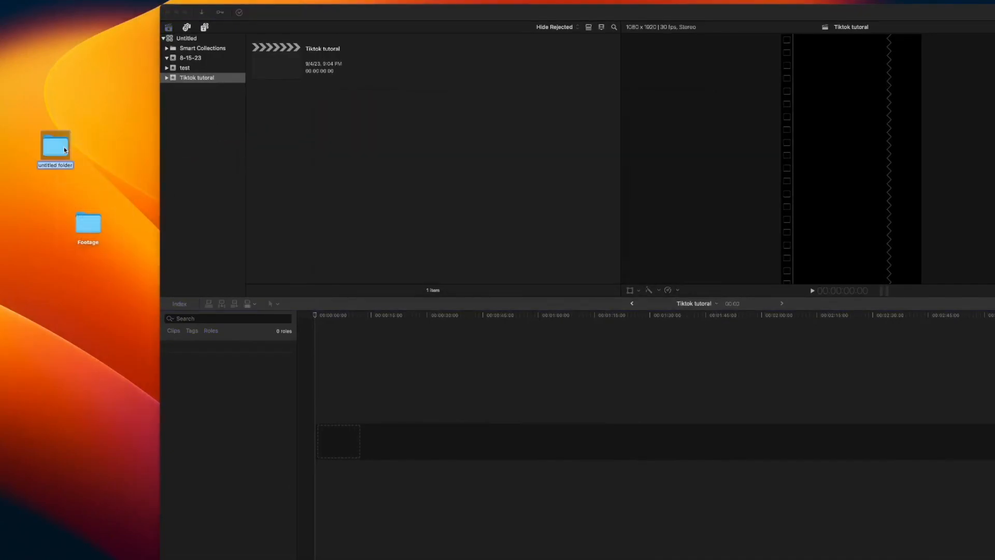
# - Import the footage clips from the desktop into the Tiktok tutoral event
pyautogui.click(91, 226)
pyautogui.moveTo(56, 152); pyautogui.dragTo(55, 150)
pyautogui.moveTo(56, 250); pyautogui.dragTo(340, 158)
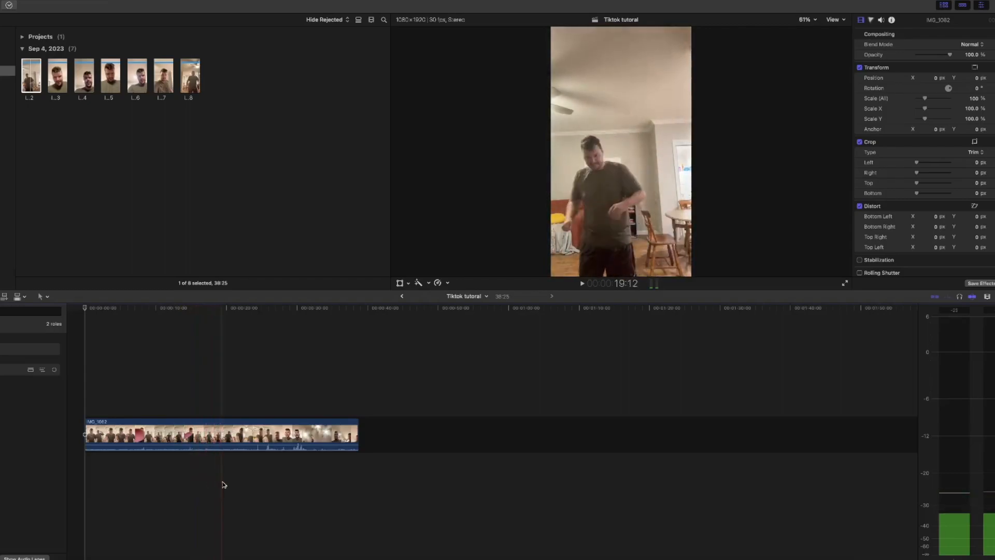
# - Split the IMG_1082 clip in the timeline at about 15:10 and delete the part before the cut
pyautogui.click(194, 483)
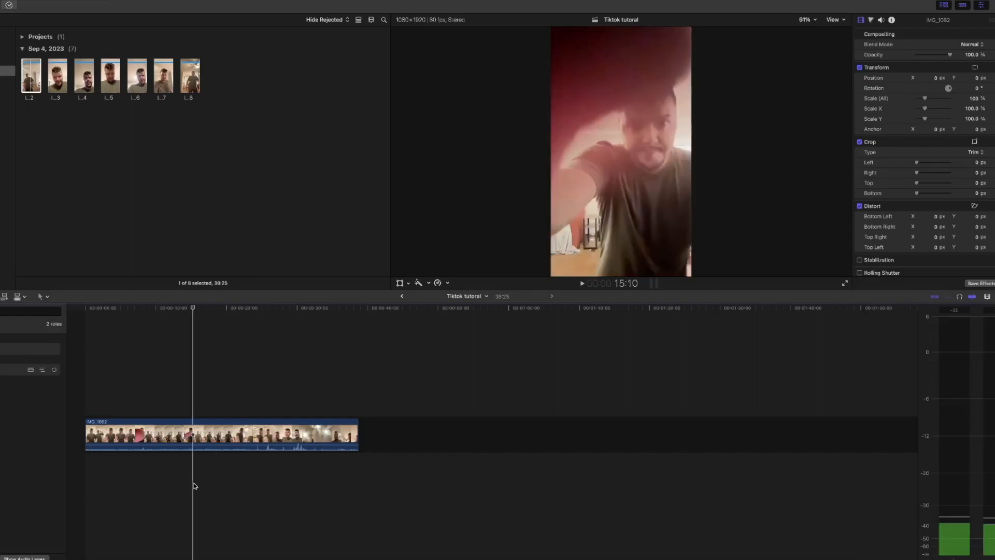
pyautogui.press('super+b')
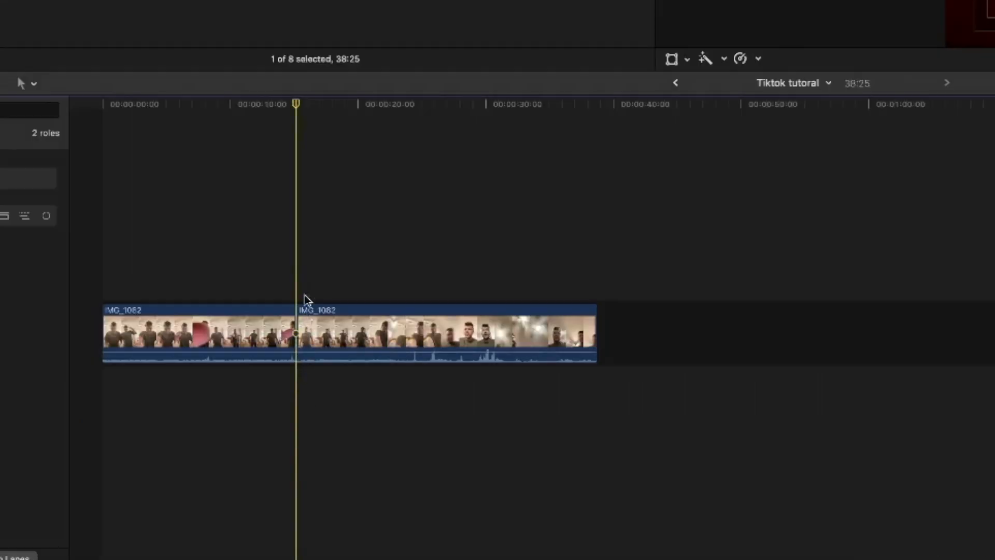
pyautogui.click(246, 324)
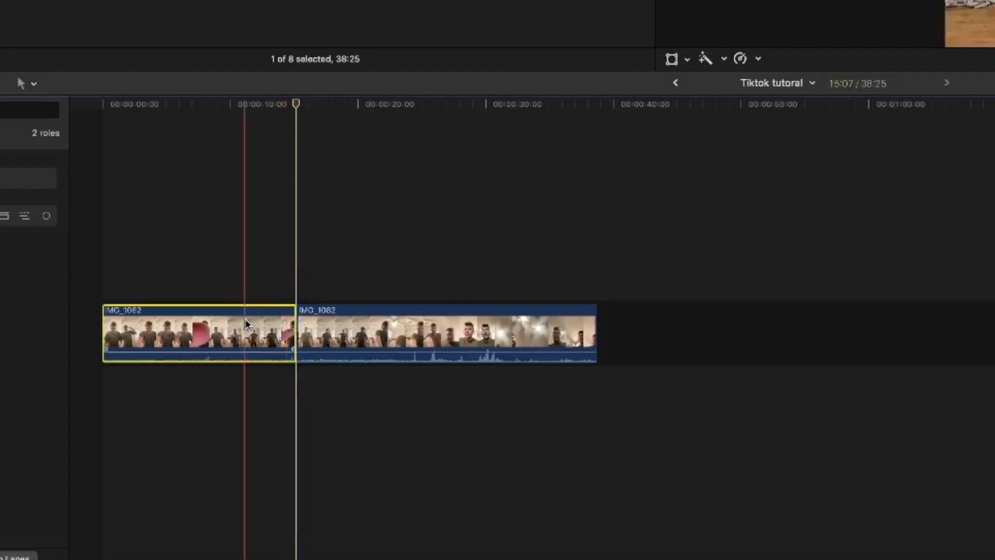
pyautogui.press('Delete')
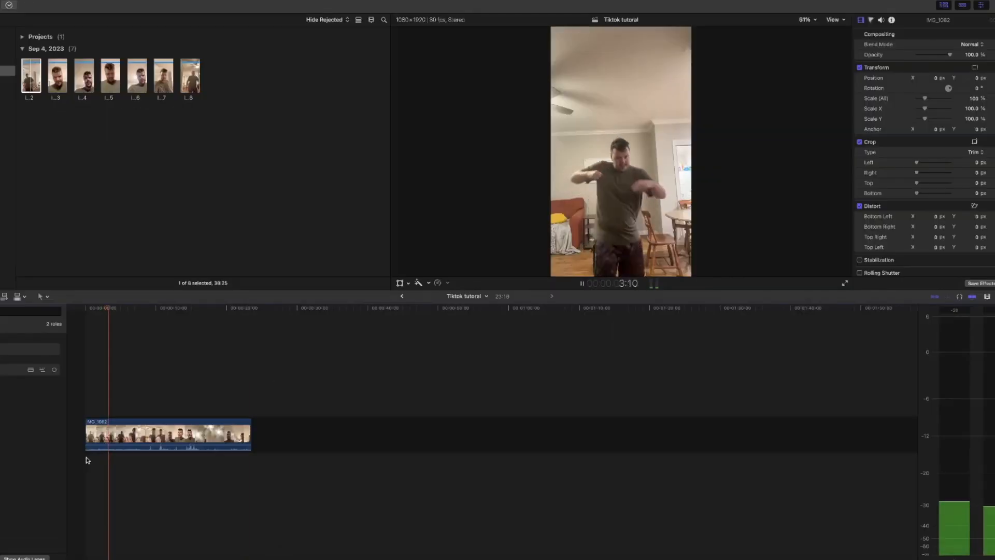
# - Trim the remaining IMG_1082 clip to end at 3:18 and append IMG_1086 after it in the timeline
pyautogui.press('space')
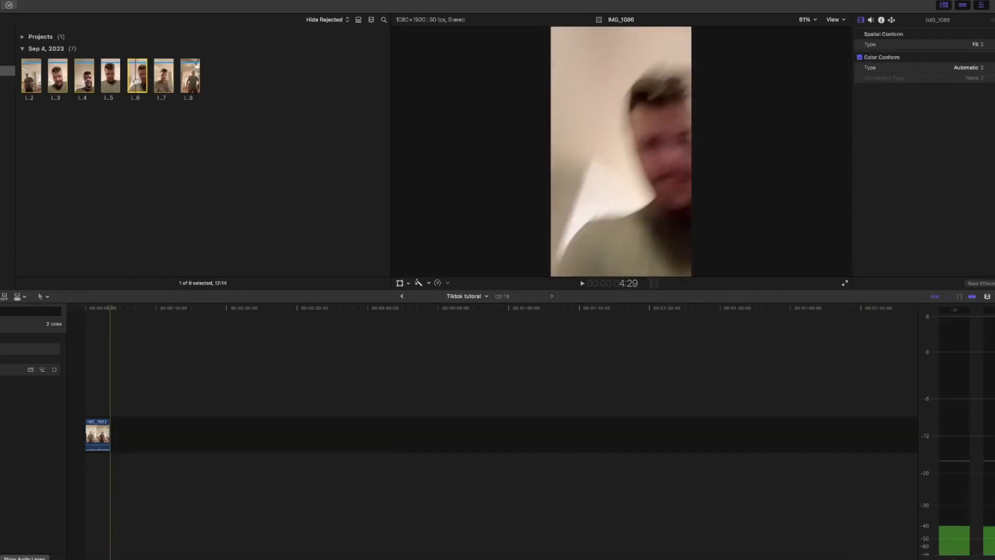
pyautogui.moveTo(137, 81); pyautogui.dragTo(147, 342)
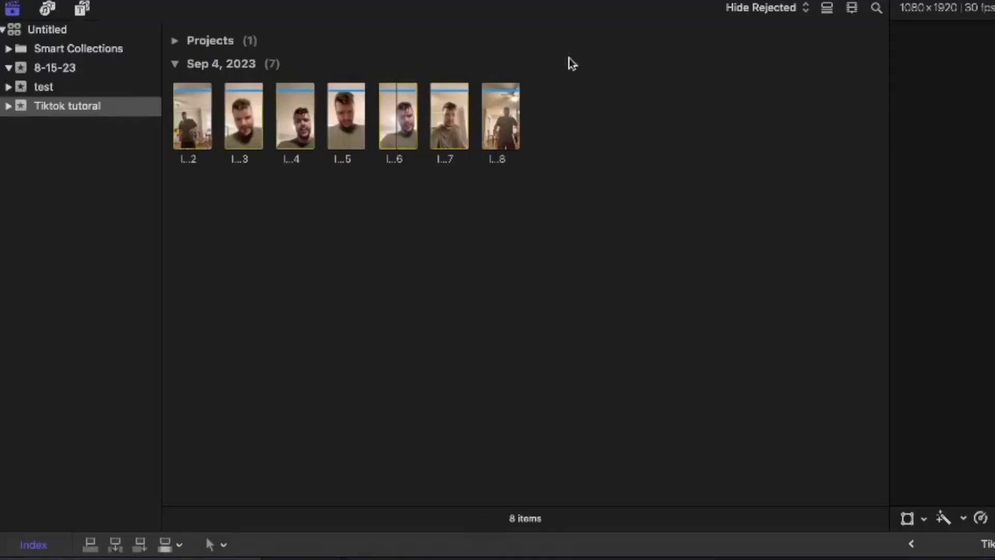
# - Try adding all seven browser clips to the end of the timeline and remove them again
pyautogui.moveTo(569, 117); pyautogui.dragTo(177, 106)
pyautogui.moveTo(110, 75); pyautogui.dragTo(206, 455)
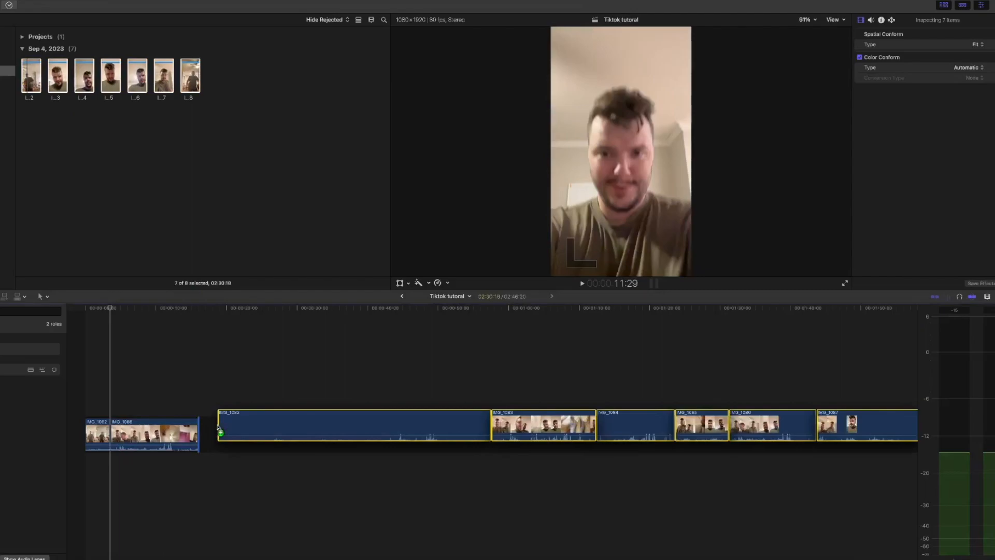
pyautogui.hscroll(10, 206, 455)
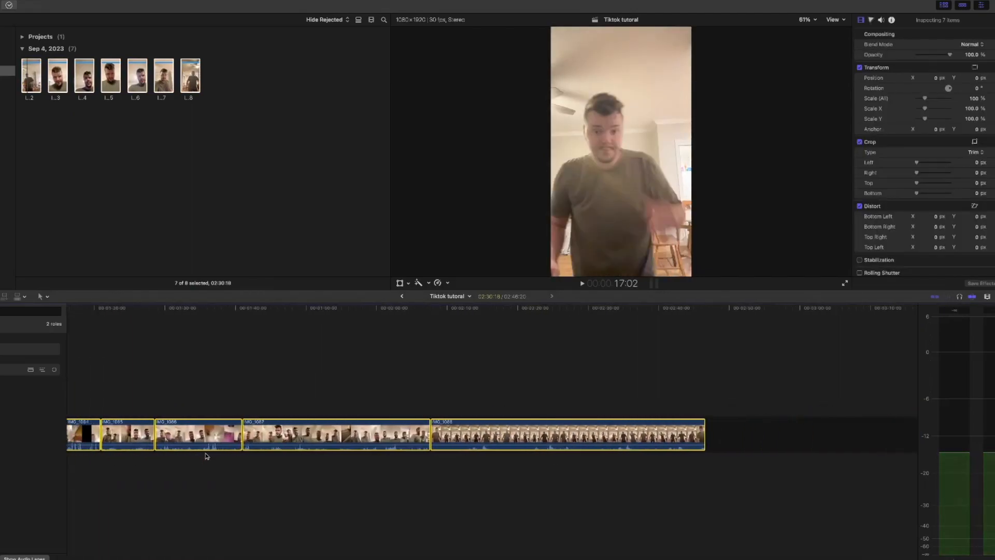
pyautogui.hscroll(-10, 206, 456)
pyautogui.press('Delete')
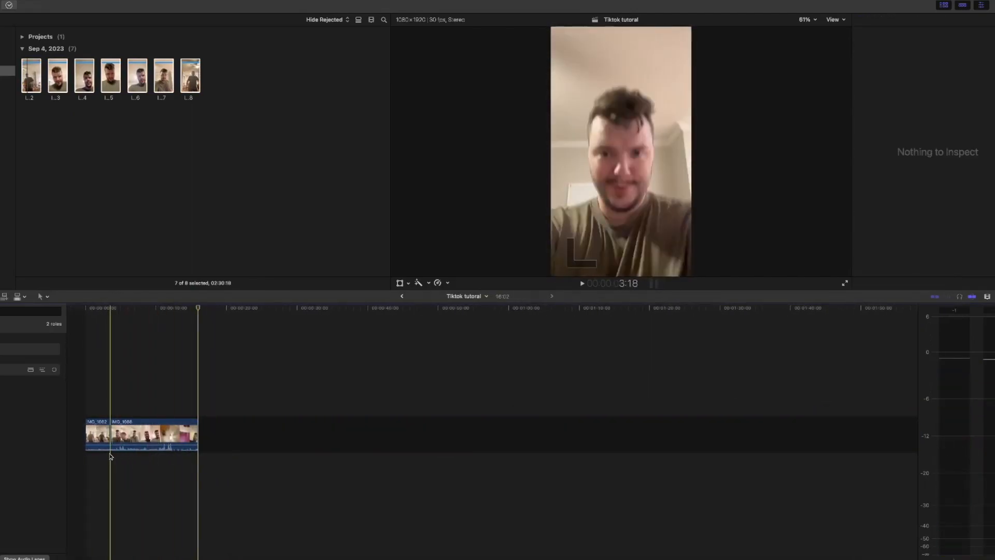
# - Trim the start of IMG_1086 by about 4 seconds and its end to about 7:09 on the timeline
pyautogui.hotkey('shift', 'z')
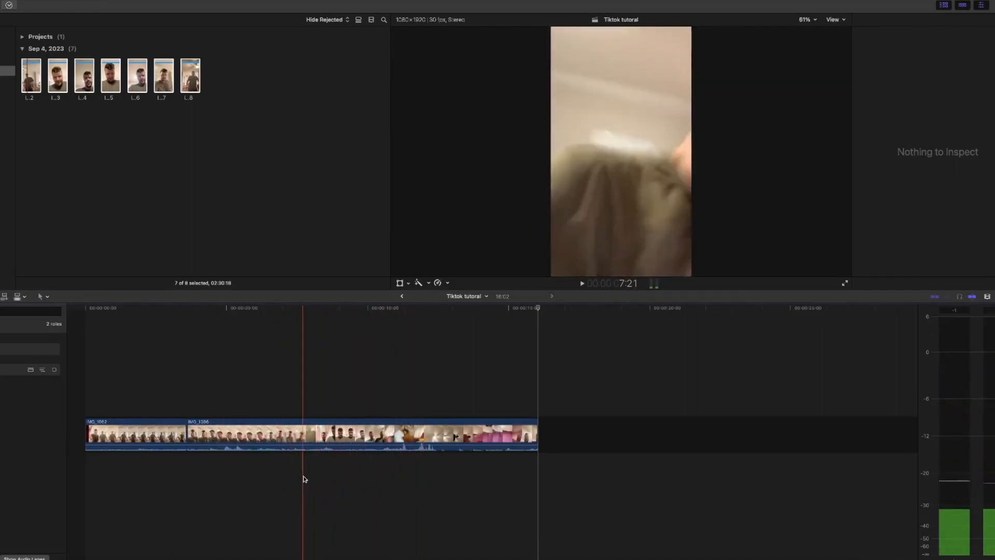
pyautogui.hotkey('alt', '[')
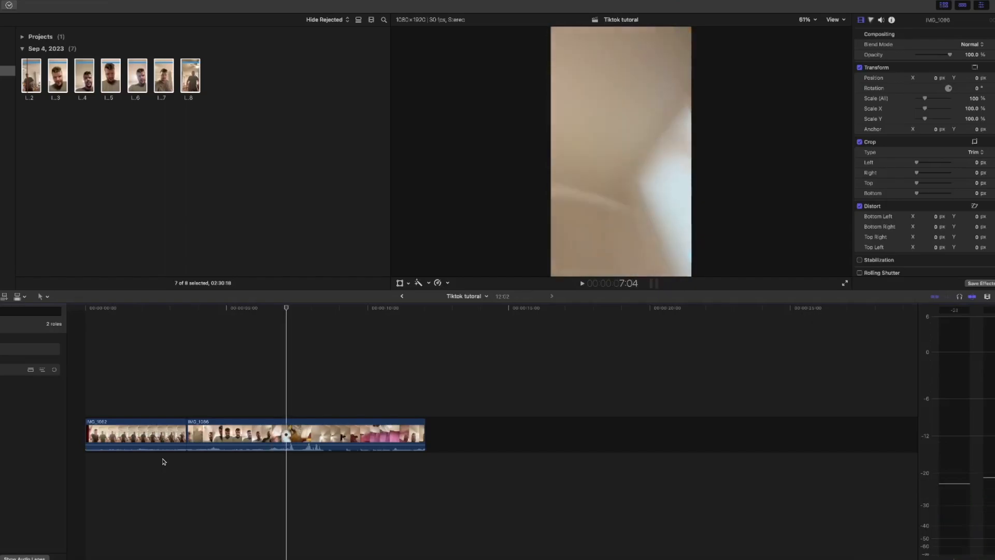
pyautogui.hotkey('alt', ']')
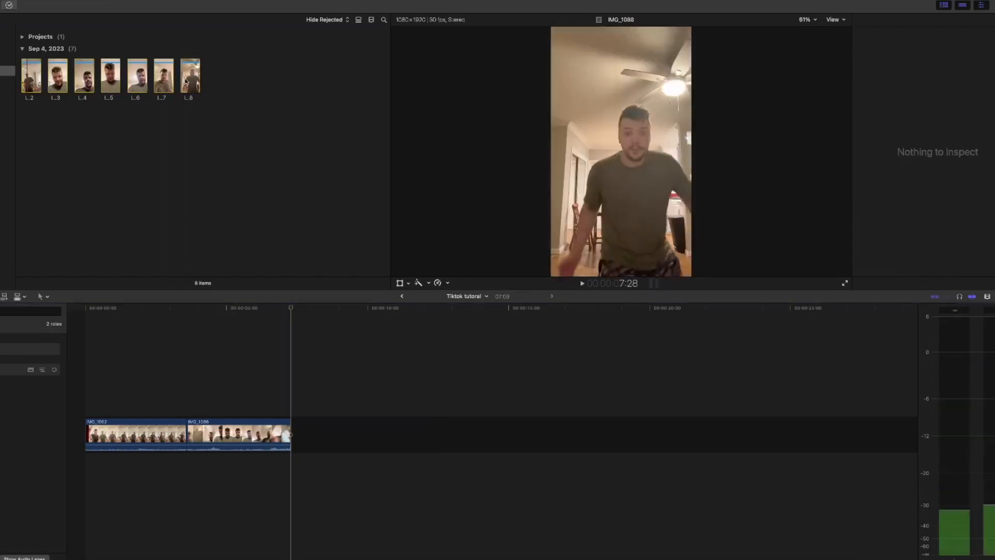
# - Append a shortened section of IMG_1088 to the timeline directly after IMG_1086
pyautogui.click(184, 80)
pyautogui.hotkey('alt', ']')
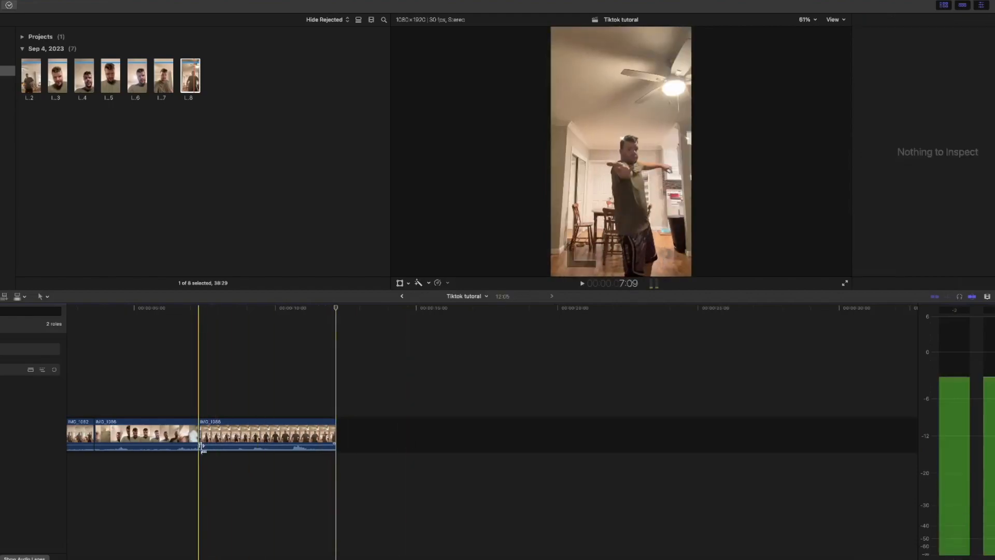
# - Keyframe IMG_1088's position, rotation and scale a few frames in, and set its start to 235% scale, -5.1° rotation and 24 px Y position
pyautogui.click(201, 446)
pyautogui.hotkey('shift', 'z')
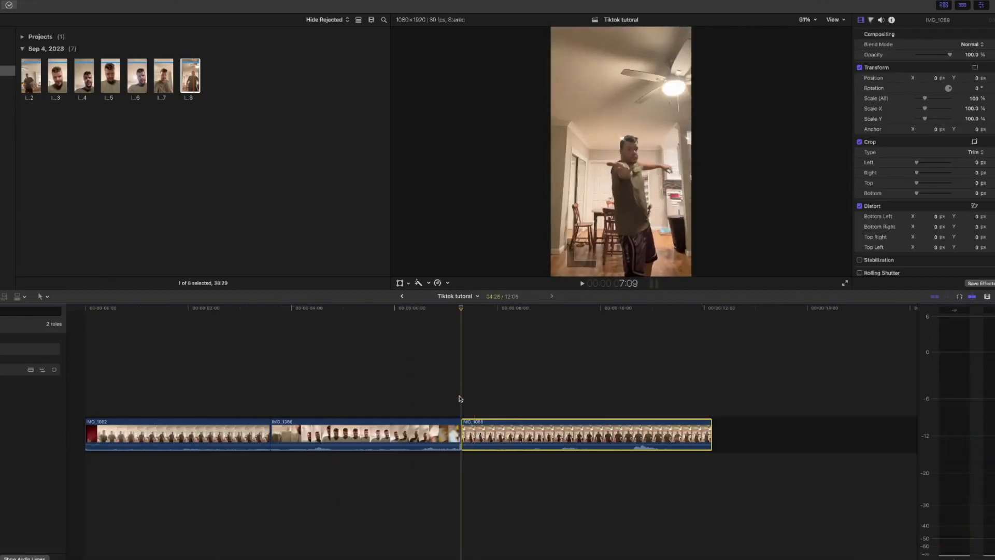
pyautogui.press('space')
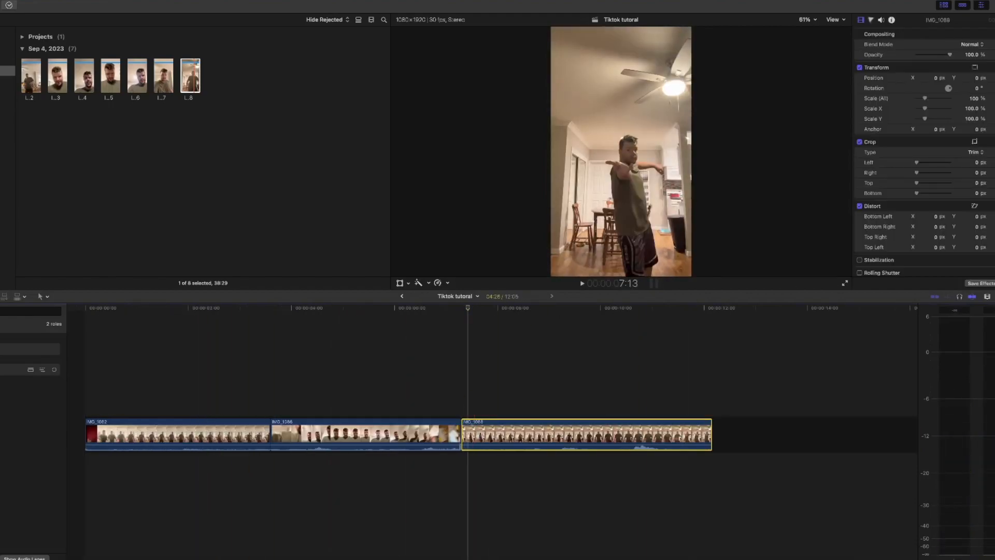
pyautogui.click(985, 78)
pyautogui.click(986, 88)
pyautogui.click(986, 98)
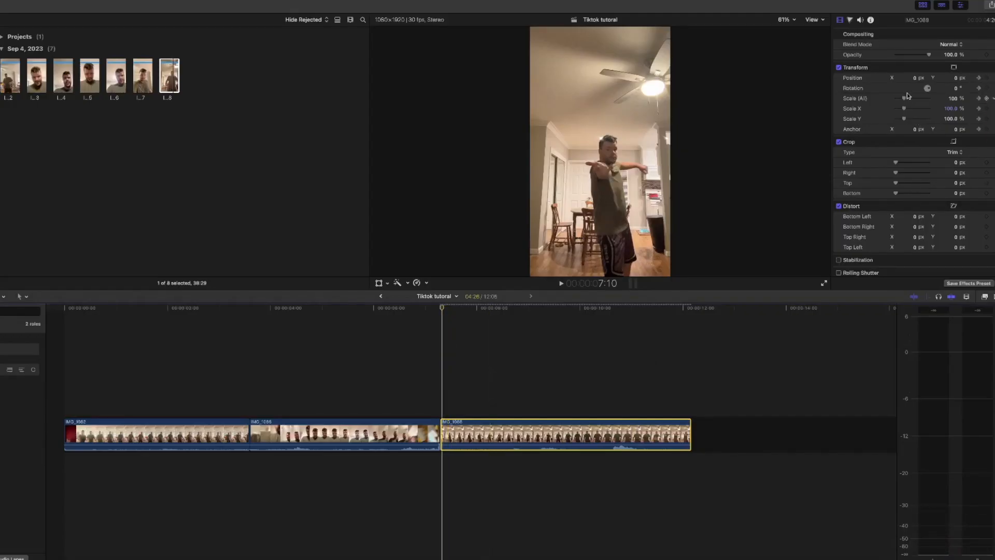
pyautogui.moveTo(904, 97); pyautogui.dragTo(955, 118)
pyautogui.press('Left')
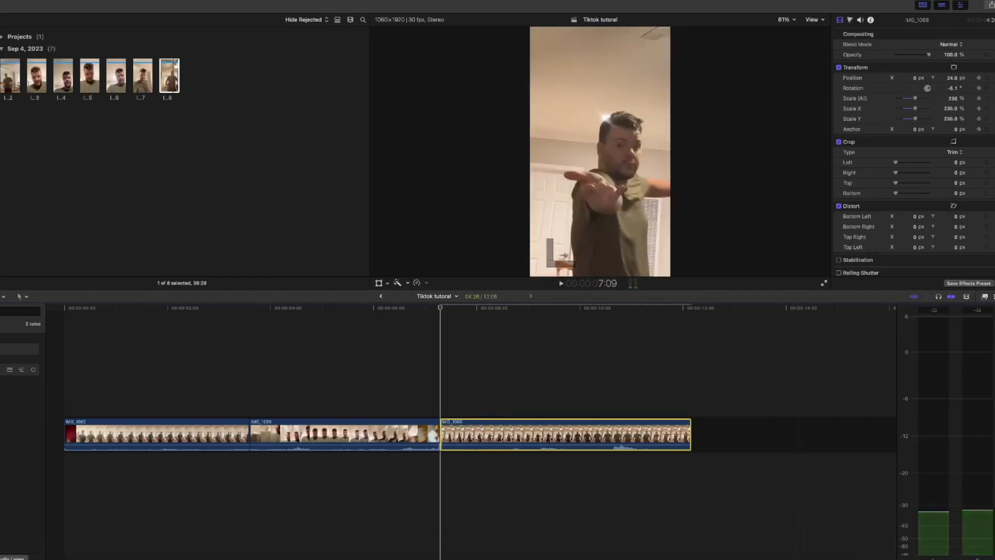
# - Apply a Directional blur to IMG_1088 at a 38° angle, keyframing its amount from 66 at the clip's start to 0 at 7:16
pyautogui.click(985, 296)
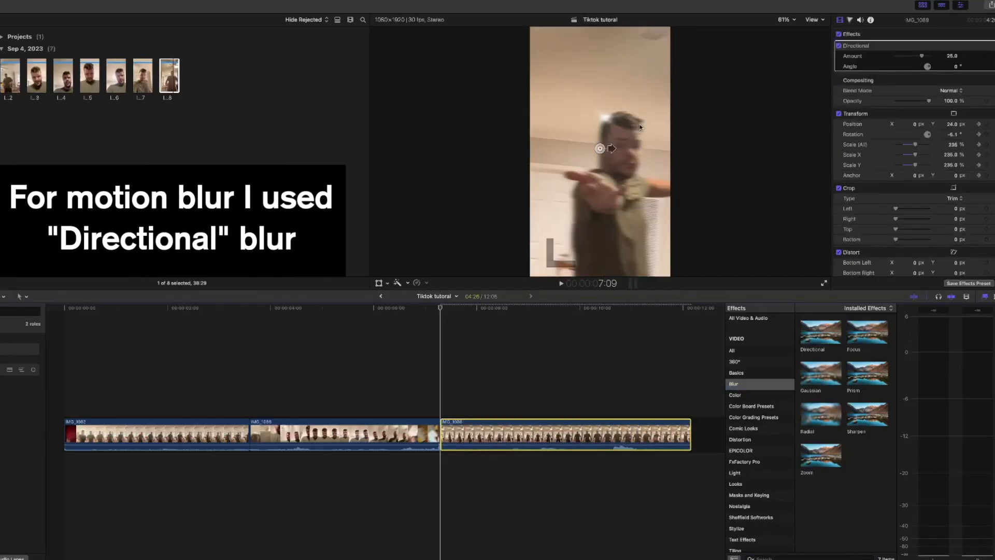
pyautogui.moveTo(617, 150); pyautogui.dragTo(611, 140)
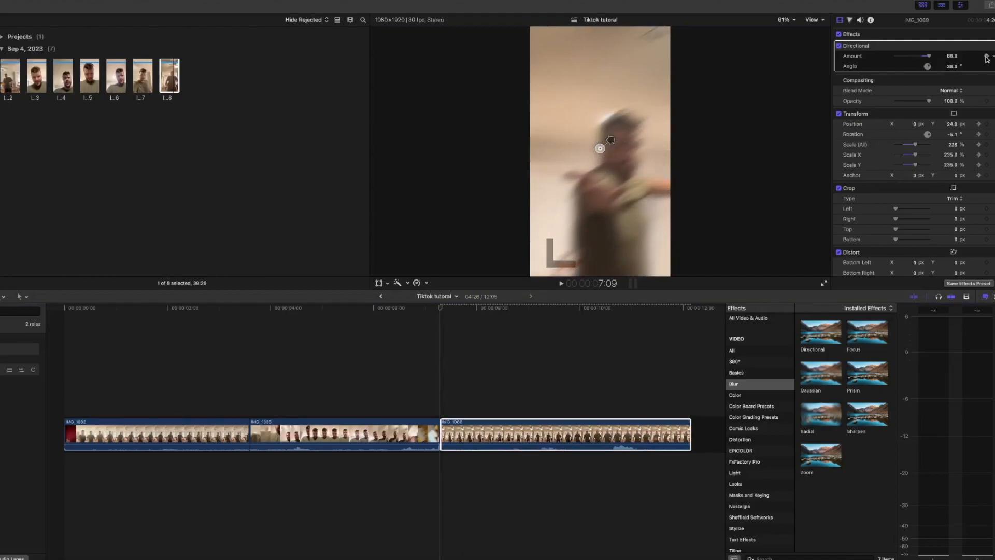
pyautogui.press('Right')
pyautogui.press('Right')
pyautogui.press('Right')
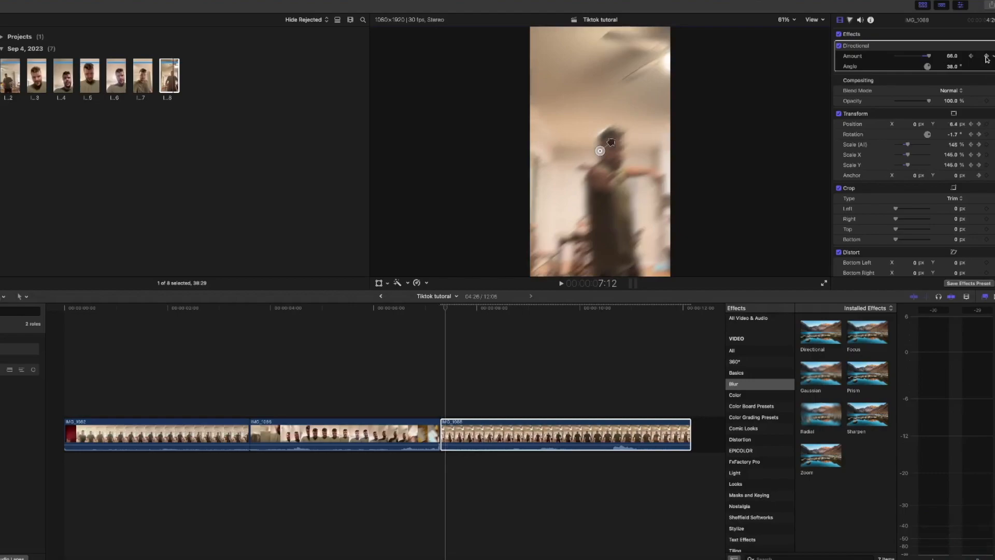
pyautogui.press('Right')
pyautogui.press('Right')
pyautogui.press('Right')
pyautogui.press('Right')
pyautogui.moveTo(929, 57); pyautogui.dragTo(877, 57)
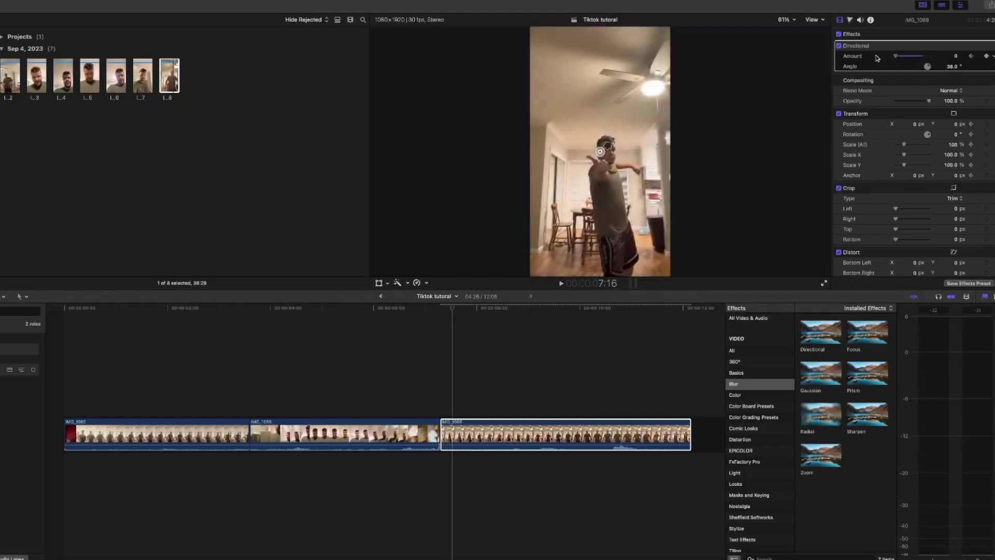
# - Step through the cut between IMG_1086 and IMG_1088 to review the zoom and blur transition
pyautogui.press('Right')
pyautogui.press('Right')
pyautogui.press('Right')
pyautogui.press('Right')
pyautogui.press('Right')
pyautogui.press('Right')
pyautogui.press('Right')
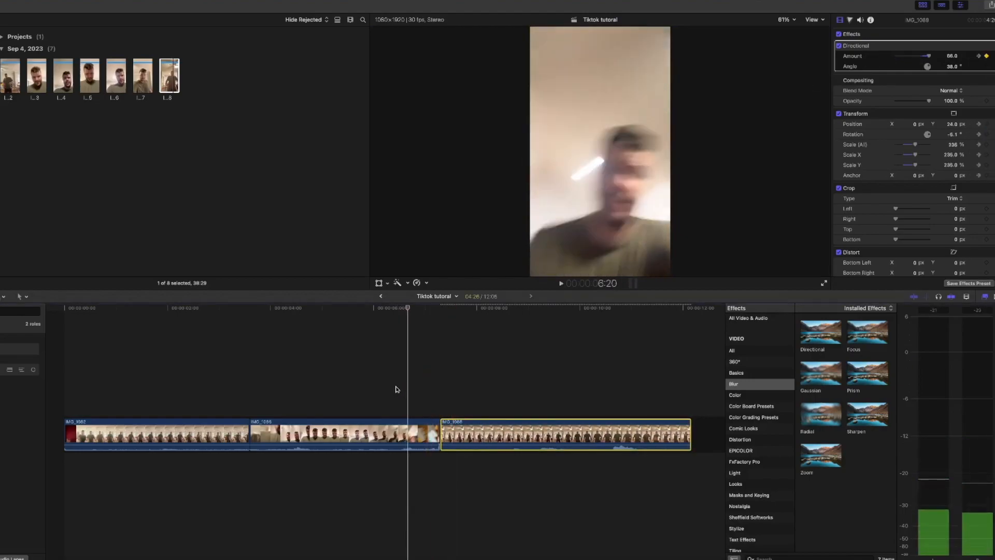
pyautogui.press('Right')
pyautogui.press('Right')
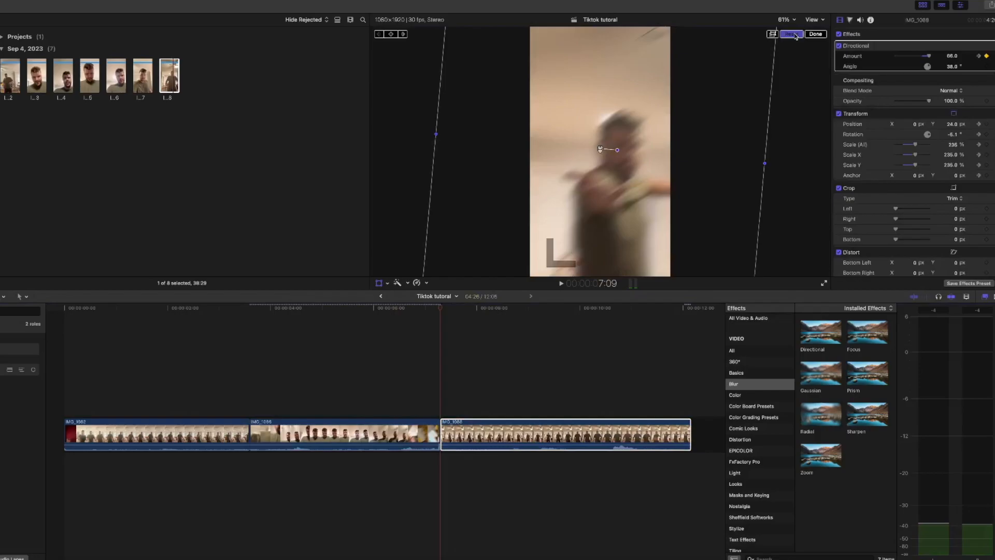
# - Reset IMG_1088's transform and re-keyframe its start with 292% scale, -34.2° rotation and a shifted position
pyautogui.click(794, 35)
pyautogui.click(839, 46)
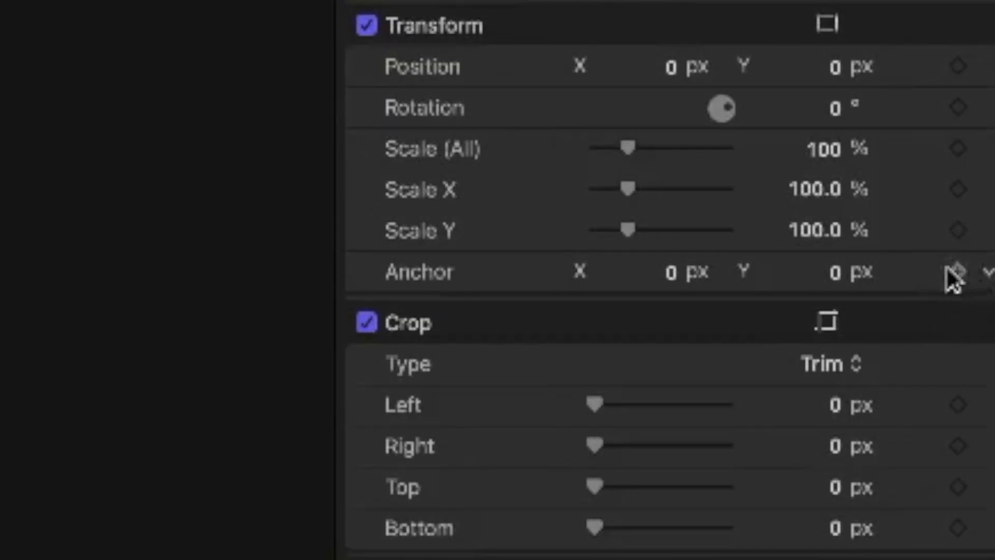
pyautogui.click(986, 175)
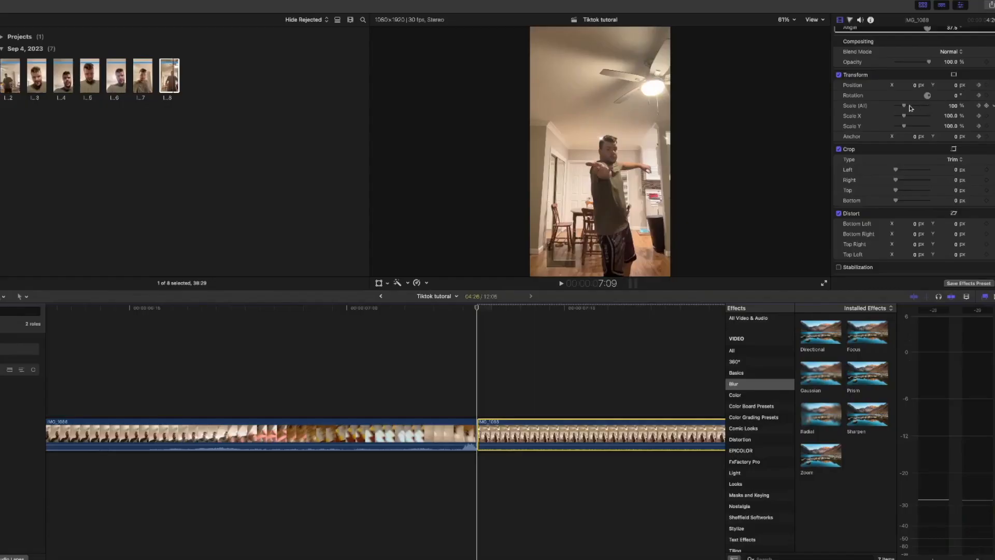
pyautogui.moveTo(904, 106); pyautogui.dragTo(919, 107)
pyautogui.click(379, 283)
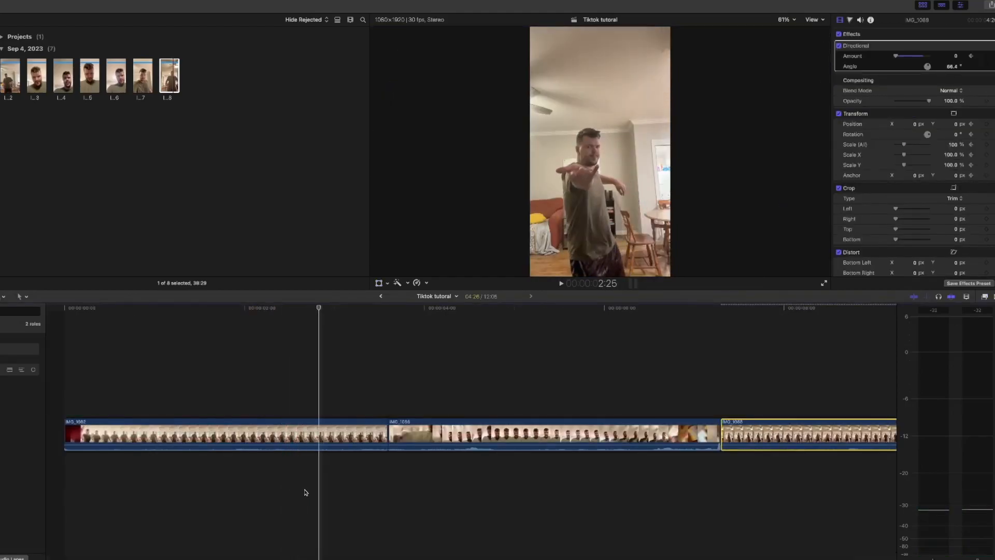
# - Place the downloaded web pack's blurred vertical Camera Hit clip above IMG_1082 at about 2:18, where the arm throws the web
pyautogui.press('Right')
pyautogui.press('Right')
pyautogui.press('Right')
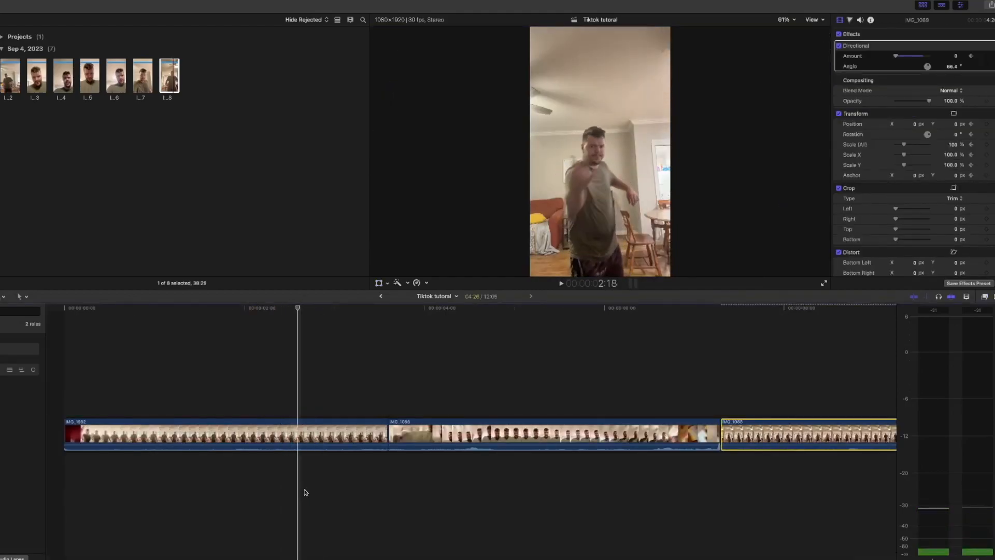
pyautogui.click(759, 557)
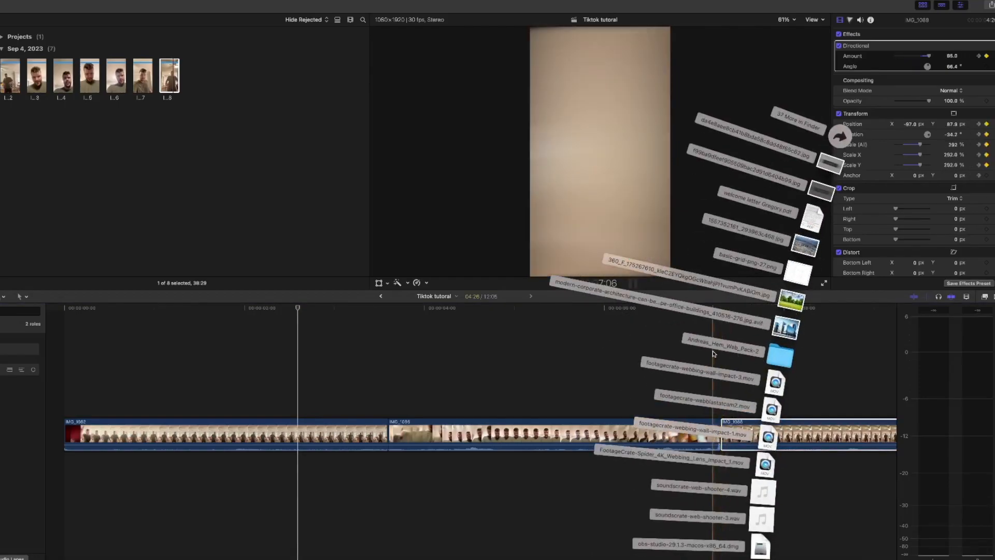
pyautogui.click(778, 356)
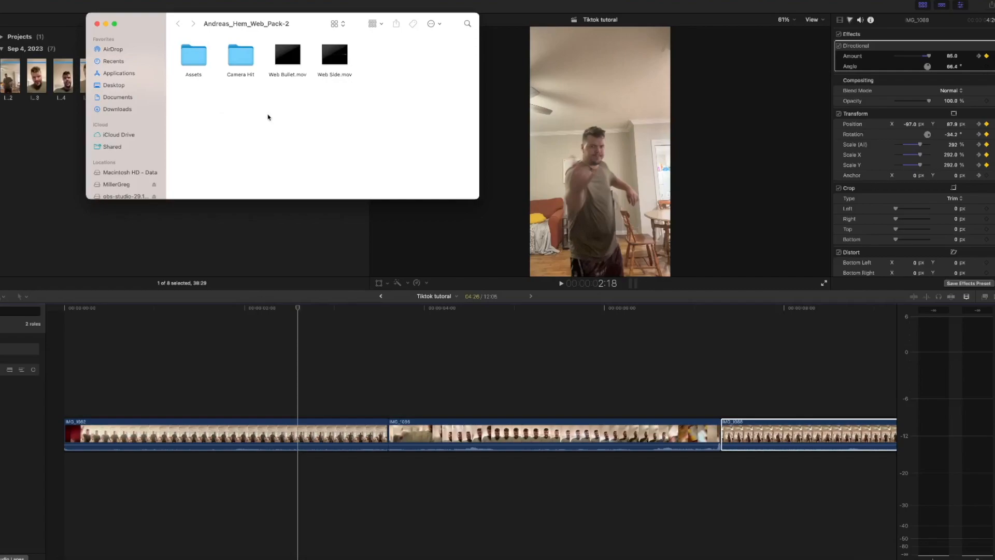
pyautogui.doubleClick(228, 68)
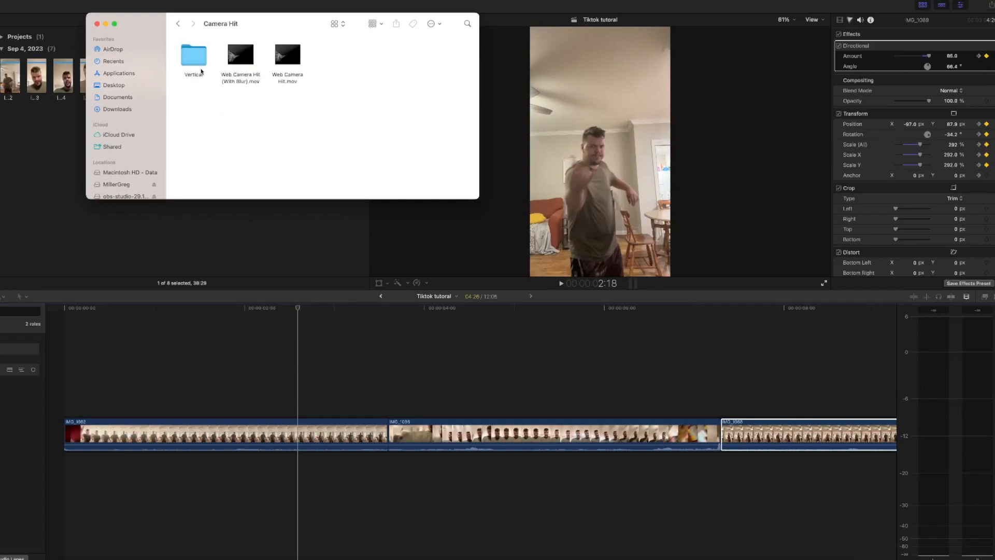
pyautogui.doubleClick(193, 55)
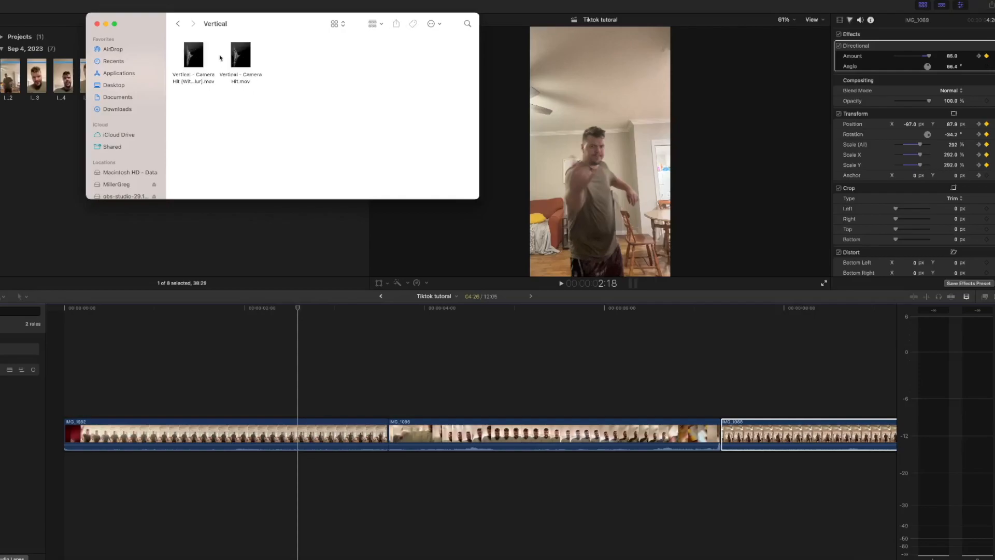
pyautogui.moveTo(190, 65); pyautogui.dragTo(309, 404)
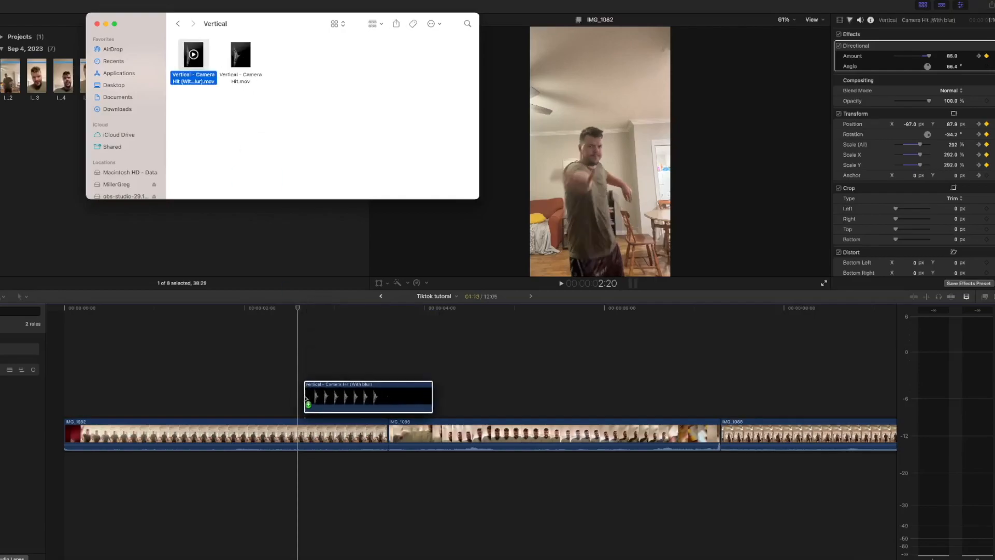
# - Set the Camera Hit clip's blend mode to Screen and keyframe its position frame by frame from 2:18 to follow the web-throwing hand
pyautogui.click(951, 45)
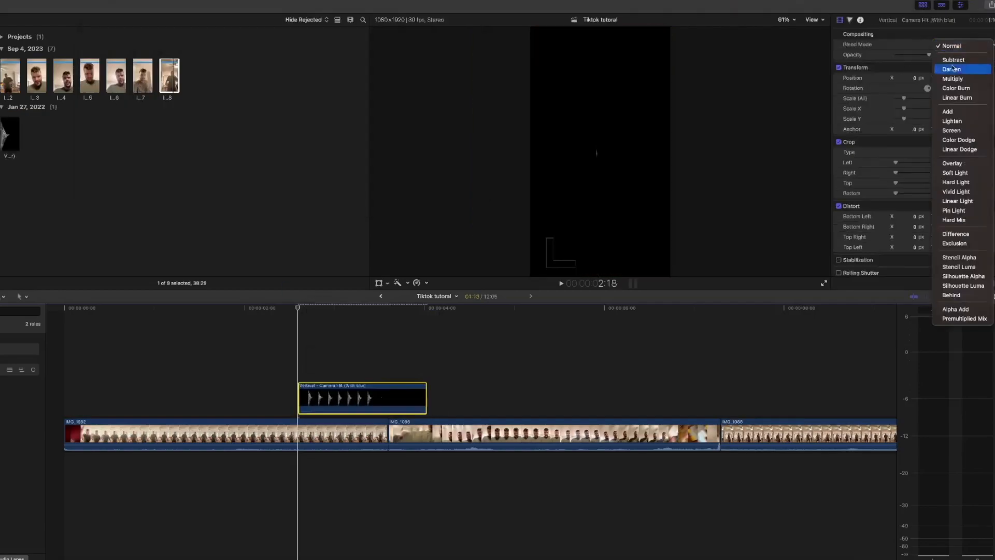
pyautogui.click(961, 133)
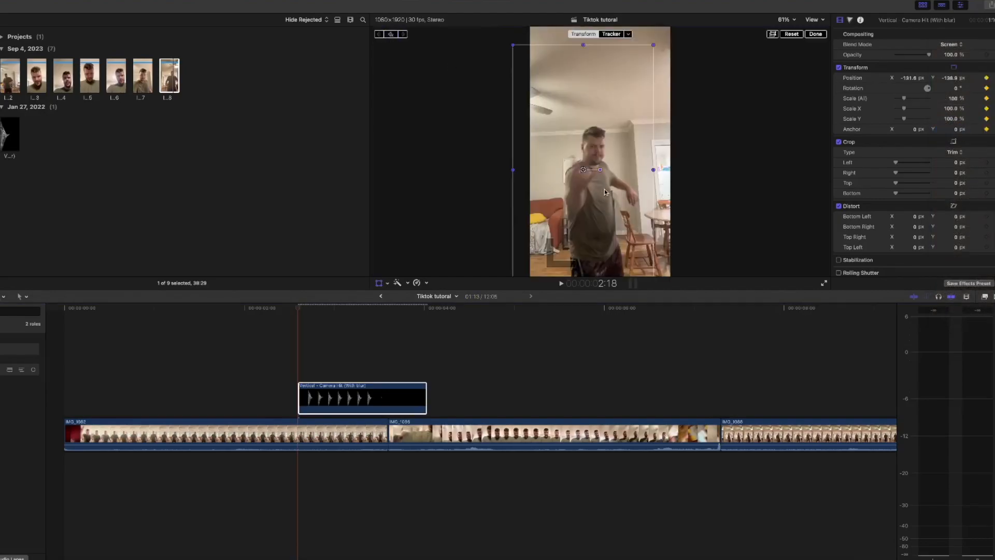
pyautogui.press('Right')
pyautogui.moveTo(620, 218); pyautogui.dragTo(611, 240)
pyautogui.press('Right')
pyautogui.press('Right')
pyautogui.press('Right')
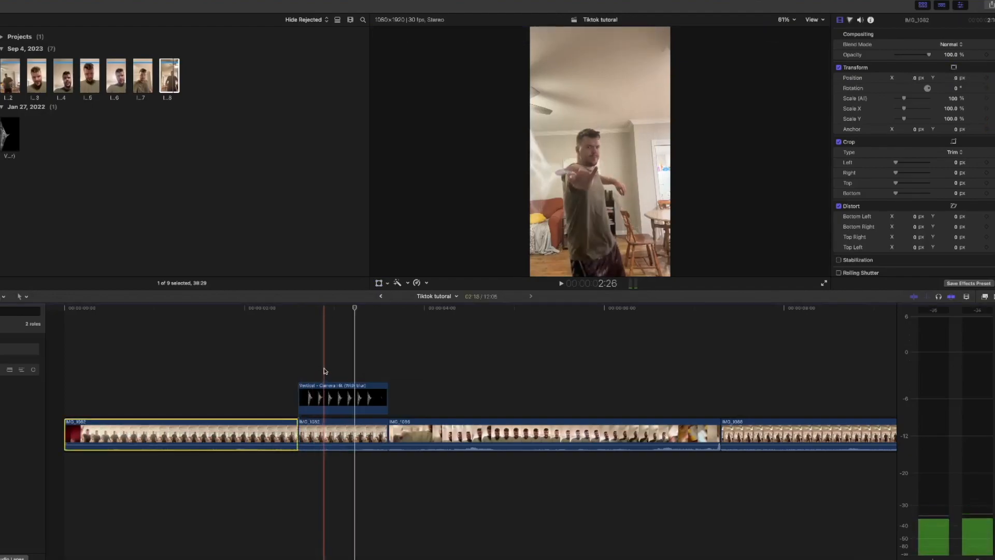
# - Combine the Camera Hit clip and the IMG_1082 segment beneath it into a compound clip named Tiktok tutoral Clip
pyautogui.moveTo(324, 369); pyautogui.dragTo(329, 428)
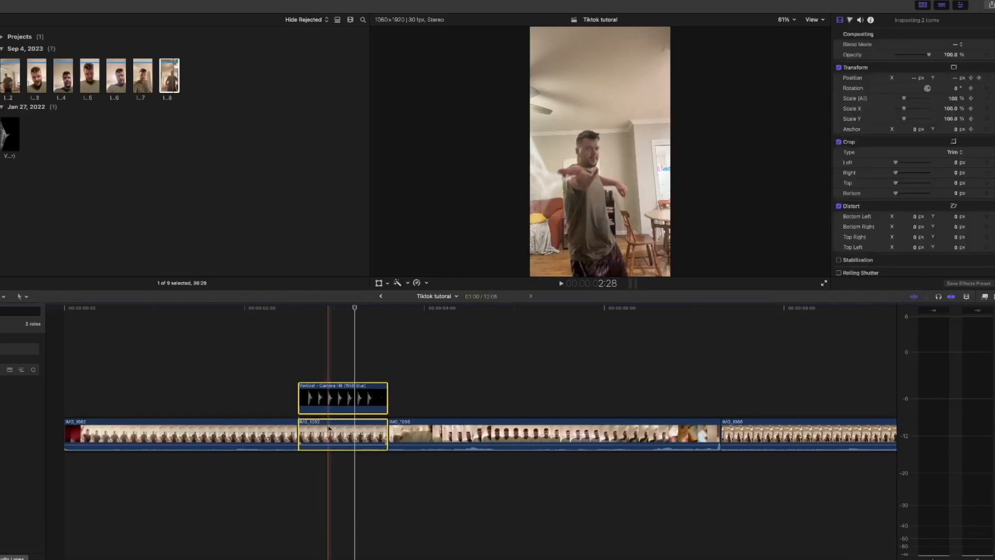
pyautogui.hotkey('alt', 'g')
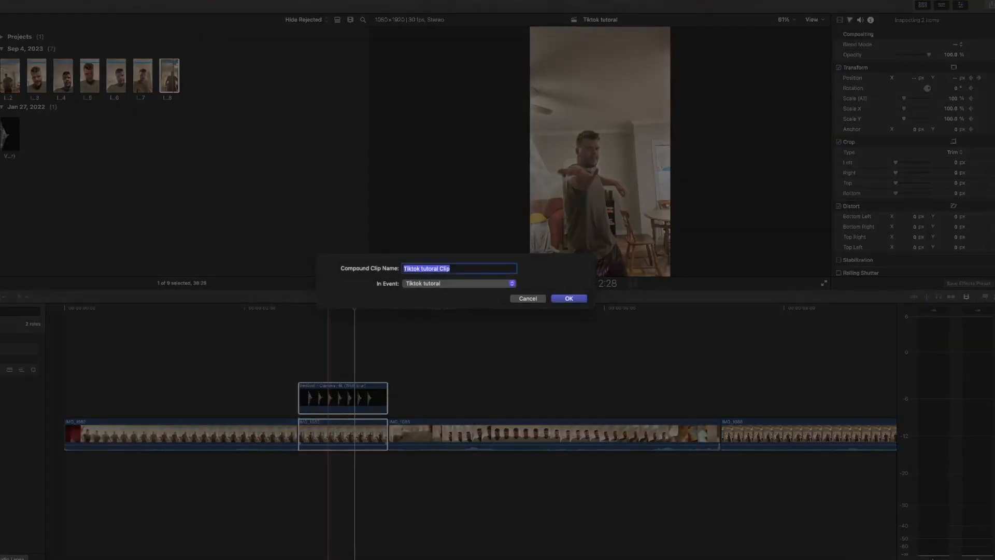
pyautogui.press('Return')
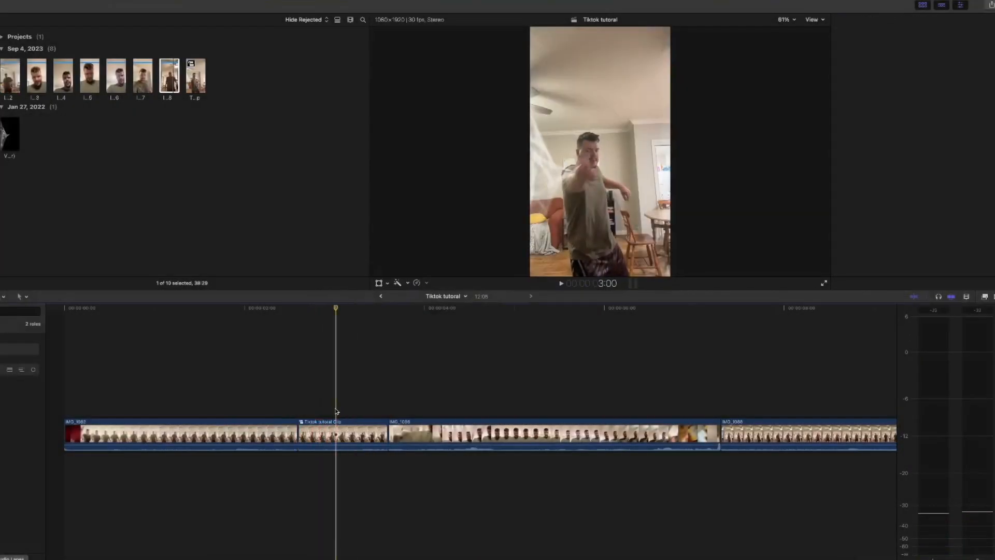
# - Try scaling up the IMG_1082 segment separately from its web overlay, and undo the scaling
pyautogui.click(378, 282)
pyautogui.moveTo(916, 165); pyautogui.dragTo(891, 171)
pyautogui.moveTo(436, 375); pyautogui.dragTo(464, 350)
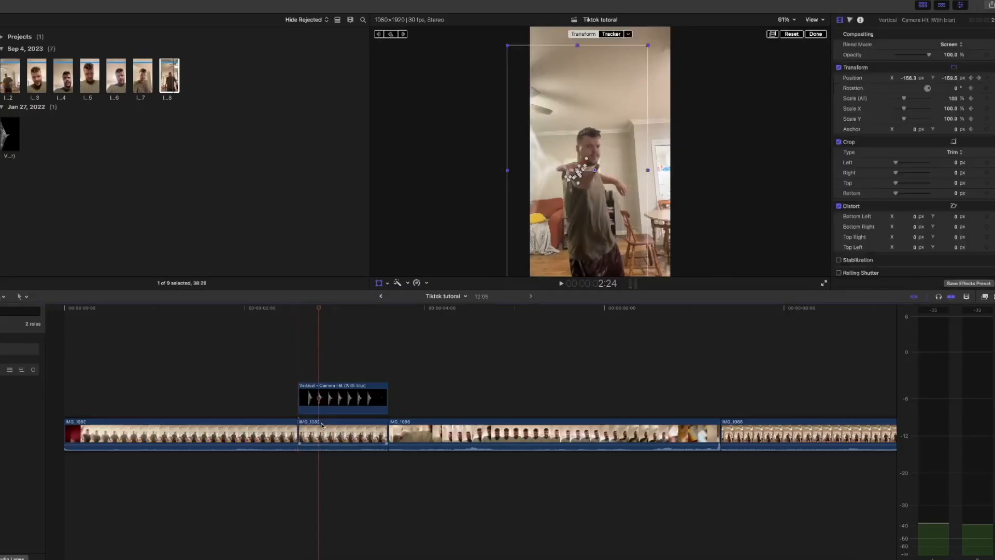
pyautogui.click(322, 425)
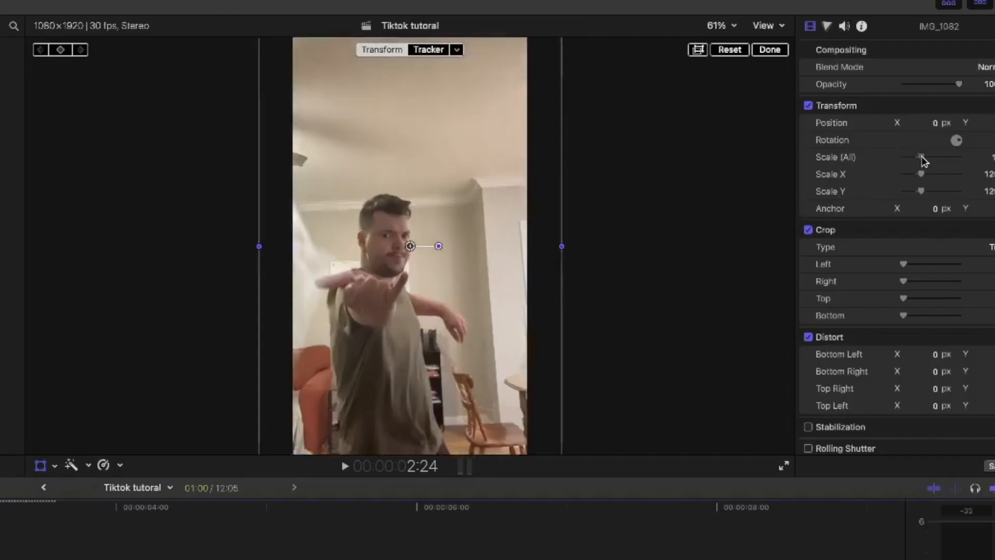
pyautogui.moveTo(904, 100)
pyautogui.mouseDown()
pyautogui.moveTo(914, 103)
pyautogui.moveTo(898, 106)
pyautogui.mouseUp()
pyautogui.moveTo(905, 168); pyautogui.dragTo(906, 168)
pyautogui.press('super+z')
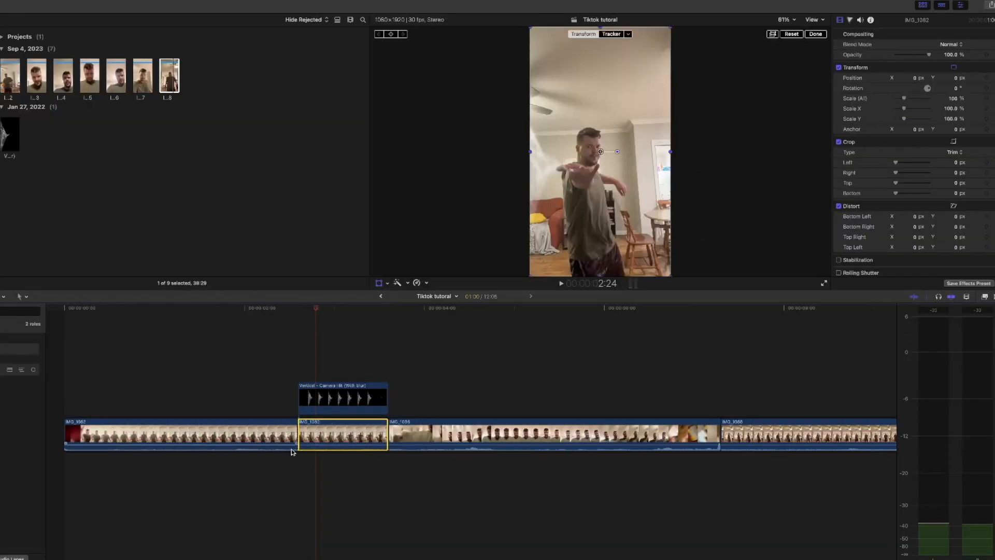
# - Make a compound clip of the web overlay and IMG_1082 segment, keyframing its scale from 100% at 2:29 to 400% and shifting it up and right
pyautogui.click(332, 396)
pyautogui.hotkey('alt', 'g')
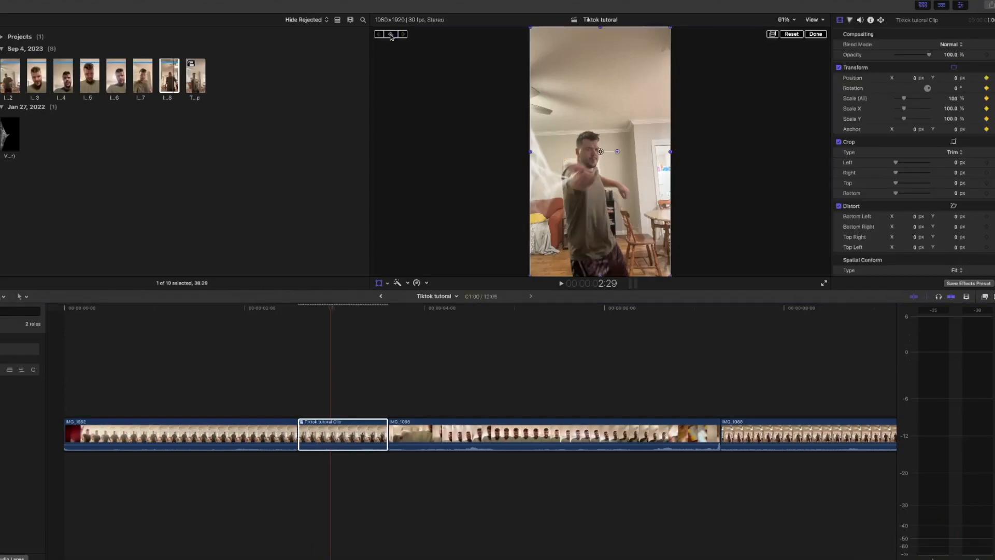
pyautogui.press('Right')
pyautogui.moveTo(903, 99); pyautogui.dragTo(932, 110)
pyautogui.moveTo(633, 183); pyautogui.dragTo(723, 113)
# - Trim the end of the compound clip to 3:05 so IMG_1086 follows directly, and play back the zoom transition
pyautogui.click(351, 433)
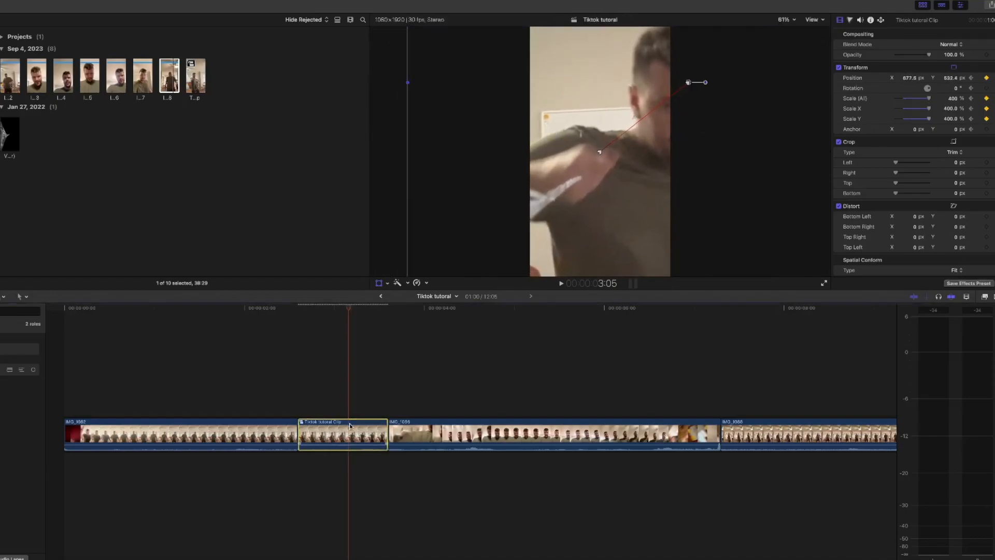
pyautogui.hotkey('alt', ']')
pyautogui.click(357, 433)
pyautogui.hotkey('alt', '[')
pyautogui.click(349, 411)
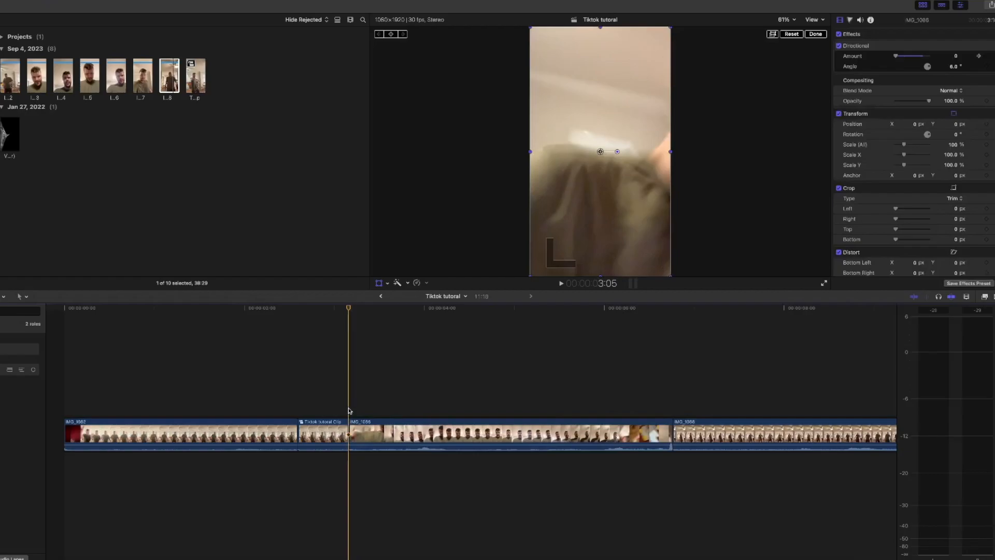
pyautogui.press('Left')
pyautogui.press('Left')
pyautogui.press('space')
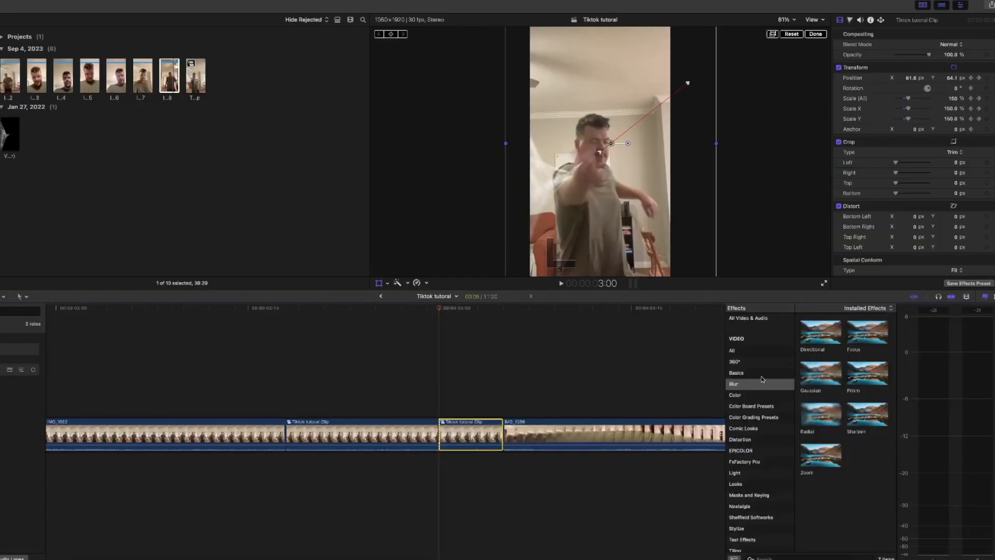
# - Apply a Directional blur at a 79.9° angle to the compound clip's last segment, keyframing its amount from 0 at 3:00 to 30
pyautogui.moveTo(821, 342); pyautogui.dragTo(469, 433)
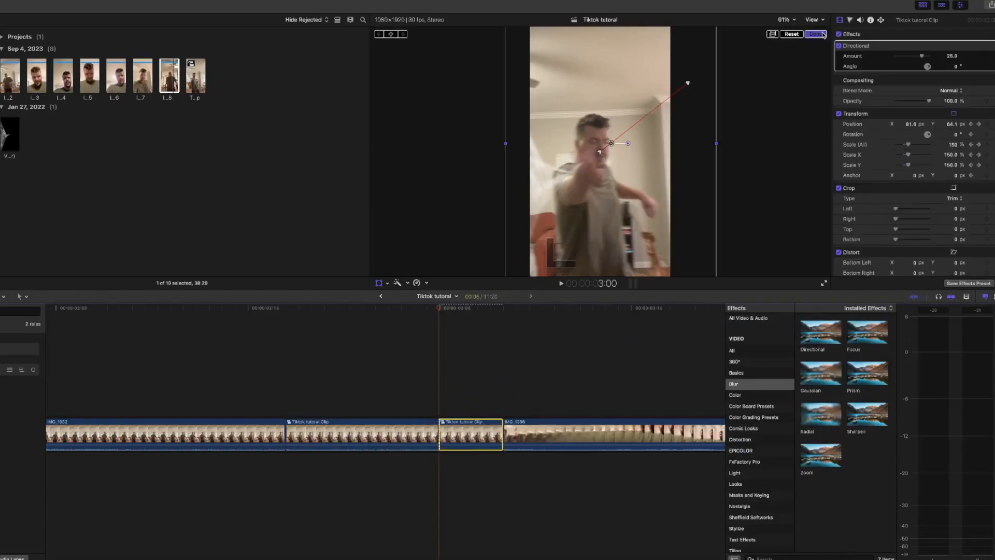
pyautogui.moveTo(613, 138); pyautogui.dragTo(614, 132)
pyautogui.click(930, 56)
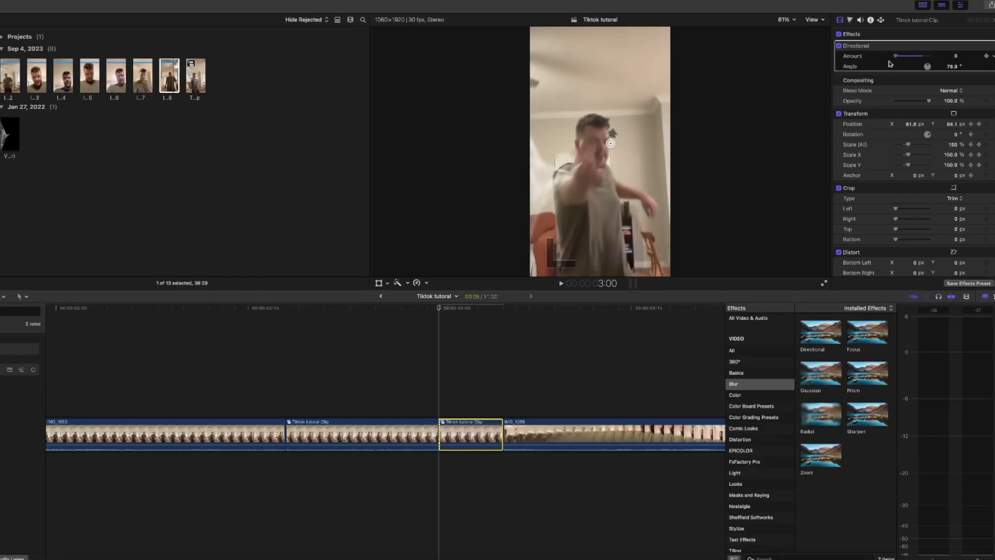
pyautogui.press('Right')
pyautogui.press('Right')
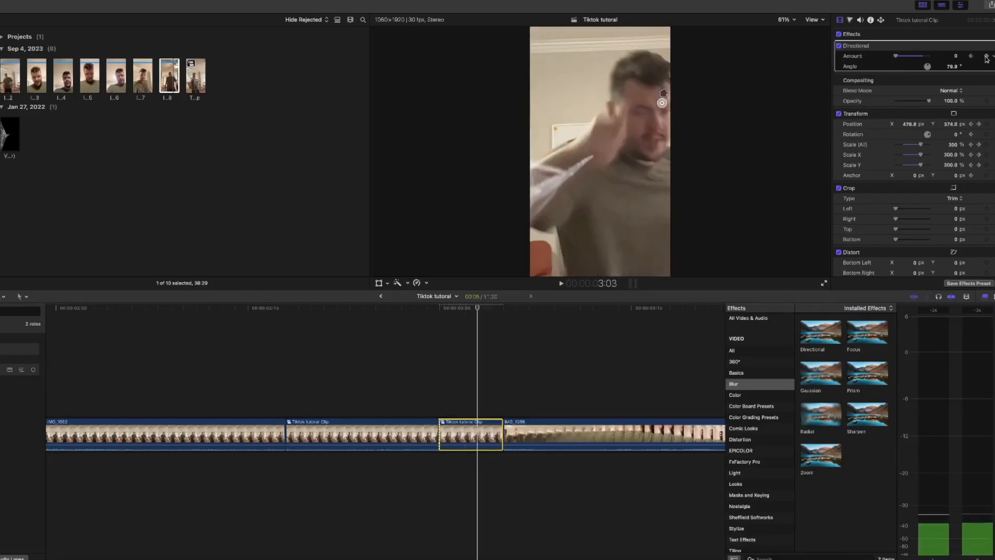
pyautogui.moveTo(898, 62); pyautogui.dragTo(927, 61)
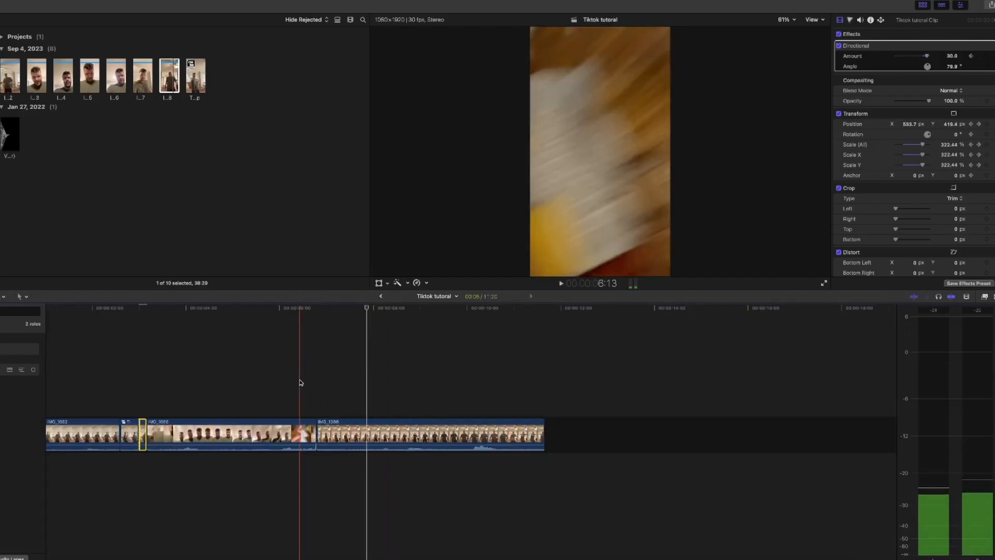
# - Check the blurred footage around 6:14 where the web should hit, and switch to the browser to search ProductionCrate for "spiderman" effects
pyautogui.click(300, 382)
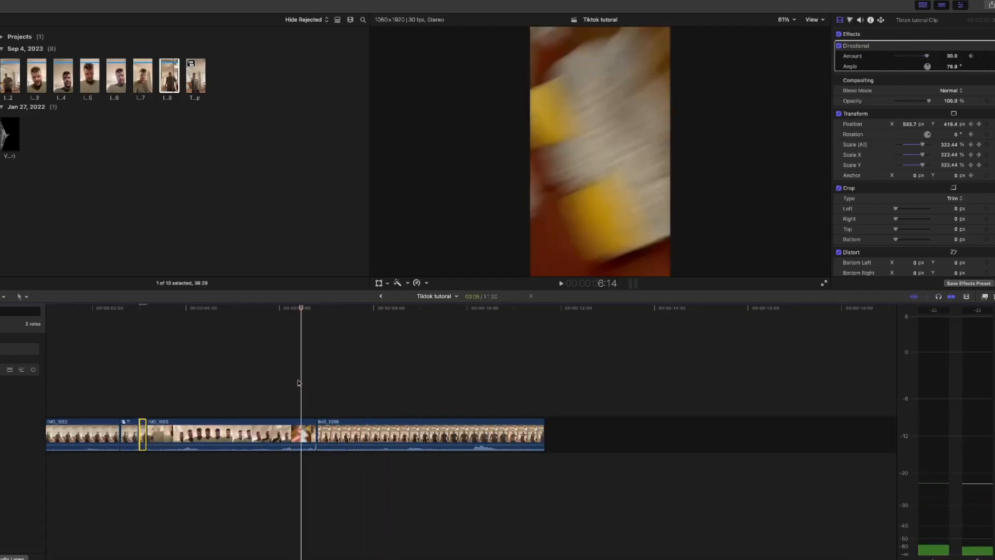
pyautogui.press('Right')
pyautogui.press('Right')
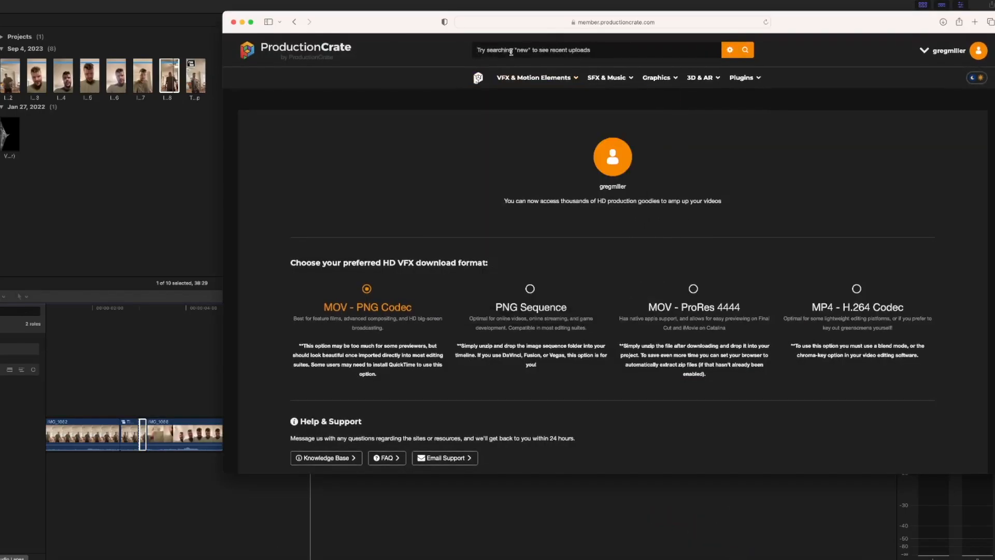
pyautogui.write('spiderman')
pyautogui.press('Return')
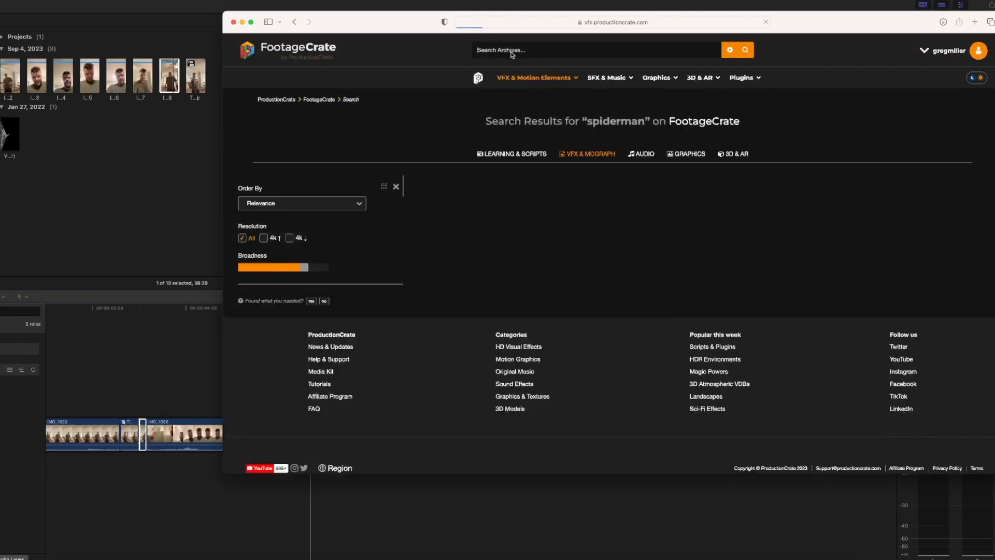
pyautogui.scroll(-5, 596, 285)
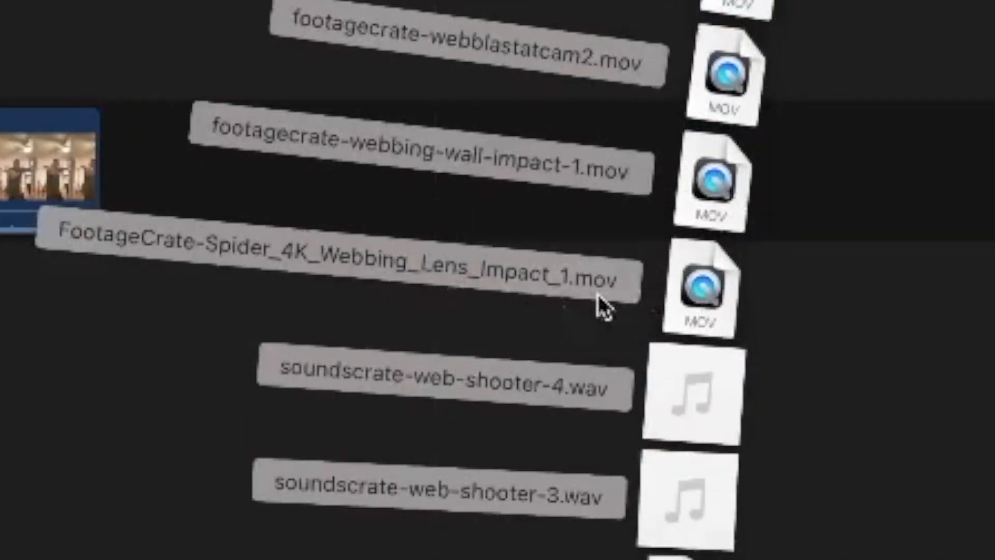
# - Place FootageCrate-Spider_4K_Webbing_Lens_Impact_1.mov above the footage at 6:18, scaled to 473%, brightened with Color Board exposure and keyframed at 0% opacity at its start
pyautogui.moveTo(694, 303); pyautogui.dragTo(399, 400)
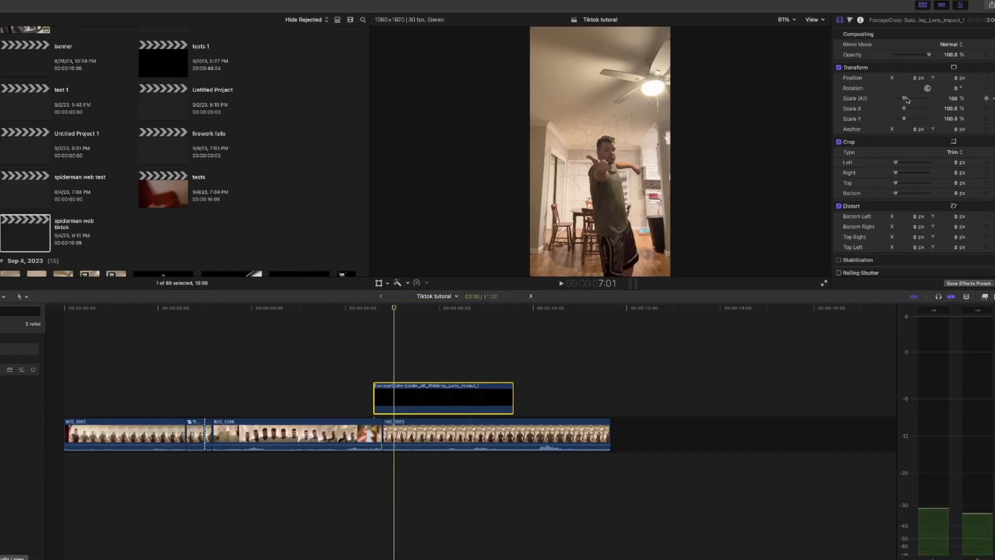
pyautogui.click(850, 20)
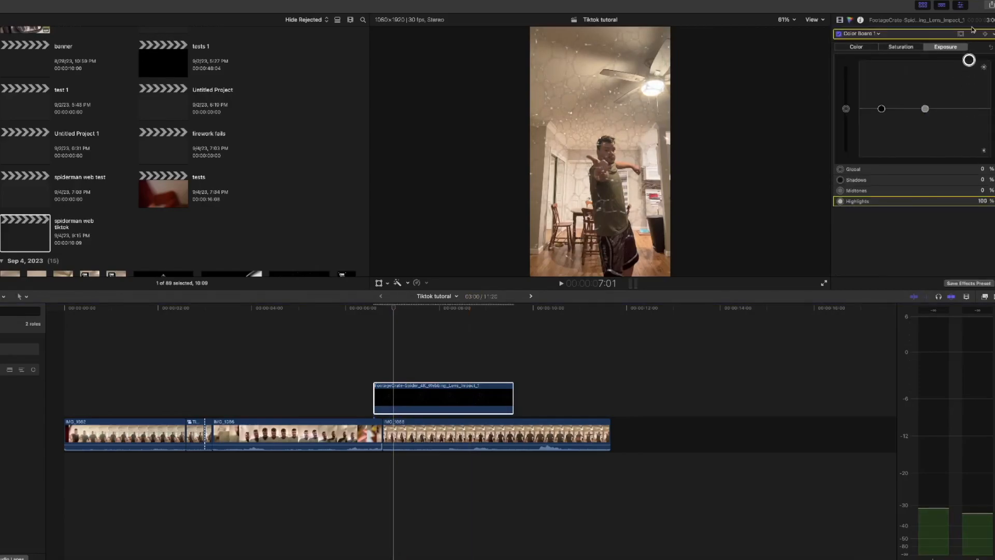
pyautogui.moveTo(924, 95); pyautogui.dragTo(911, 16)
pyautogui.moveTo(880, 110); pyautogui.dragTo(880, 57)
pyautogui.press('Up')
# - Place Web Wall.png from the web pack's Assets folder above the lens impact clip at 6:18, using Screen blend mode and filling the frame
pyautogui.click(64, 558)
pyautogui.click(177, 24)
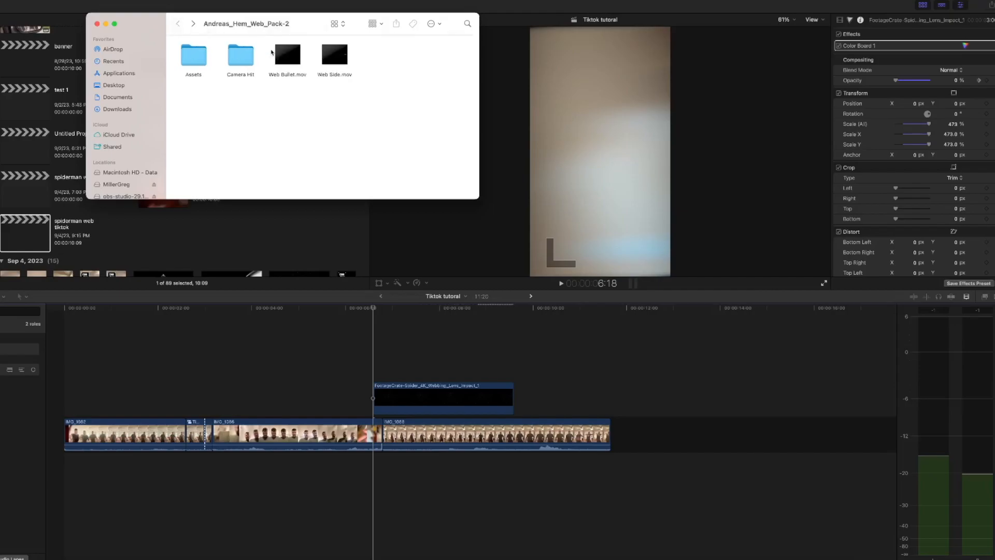
pyautogui.doubleClick(193, 54)
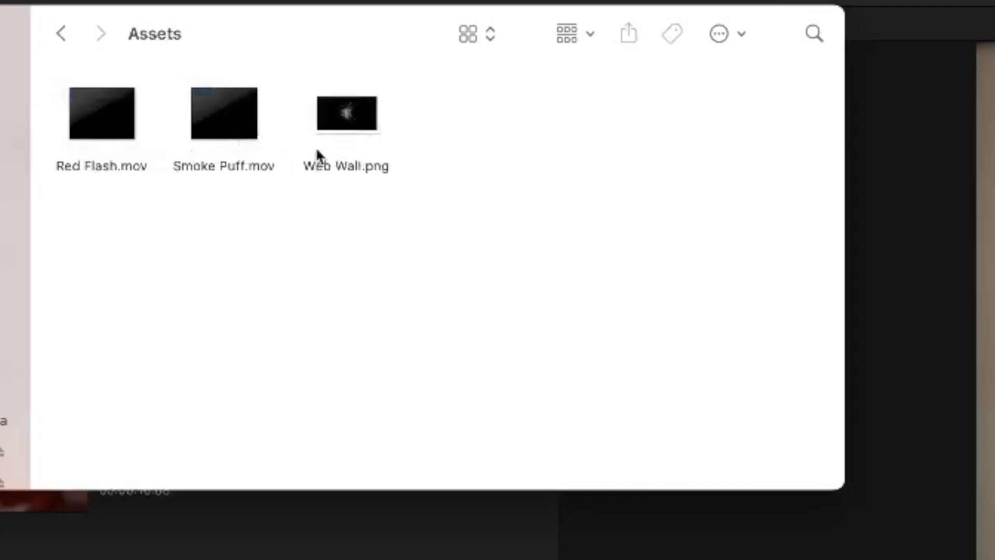
pyautogui.click(280, 60)
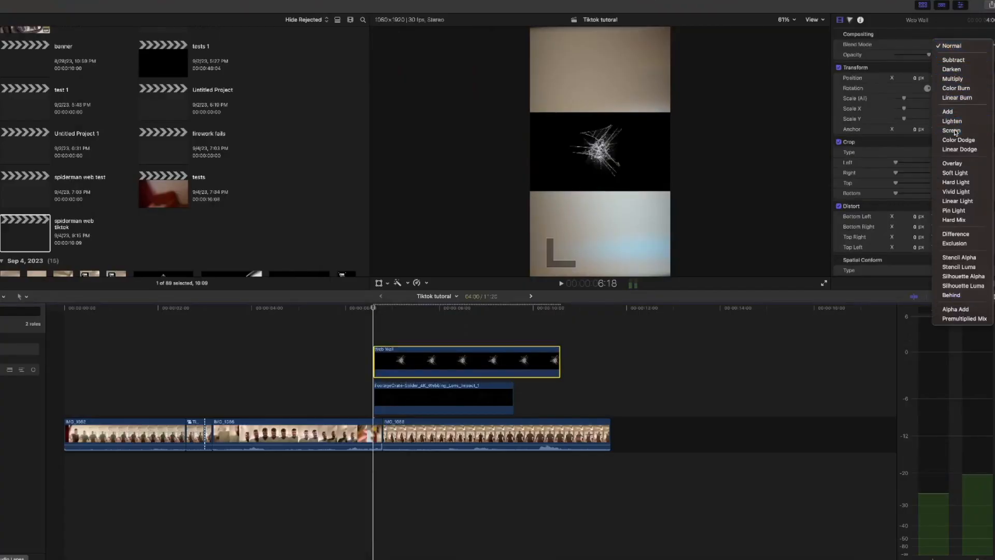
pyautogui.click(954, 131)
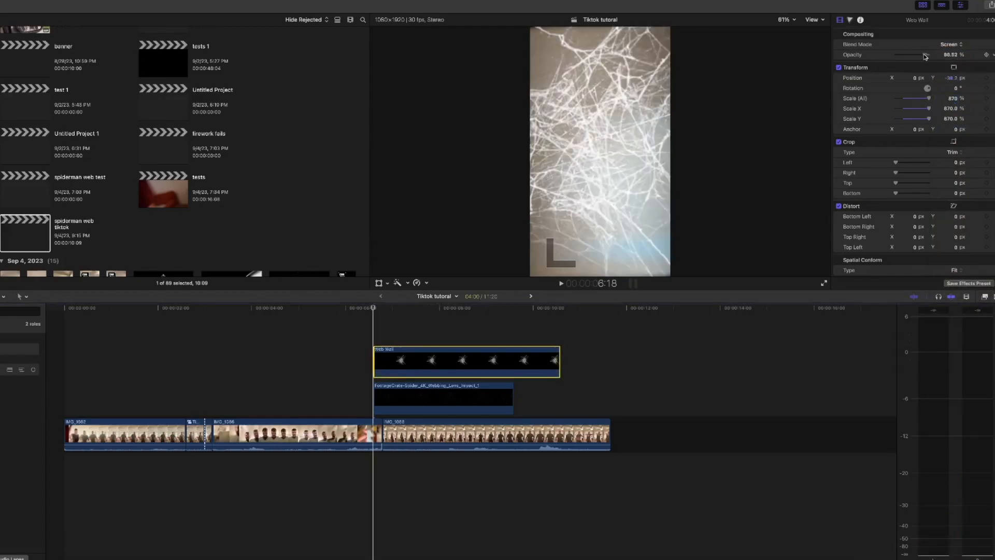
# - Keyframe Web Wall's opacity to start at 0% at 6:18, and extend the clip to the end of IMG_1088
pyautogui.moveTo(928, 55); pyautogui.dragTo(875, 57)
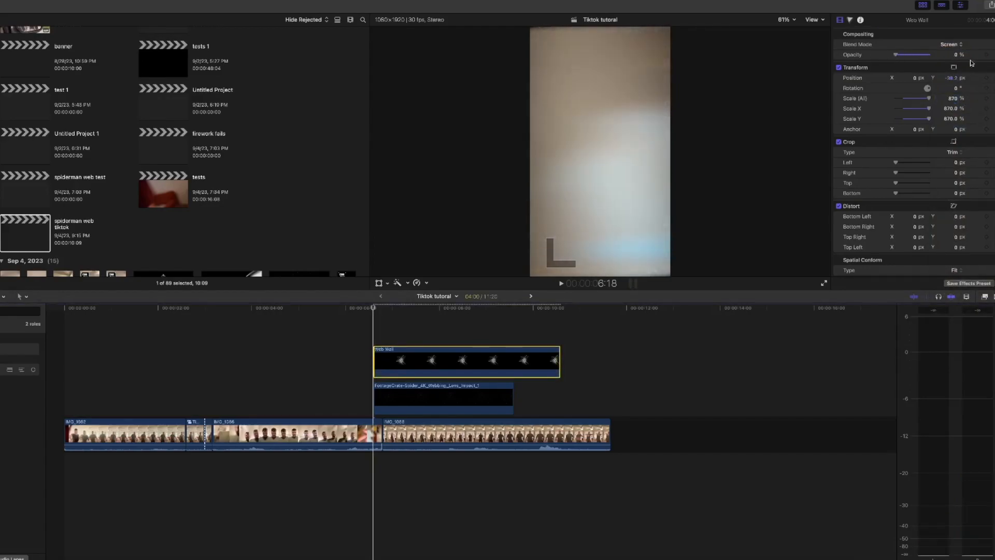
pyautogui.press('space')
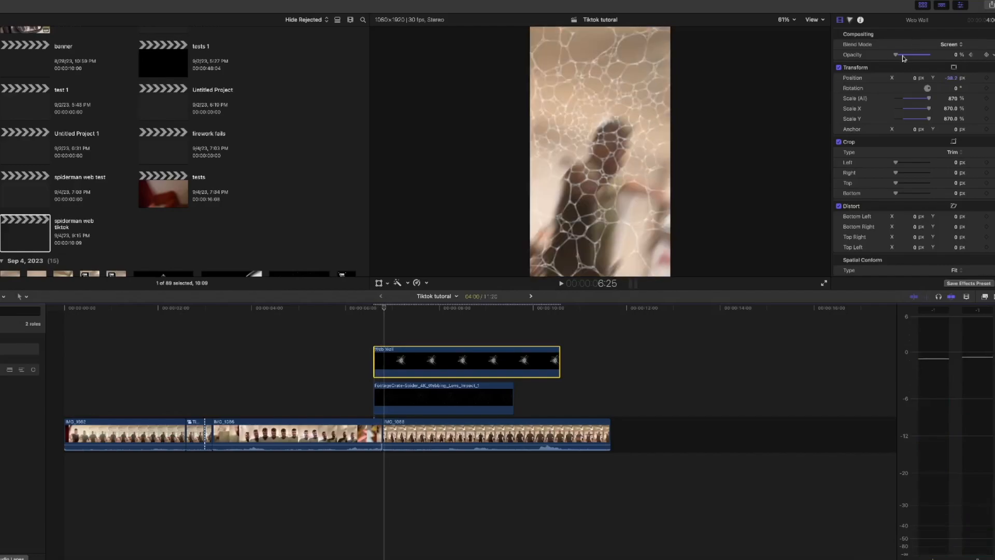
pyautogui.moveTo(559, 372); pyautogui.dragTo(609, 372)
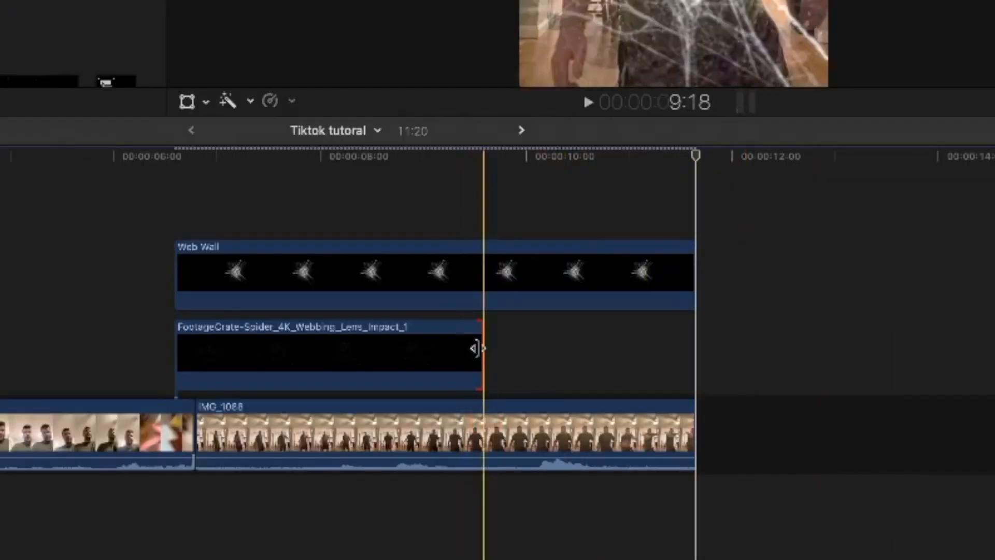
# - Add a freeze frame to the lens impact clip at 9:17 and fit its length to the end of IMG_1088
pyautogui.click(175, 348)
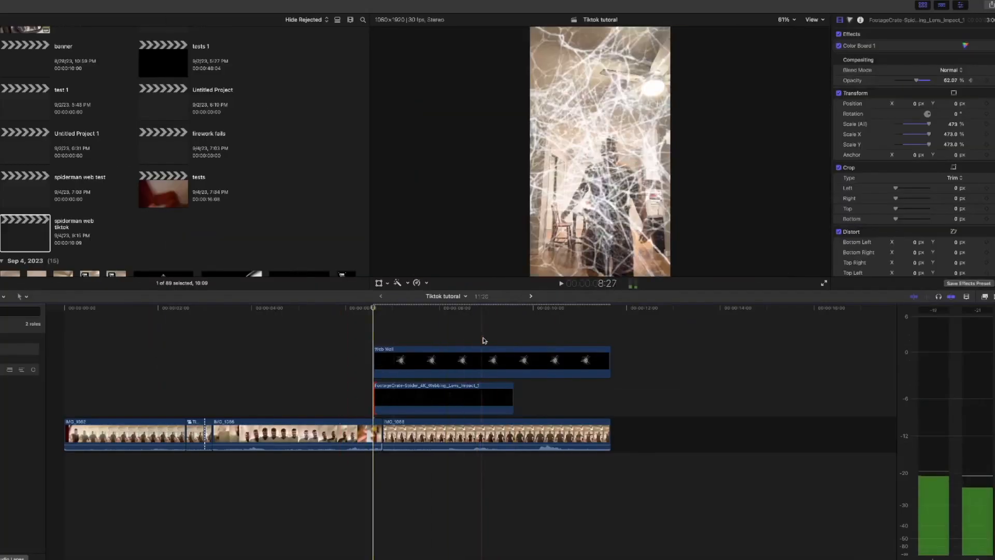
pyautogui.click(513, 331)
pyautogui.click(503, 402)
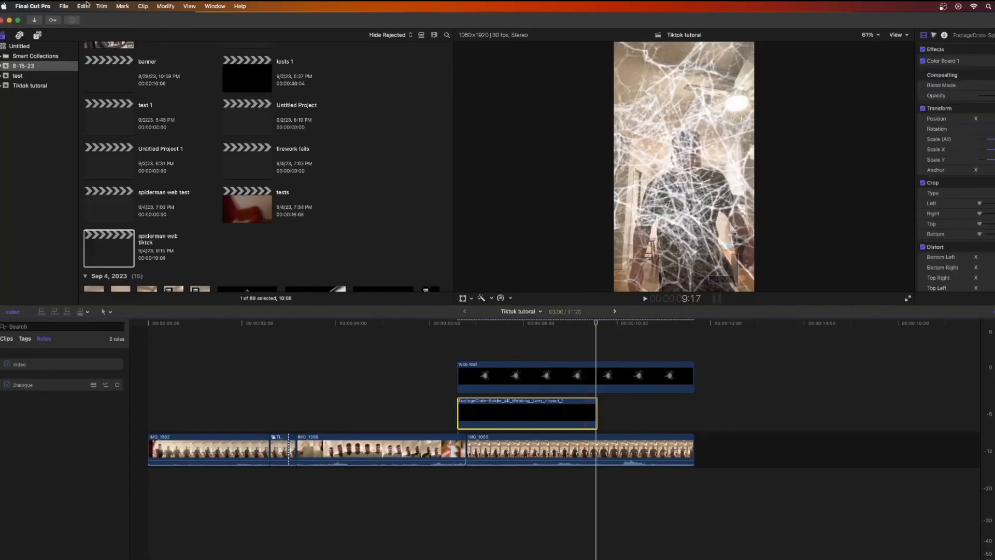
pyautogui.click(84, 7)
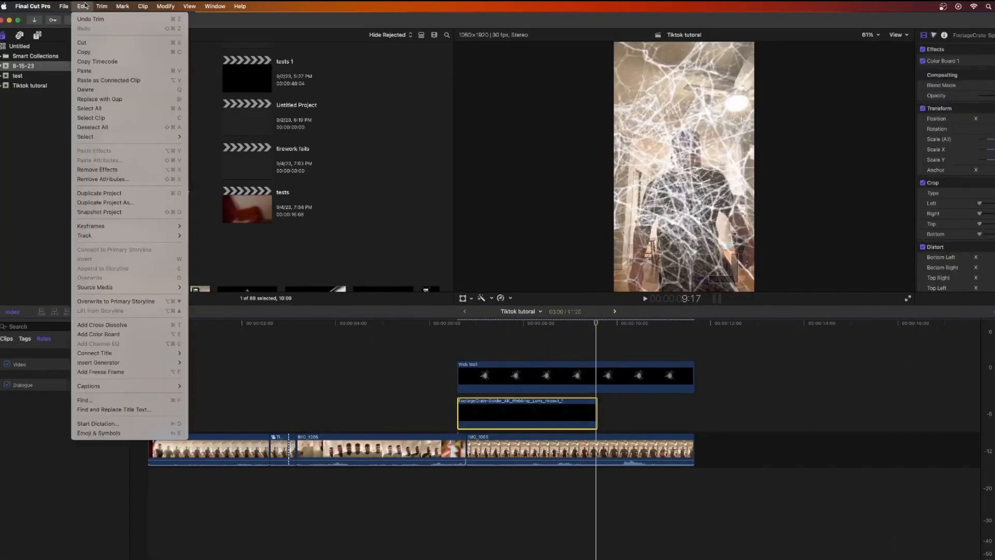
pyautogui.click(96, 371)
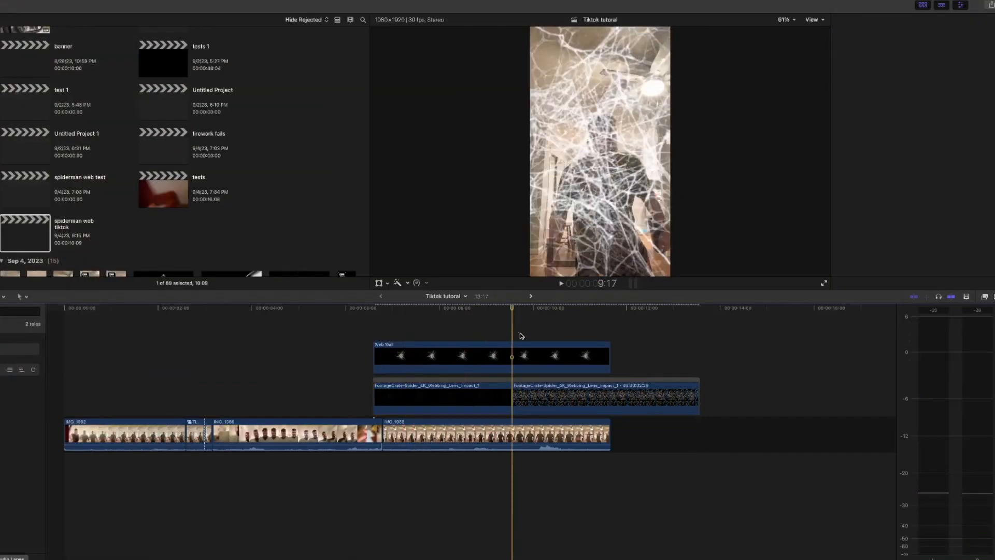
pyautogui.moveTo(575, 400); pyautogui.dragTo(574, 388)
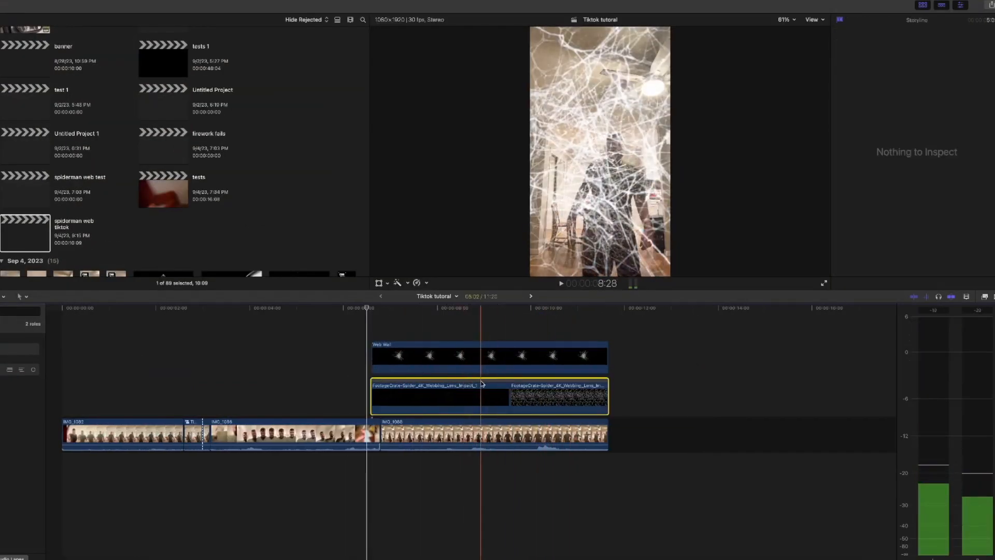
# - Break the lens impact storyline apart into separate clips
pyautogui.click(142, 6)
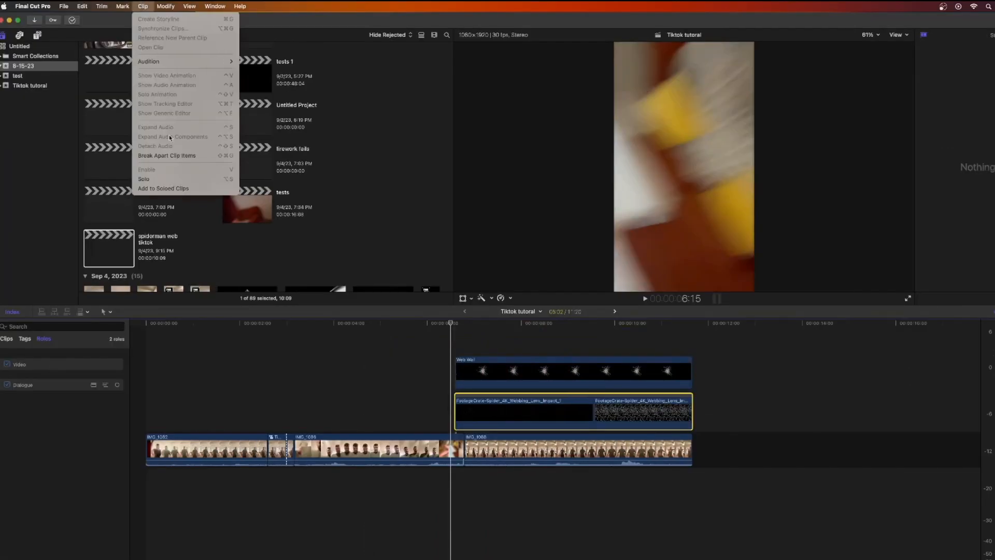
pyautogui.click(174, 156)
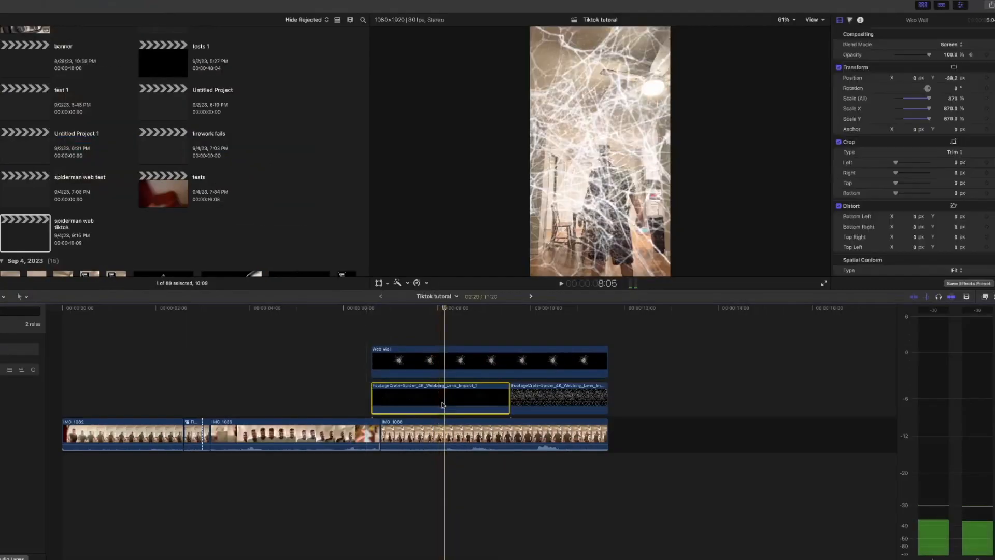
pyautogui.moveTo(526, 414); pyautogui.dragTo(388, 376)
pyautogui.moveTo(304, 360); pyautogui.dragTo(304, 361)
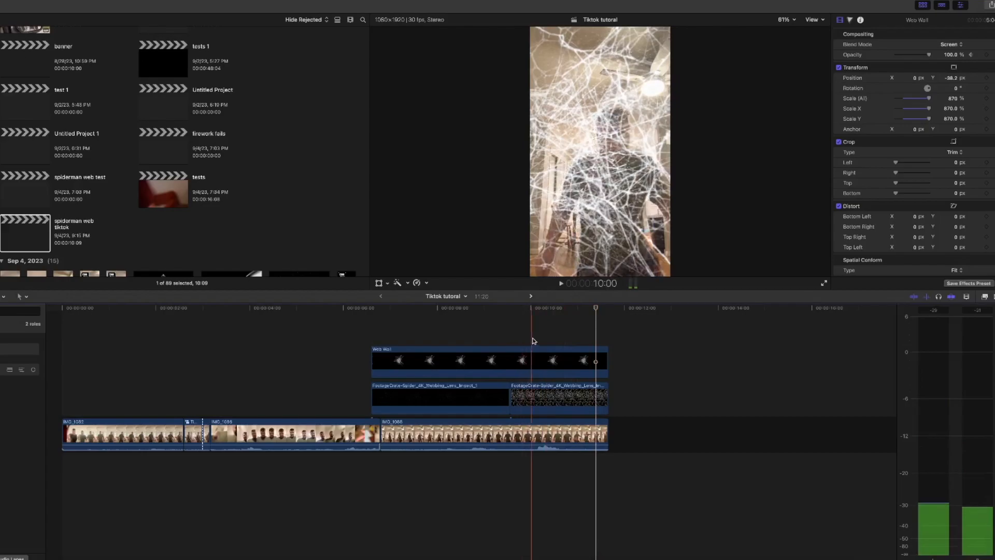
# - Disable Web Wall and the lens impact freeze frame, and place footagecrate-webblastatcam2.mov above them at about 11:04
pyautogui.click(580, 334)
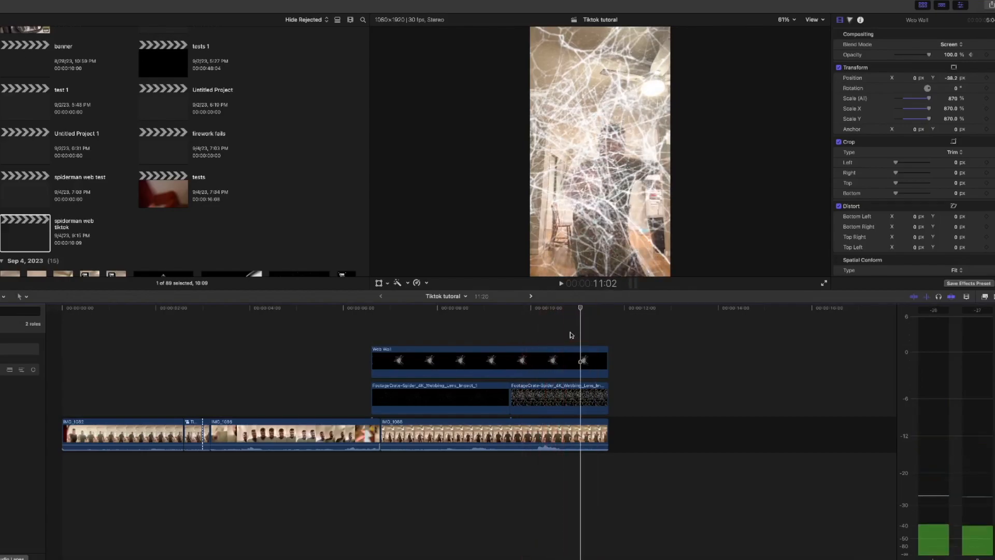
pyautogui.click(759, 559)
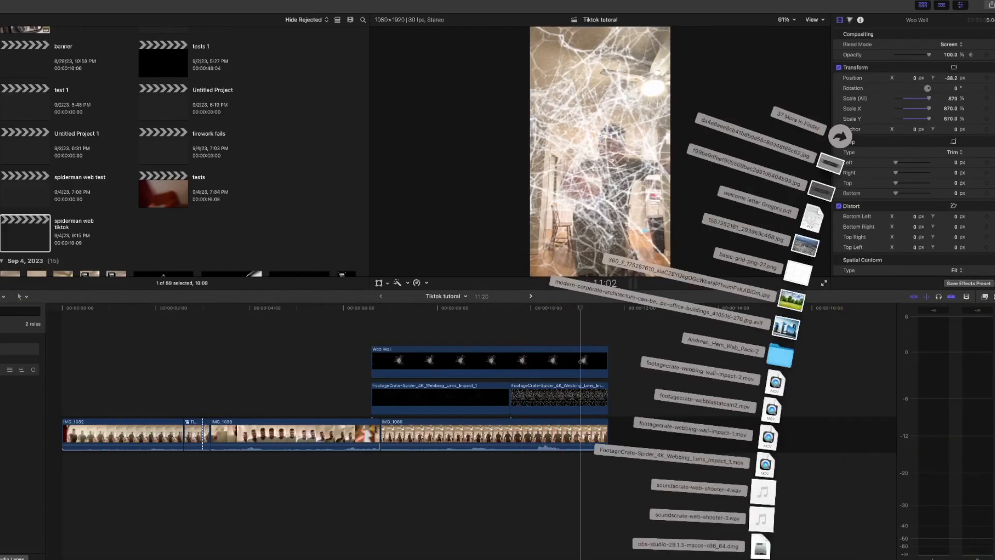
pyautogui.moveTo(772, 411); pyautogui.dragTo(571, 343)
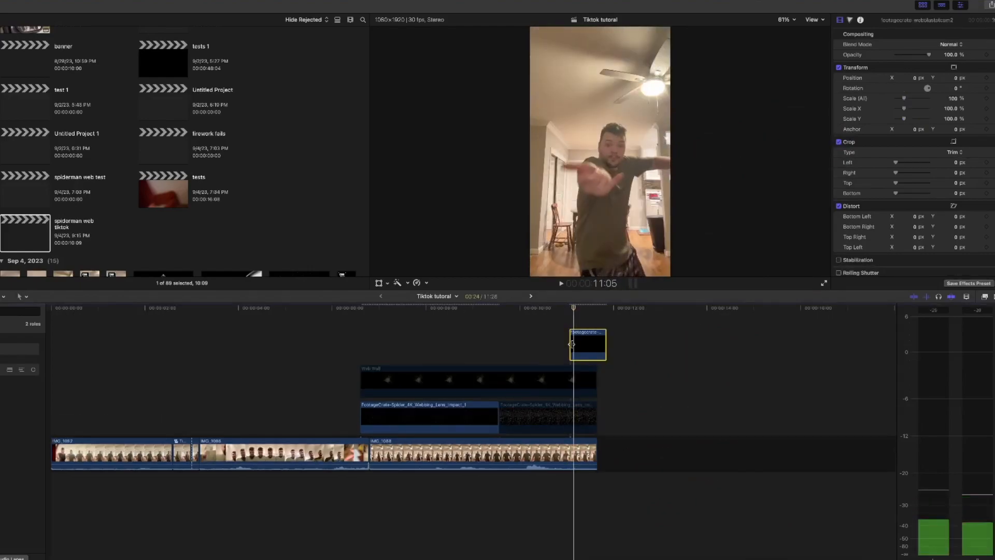
pyautogui.press('Right')
pyautogui.press('Right')
pyautogui.press('Right')
pyautogui.press('Right')
pyautogui.press('Right')
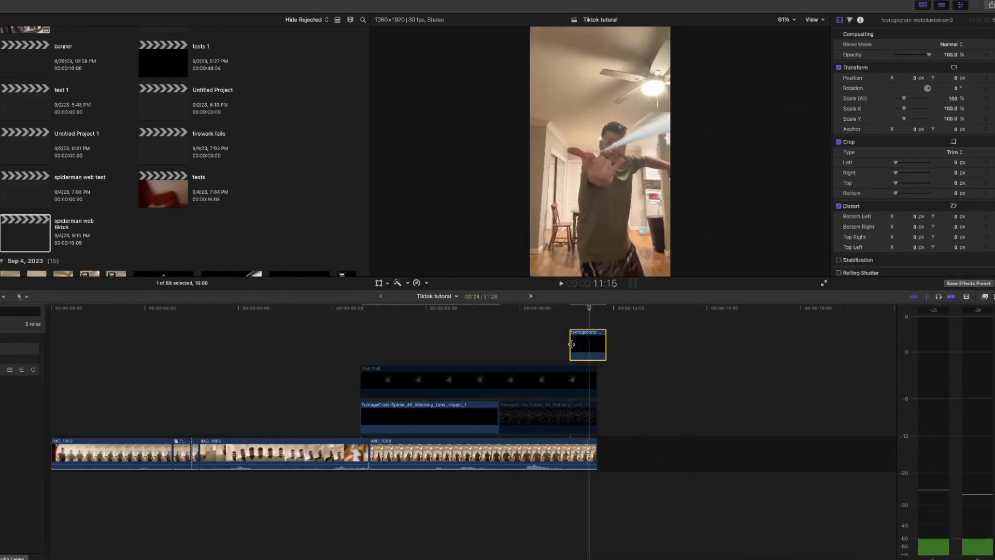
# - Keyframe the web blast clip's position frame by frame from 11:04 to 11:19 so the web follows the shooting hand
pyautogui.click(391, 34)
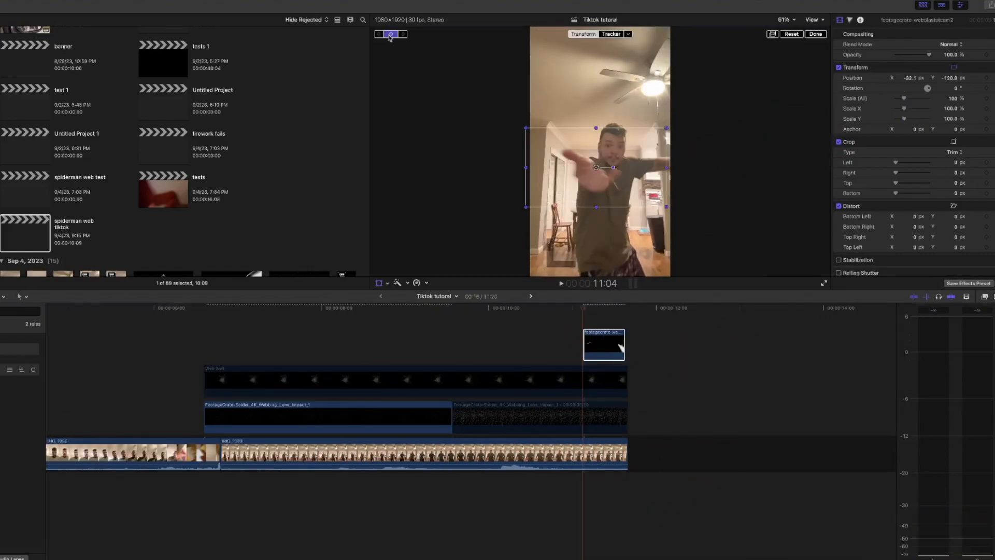
pyautogui.press('Right')
pyautogui.press('Right')
pyautogui.press('Right')
pyautogui.moveTo(623, 191); pyautogui.dragTo(625, 189)
pyautogui.press('Right')
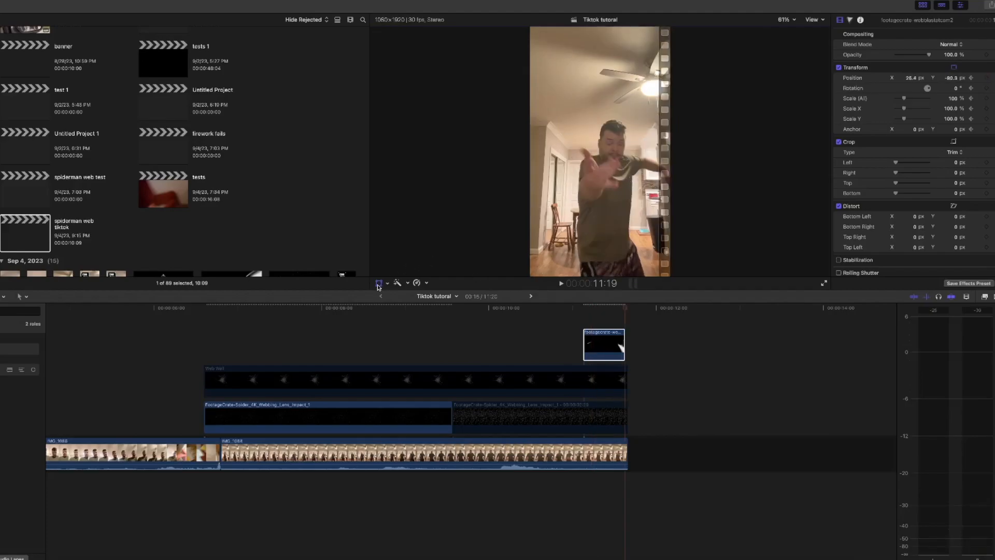
pyautogui.click(379, 285)
# - Step through the web blast clip frame by frame to examine how the web tracks the hand
pyautogui.click(580, 321)
pyautogui.press('Right')
pyautogui.press('Right')
pyautogui.press('Right')
pyautogui.press('Right')
pyautogui.press('Right')
pyautogui.press('Right')
pyautogui.press('Right')
pyautogui.press('Left')
pyautogui.press('Left')
pyautogui.press('Left')
pyautogui.press('Left')
pyautogui.press('Left')
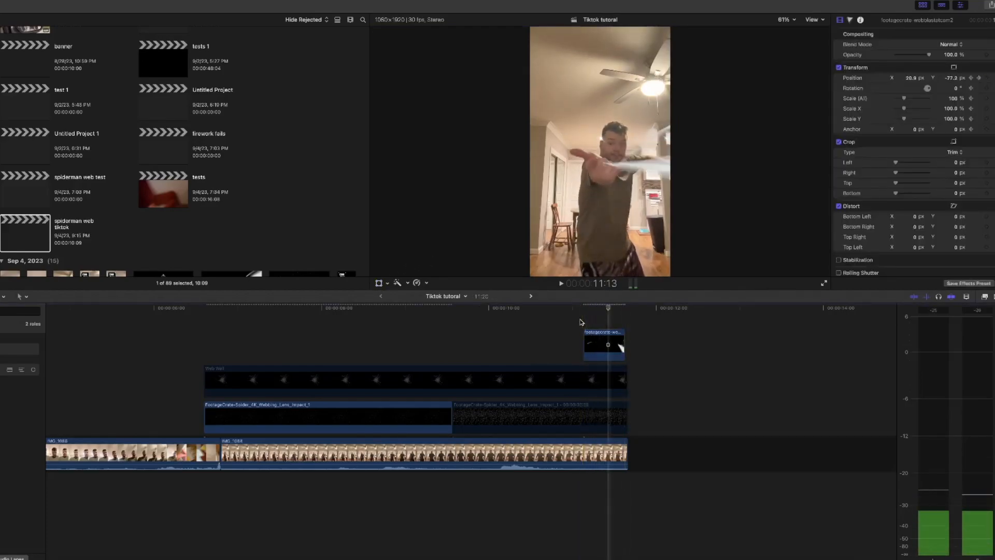
pyautogui.press('Right')
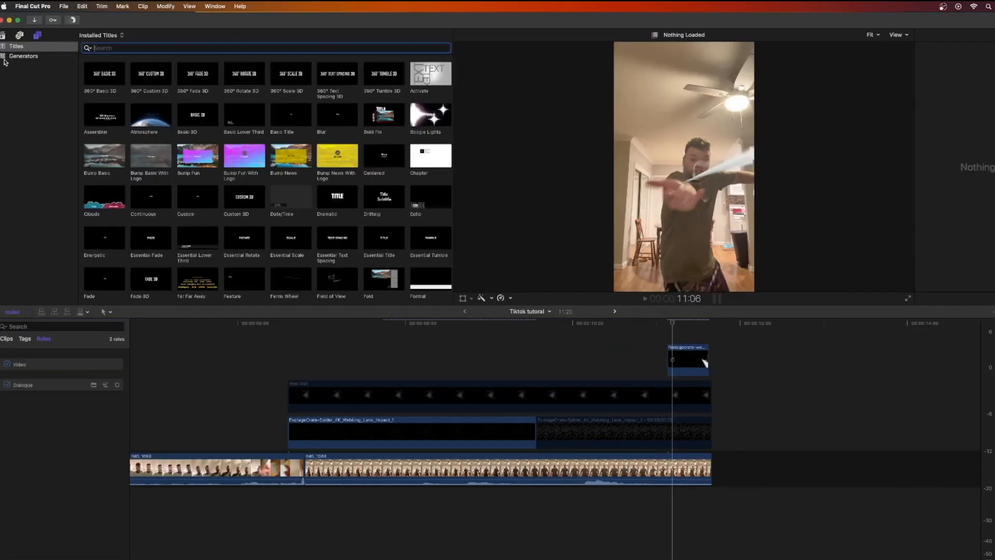
# - Add a 360° Color Solid generator above the web blast clip at 11:06 and color it white
pyautogui.click(5, 59)
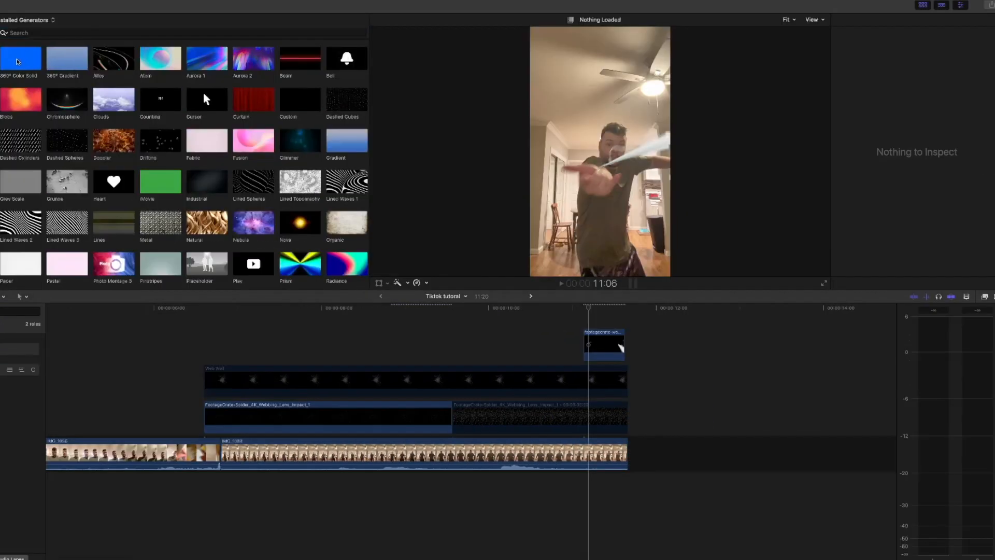
pyautogui.moveTo(17, 62); pyautogui.dragTo(603, 345)
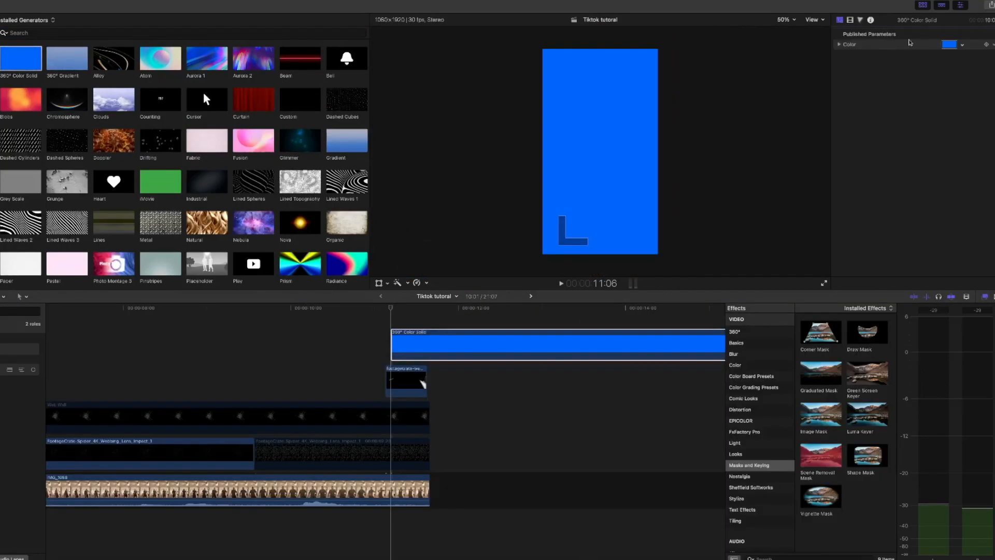
pyautogui.click(953, 46)
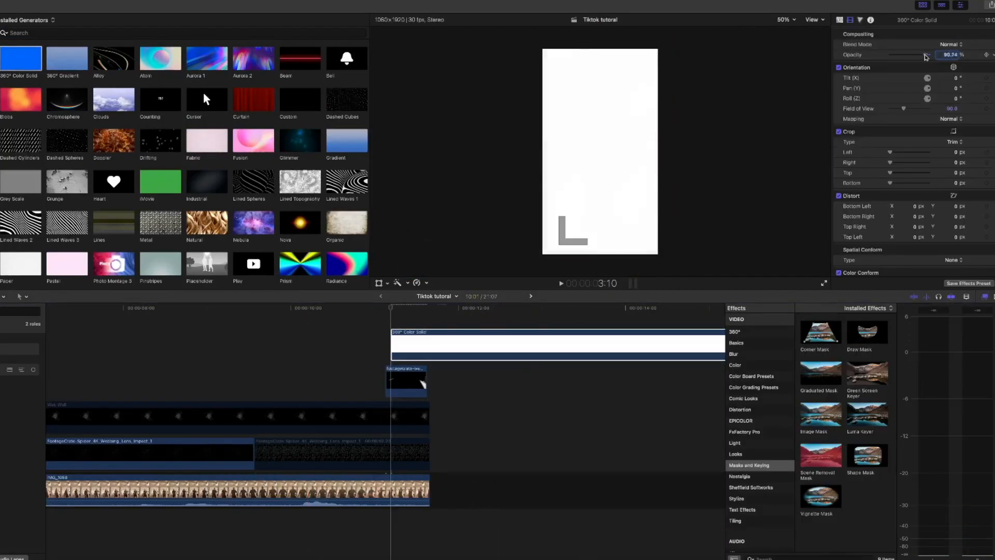
# - Lower the white solid's opacity to 14.48% and use the Draw Mask effect to outline the web at the frame's edge
pyautogui.moveTo(928, 54); pyautogui.dragTo(897, 58)
pyautogui.moveTo(867, 332); pyautogui.dragTo(451, 341)
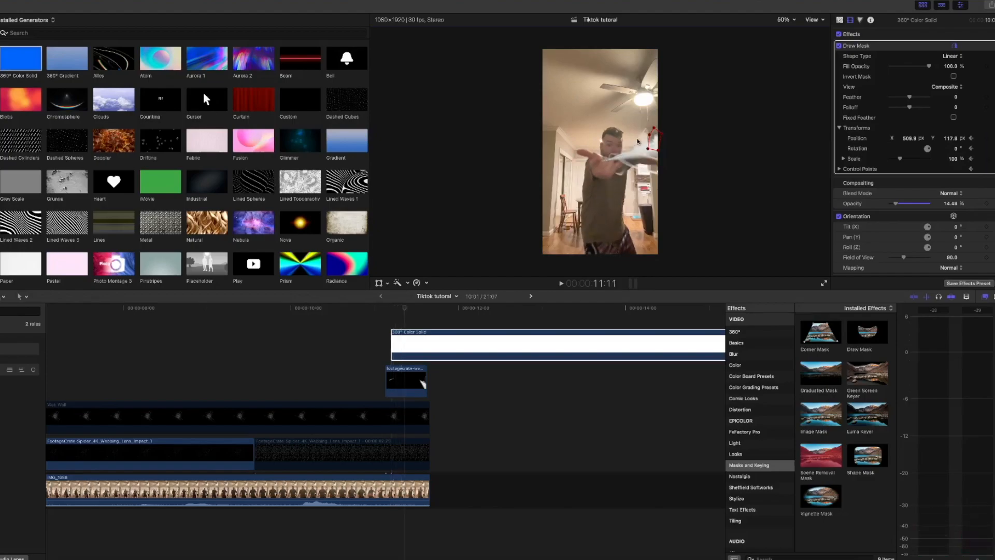
pyautogui.moveTo(647, 149); pyautogui.dragTo(572, 177)
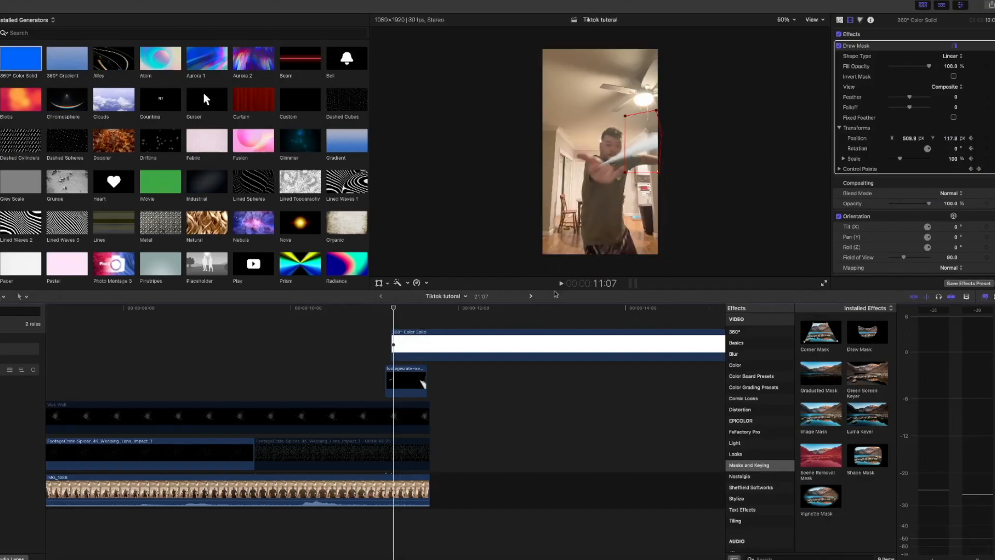
# - Enlarge the solid's mask at 11:08, set Field of View to 153 and Feather to 100, and play the result
pyautogui.click(394, 330)
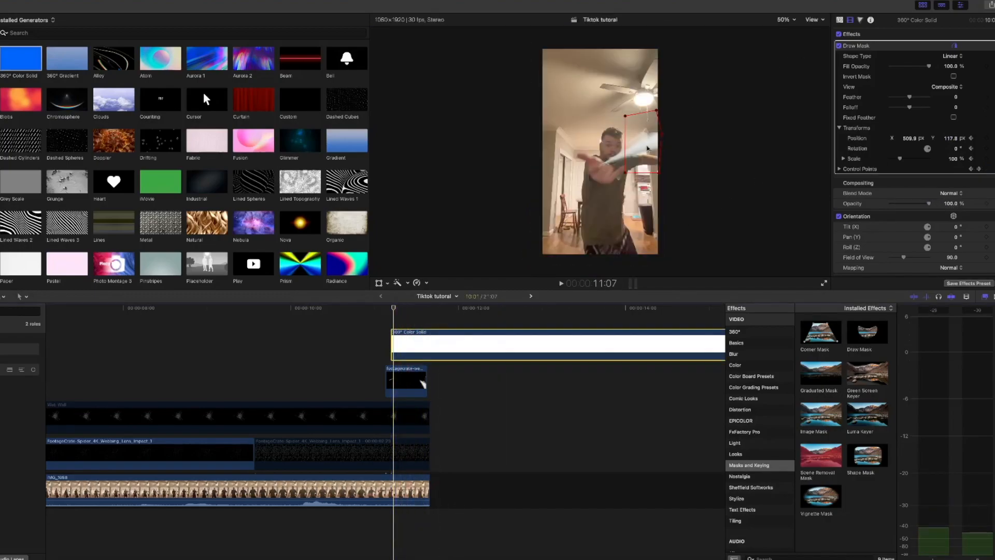
pyautogui.press('Right')
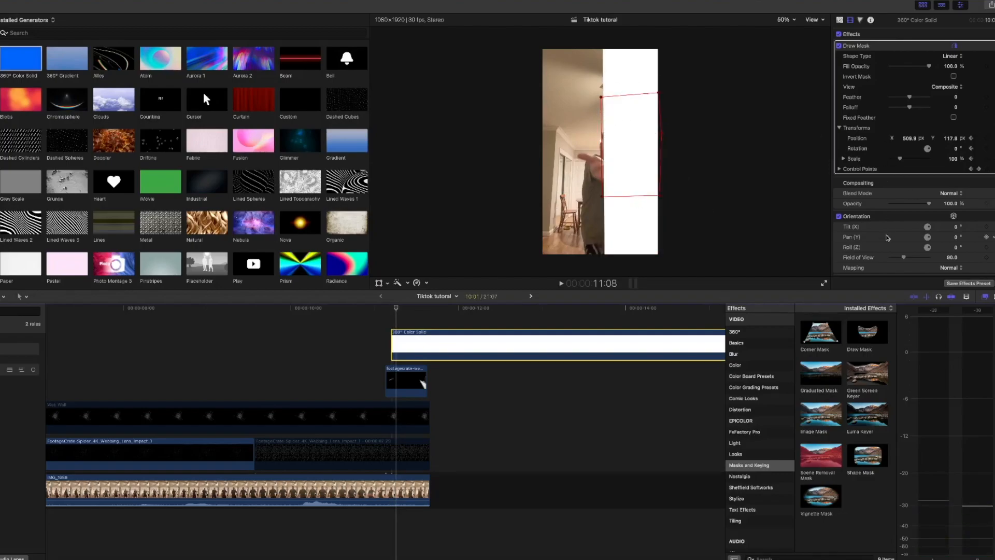
pyautogui.scroll(-1, 887, 233)
pyautogui.moveTo(904, 247); pyautogui.dragTo(919, 251)
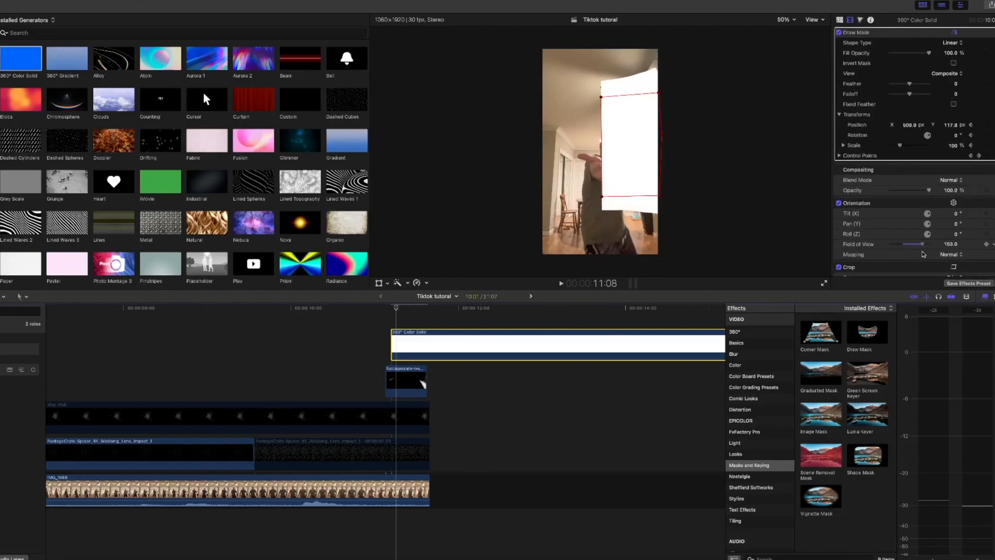
pyautogui.moveTo(910, 86); pyautogui.dragTo(928, 84)
pyautogui.press('space')
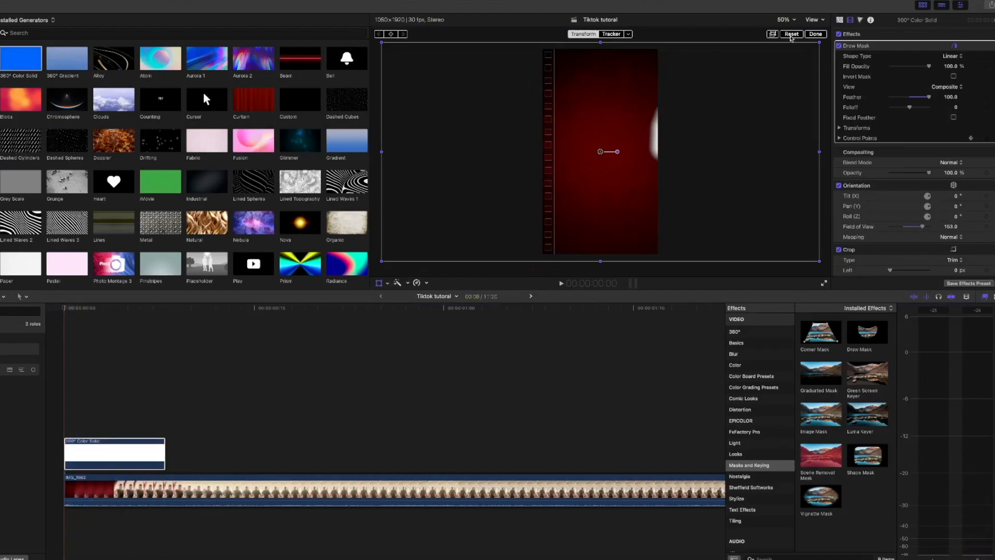
# - Turn off Draw Mask on the white solid at the timeline's start and keyframe its opacity from 100% to fade out at frame 4
pyautogui.click(807, 35)
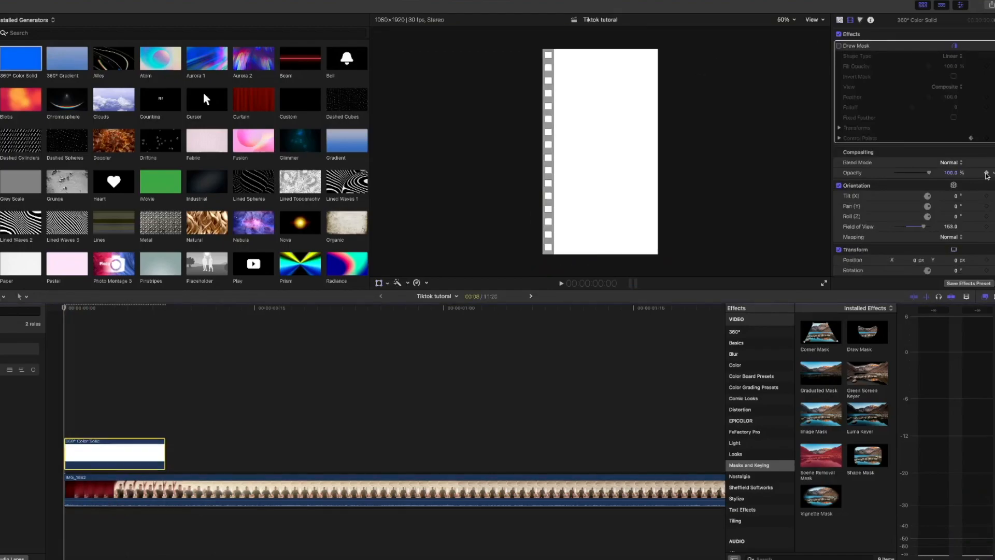
pyautogui.press('Right')
pyautogui.press('Right')
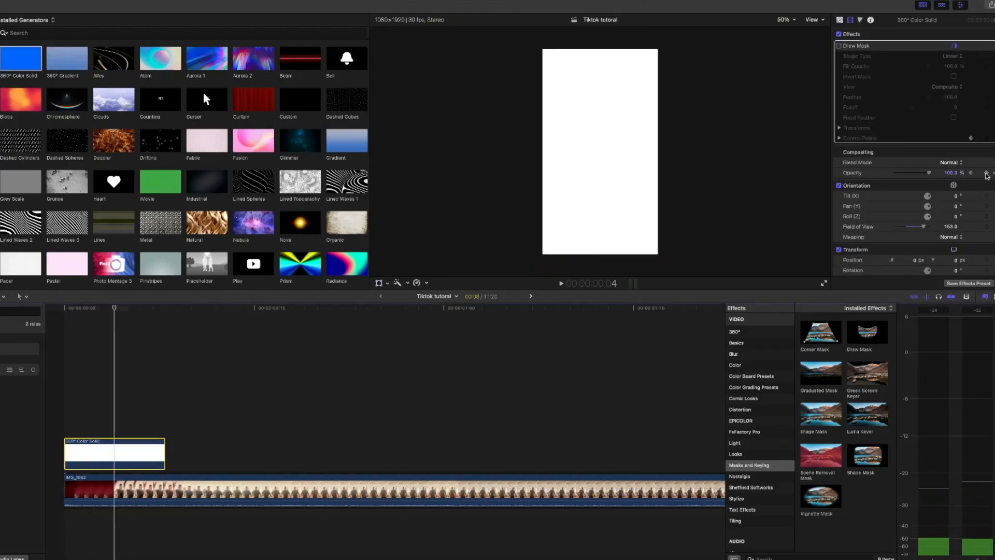
pyautogui.moveTo(928, 174); pyautogui.dragTo(895, 175)
pyautogui.press('space')
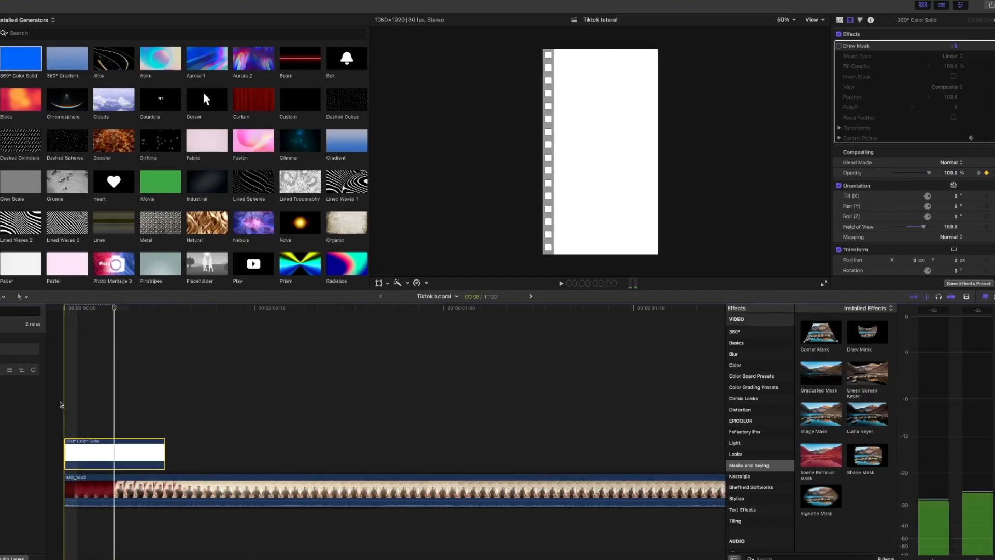
pyautogui.press('space')
# - Paste a copy of the opening clip and its white solid at the end of the timeline and play the loop
pyautogui.press('super+minus')
pyautogui.press('super+minus')
pyautogui.press('super+minus')
pyautogui.press('super+minus')
pyautogui.press('super+minus')
pyautogui.press('super+minus')
pyautogui.moveTo(72, 524); pyautogui.dragTo(67, 451)
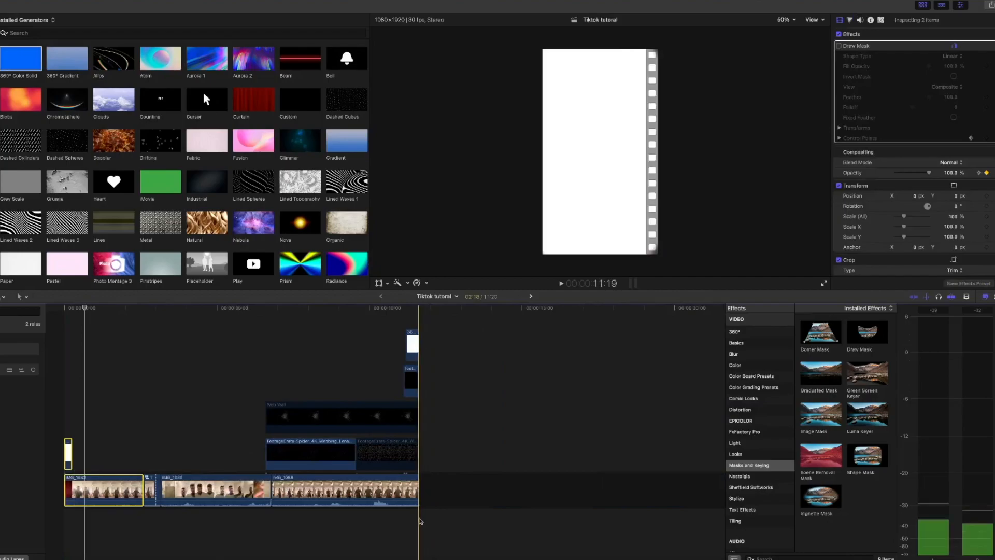
pyautogui.press('super+equal')
pyautogui.press('super+equal')
pyautogui.press('super+equal')
pyautogui.press('super+equal')
pyautogui.press('super+equal')
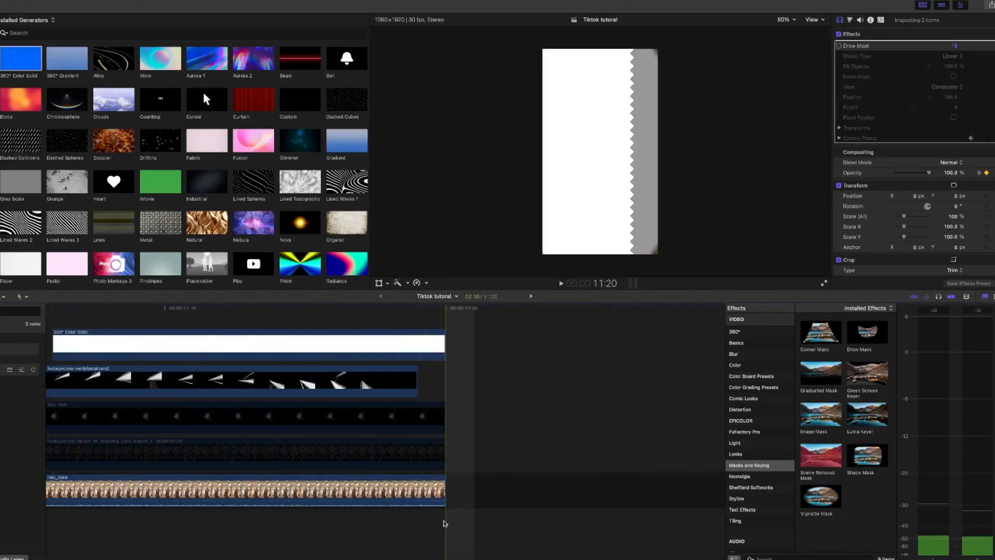
pyautogui.press('super+v')
pyautogui.press('super+minus')
pyautogui.press('super+minus')
pyautogui.press('super+minus')
pyautogui.press('space')
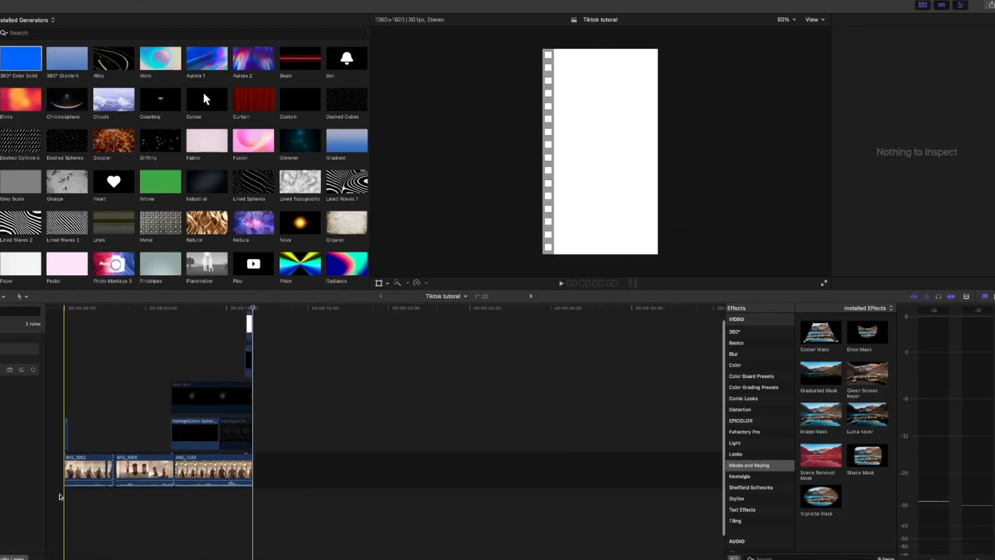
# - Detach the audio from all the clips in the primary storyline
pyautogui.press('super+equal')
pyautogui.press('super+equal')
pyautogui.press('super+equal')
pyautogui.moveTo(104, 498); pyautogui.dragTo(331, 470)
pyautogui.rightClick(254, 463)
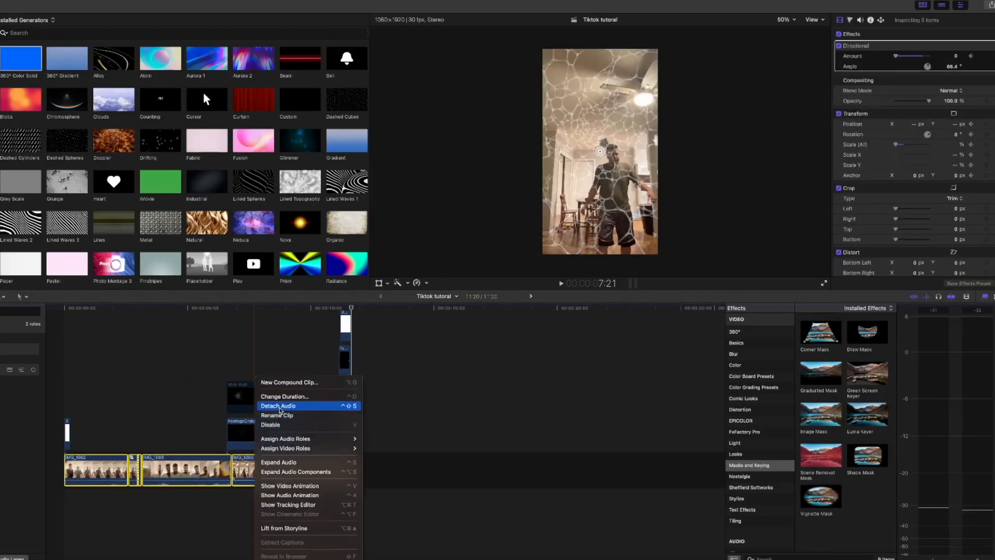
pyautogui.click(280, 407)
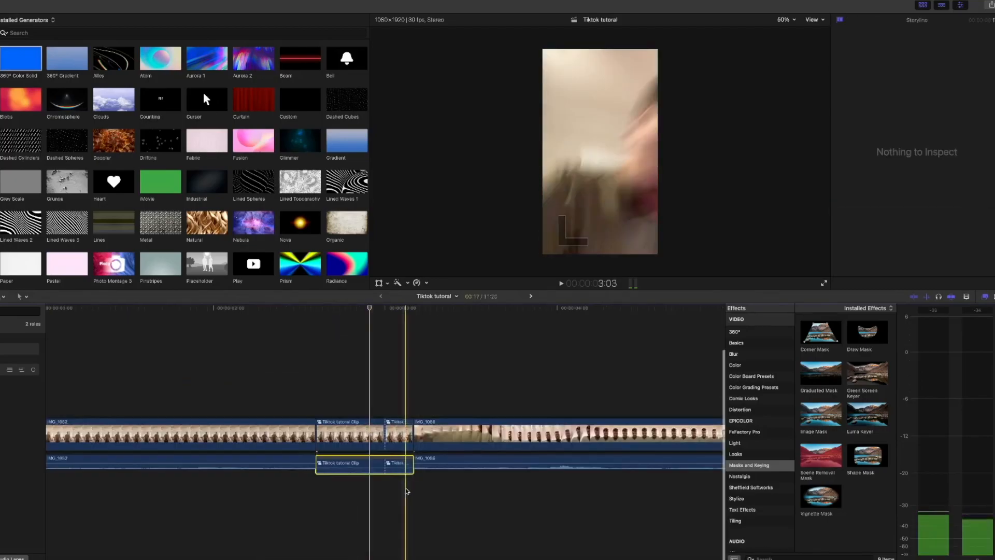
# - Join the two detached Tiktok tutoral Clip audio segments at their through edit
pyautogui.click(402, 494)
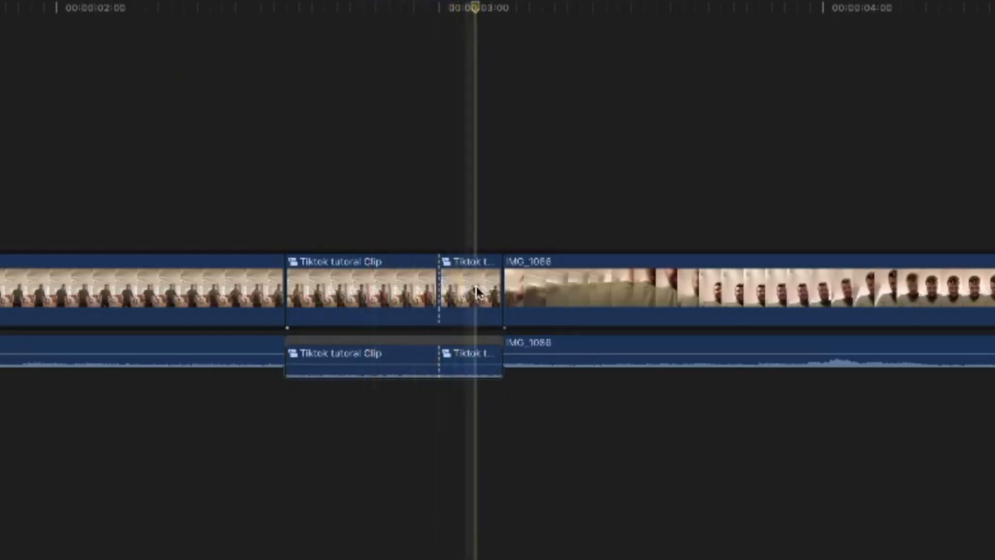
pyautogui.click(432, 393)
pyautogui.click(418, 392)
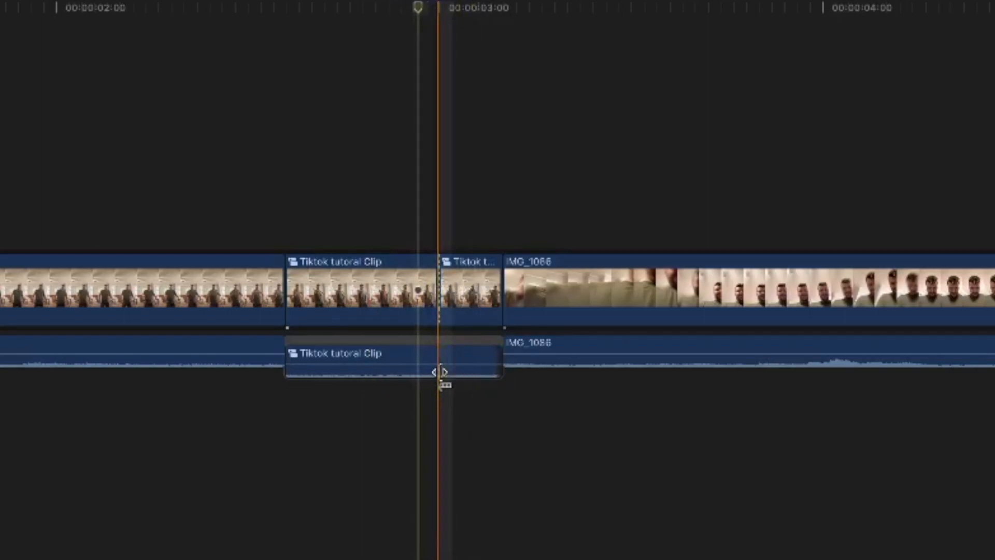
pyautogui.click(289, 409)
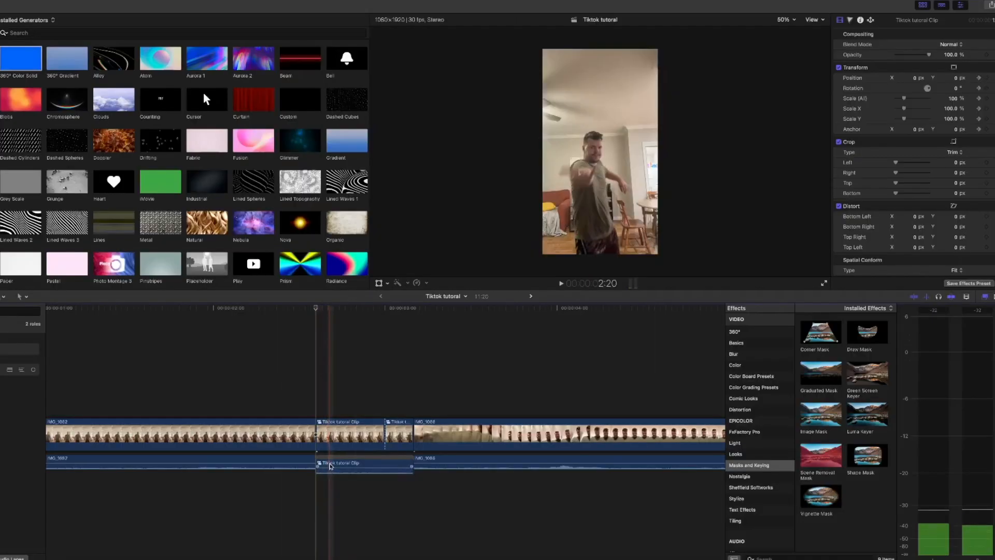
# - Move the Tiktok tutoral Clip audio to a lower lane and extend IMG_1082's audio slightly past the cut to overlap it
pyautogui.moveTo(331, 466); pyautogui.dragTo(376, 492)
pyautogui.press('super+equal')
pyautogui.press('super+equal')
pyautogui.press('super+equal')
pyautogui.moveTo(380, 470); pyautogui.dragTo(387, 469)
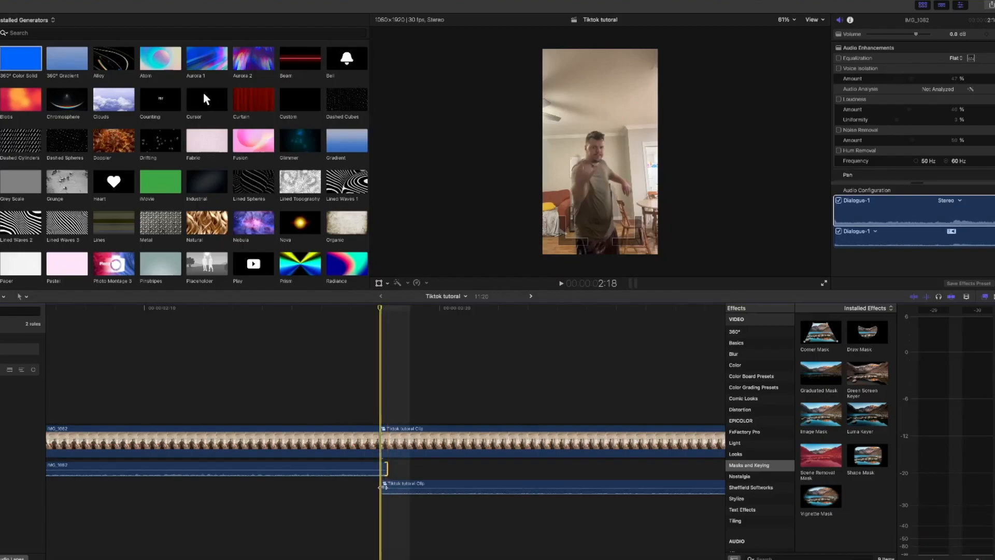
pyautogui.press('space')
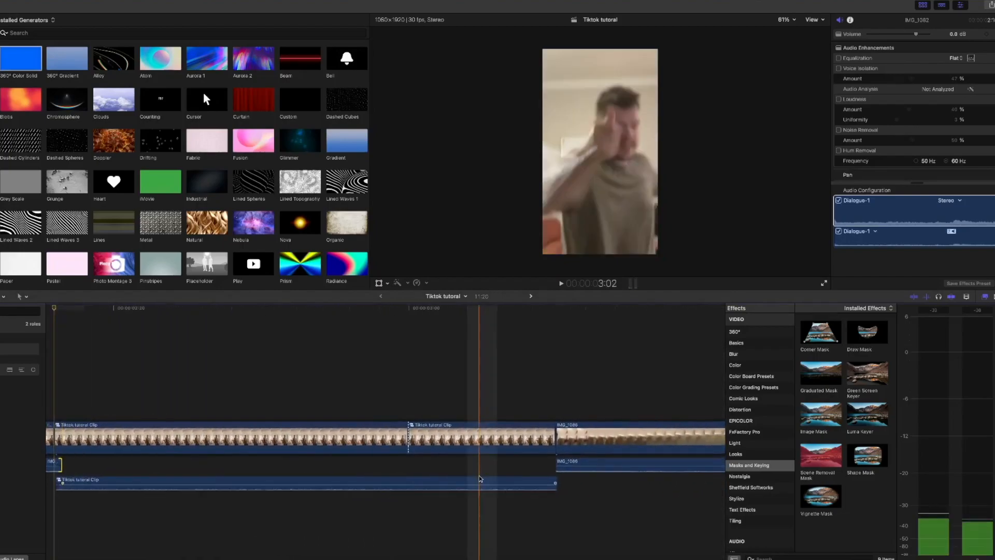
pyautogui.moveTo(370, 488); pyautogui.dragTo(375, 488)
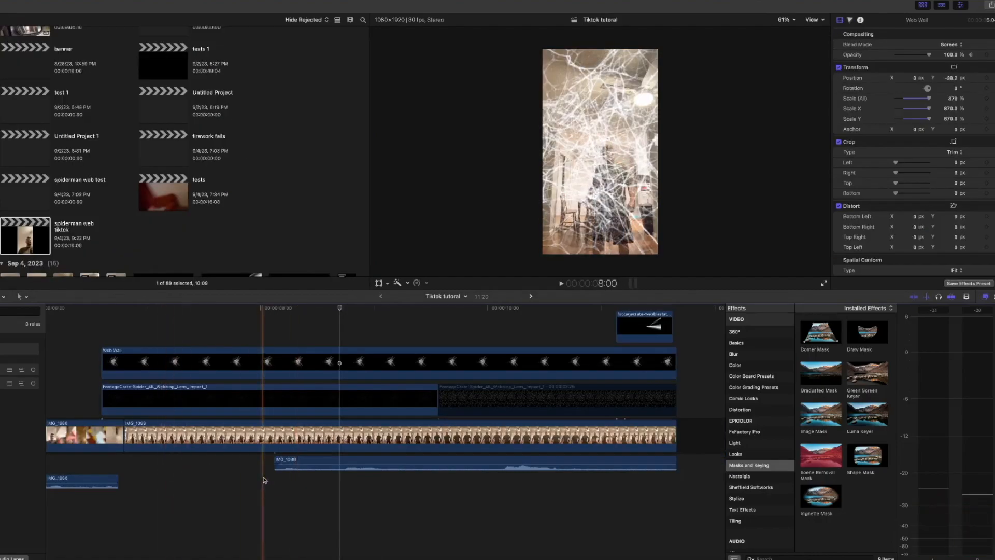
# - Play through IMG_1088's detached audio to the end of the video to check how it sounds
pyautogui.click(226, 464)
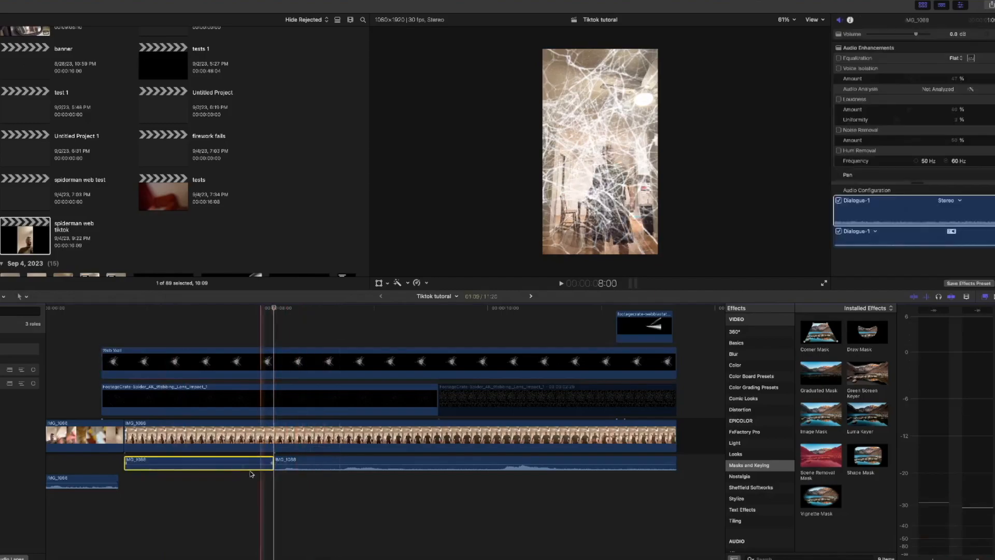
pyautogui.press('space')
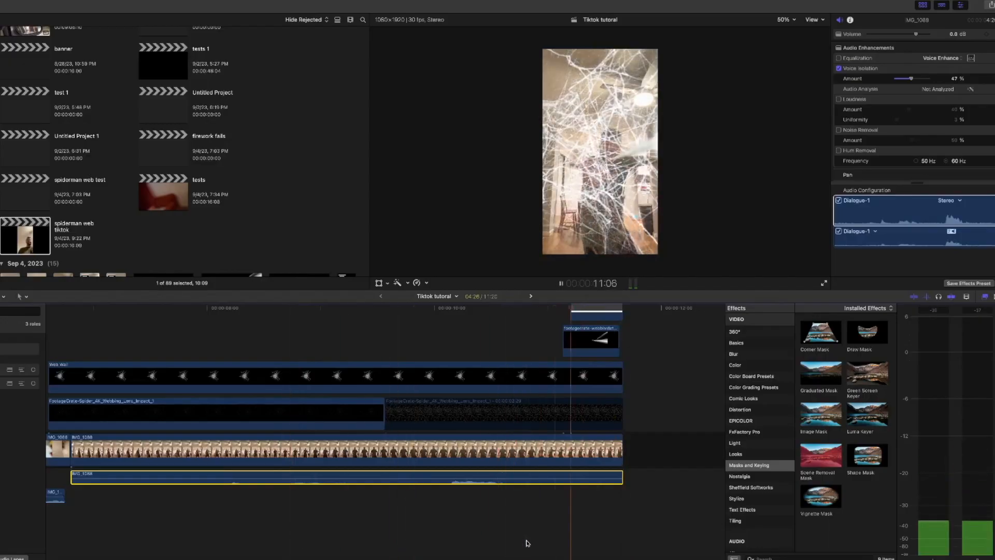
pyautogui.hscroll(-7, 291, 460)
pyautogui.press('space')
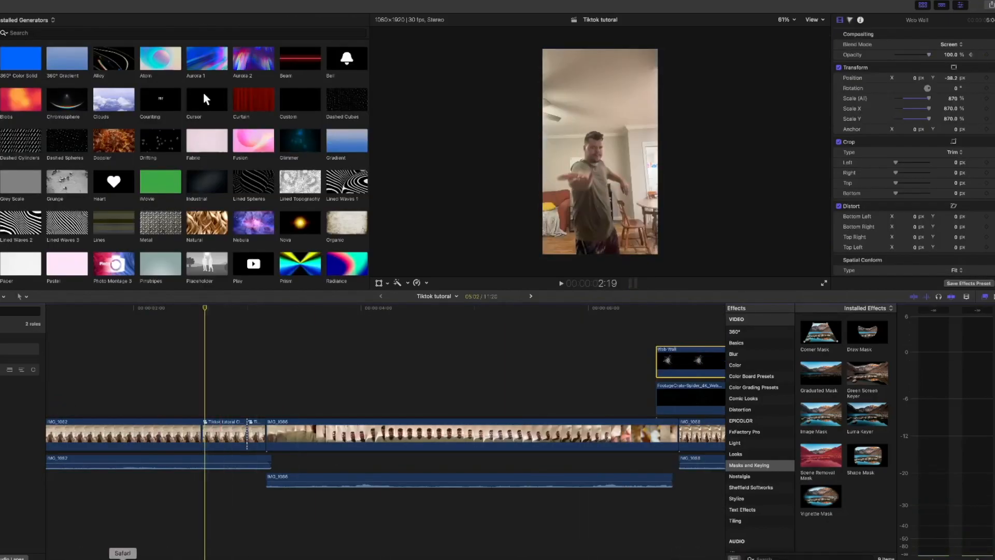
# - Switch to Safari and search FootageCrate for "spiderman", looking through the results for web-shooter assets
pyautogui.click(123, 559)
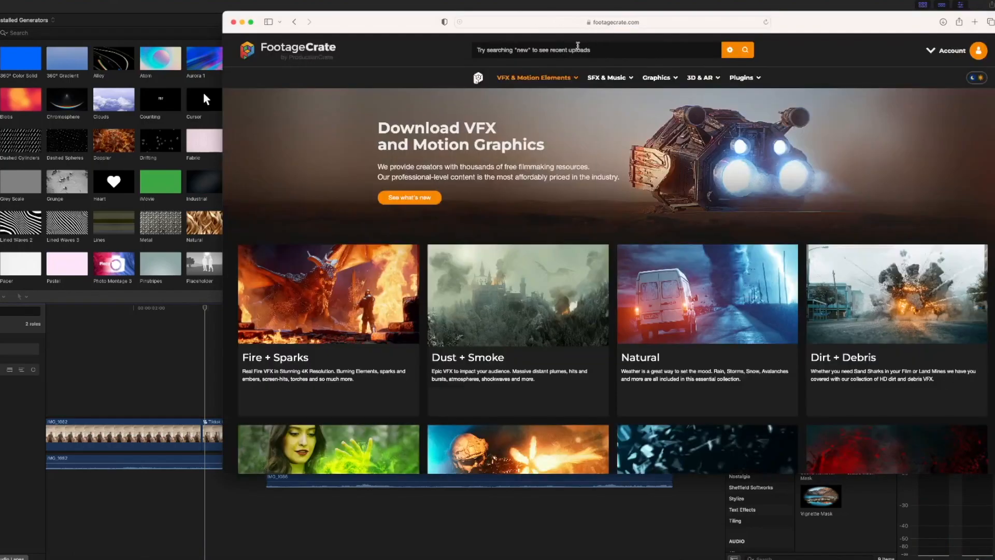
pyautogui.click(577, 45)
pyautogui.write('spiderman')
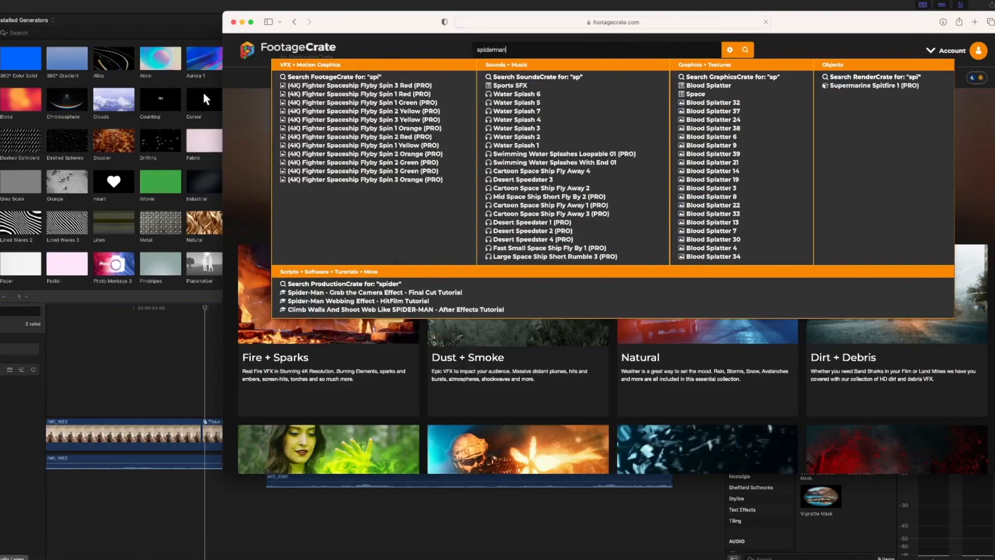
pyautogui.press('Return')
pyautogui.scroll(-15, 458, 203)
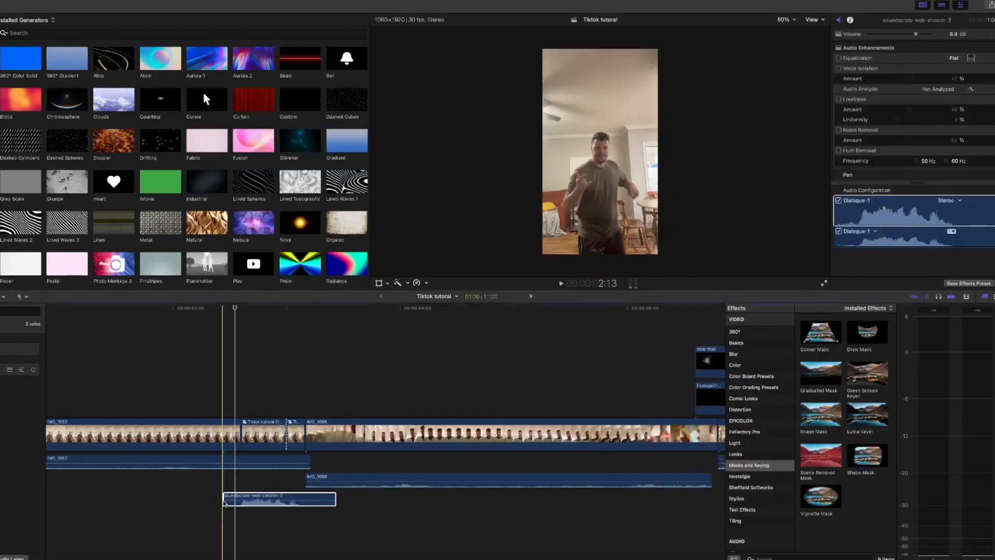
# - Assign the Effects audio role to the soundscrate-web-shooter-3 clip
pyautogui.click(256, 498)
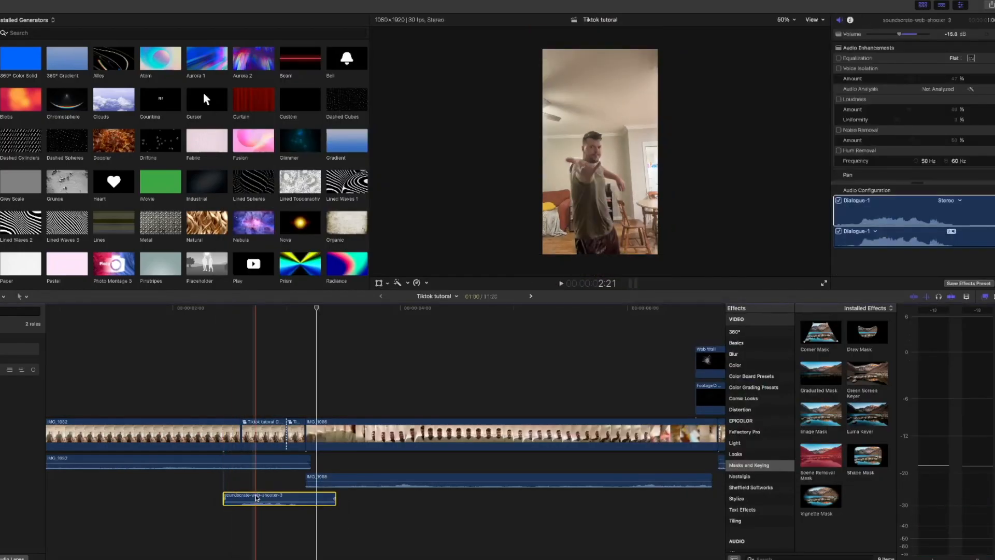
pyautogui.rightClick(256, 498)
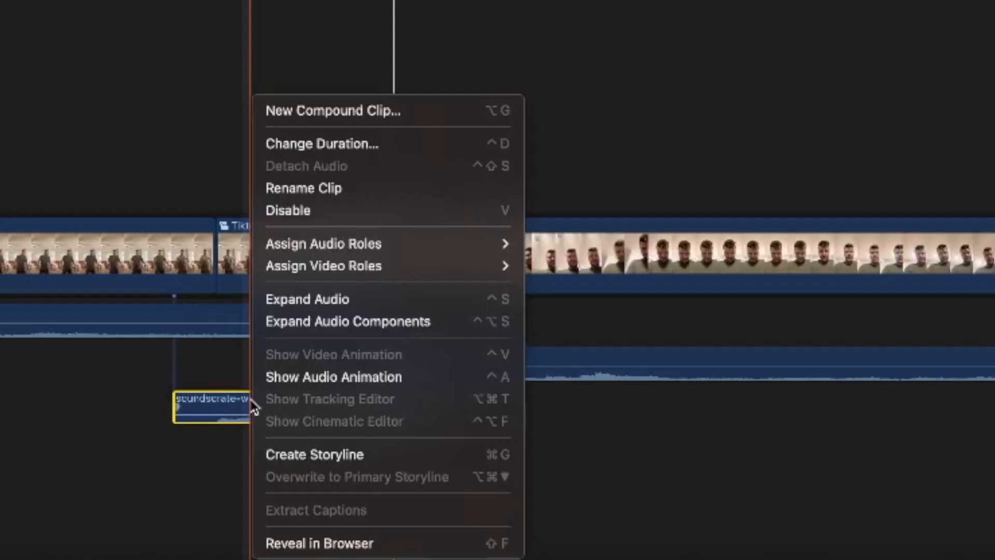
pyautogui.moveTo(349, 248)
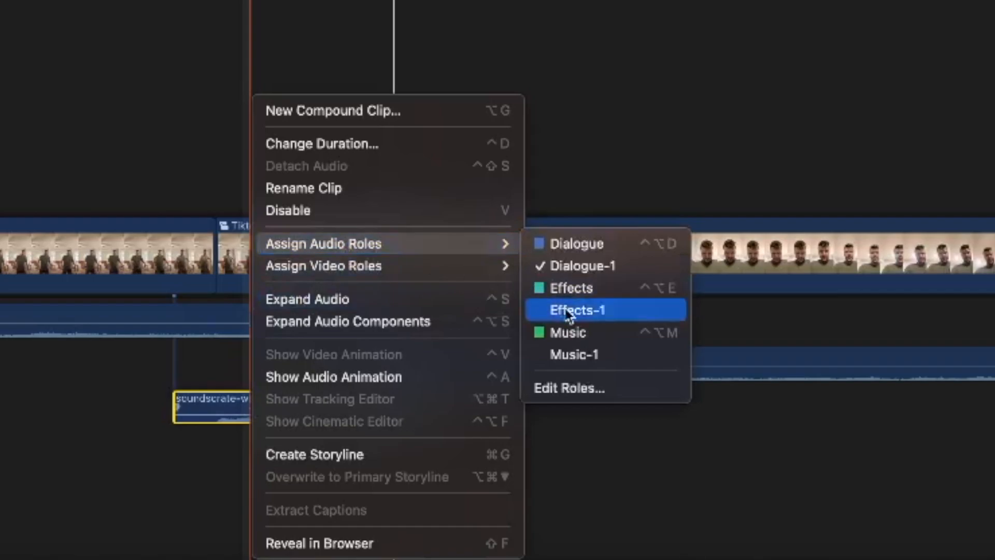
pyautogui.click(574, 293)
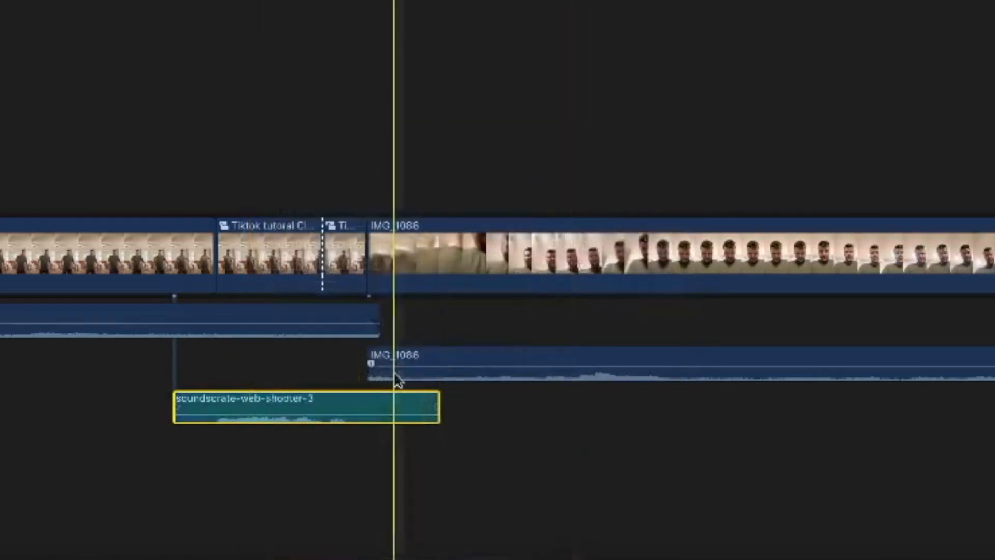
pyautogui.rightClick(336, 396)
pyautogui.moveTo(434, 244)
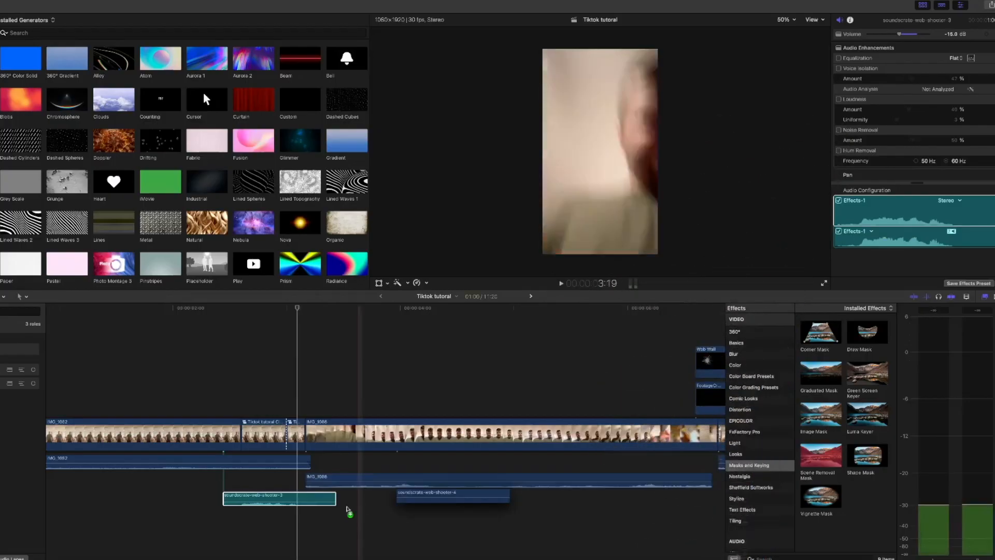
# - Layer another web-shooter sound beneath soundscrate-web-shooter-3 and shorten the end of the upper Spider-Man Web Shooter sound FX clip
pyautogui.moveTo(401, 495); pyautogui.dragTo(256, 526)
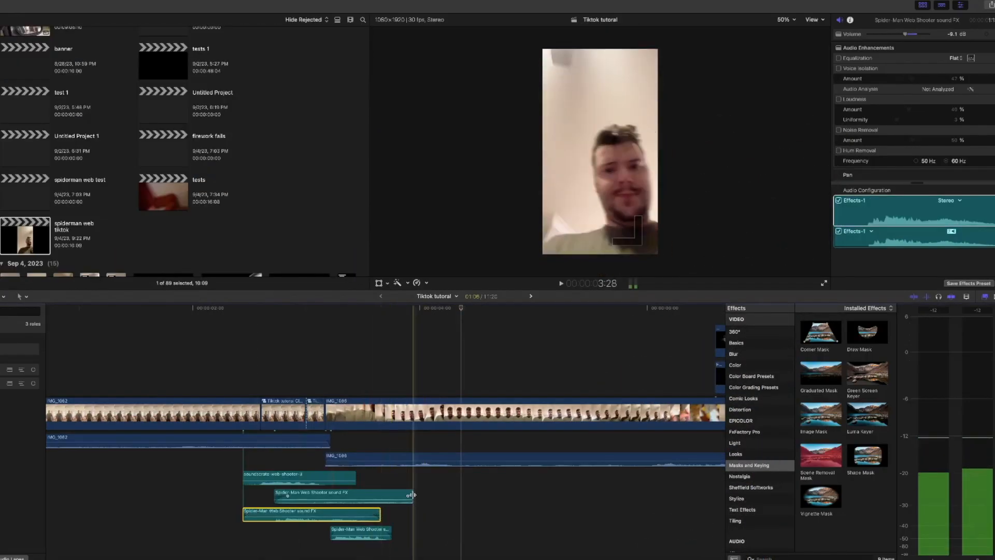
pyautogui.moveTo(411, 487); pyautogui.dragTo(372, 488)
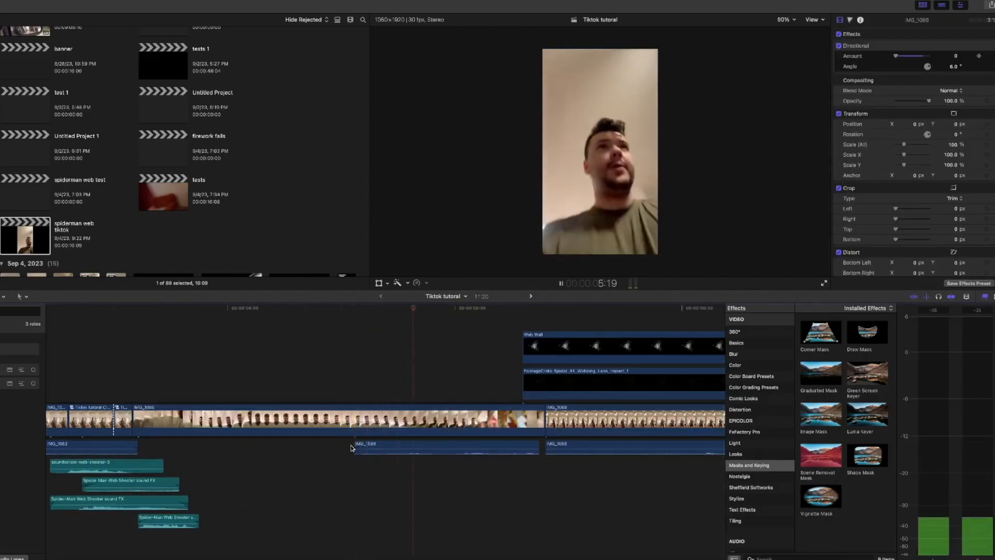
# - Stop playback and trim the unneeded end off IMG_1086's detached audio
pyautogui.press('space')
pyautogui.click(448, 448)
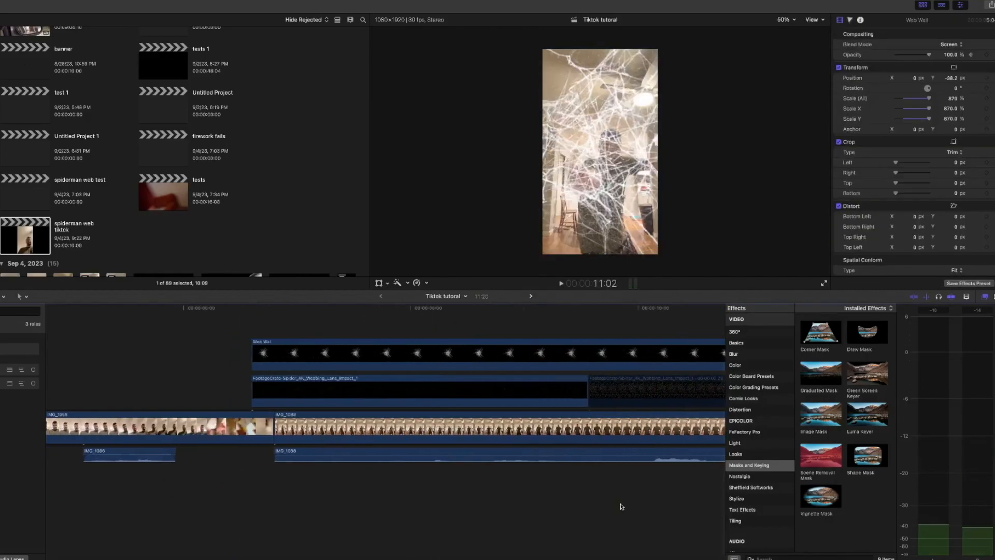
# - Copy the four web-shooter sound effects to the start of the web impact and disable the two middle Spider-Man Web Shooter sound FX copies
pyautogui.moveTo(327, 476); pyautogui.dragTo(449, 533)
pyautogui.hscroll(10, 448, 533)
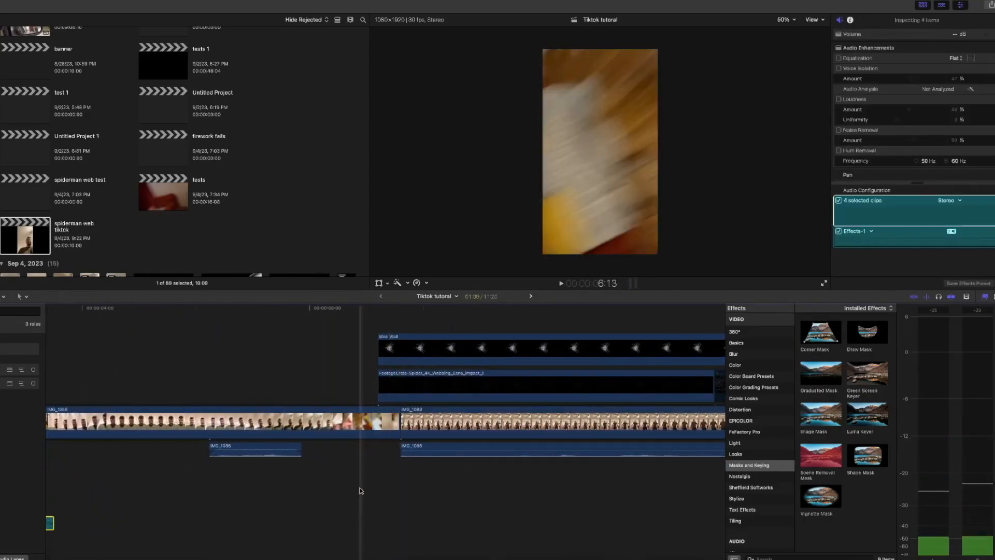
pyautogui.press('super+z')
pyautogui.click(368, 483)
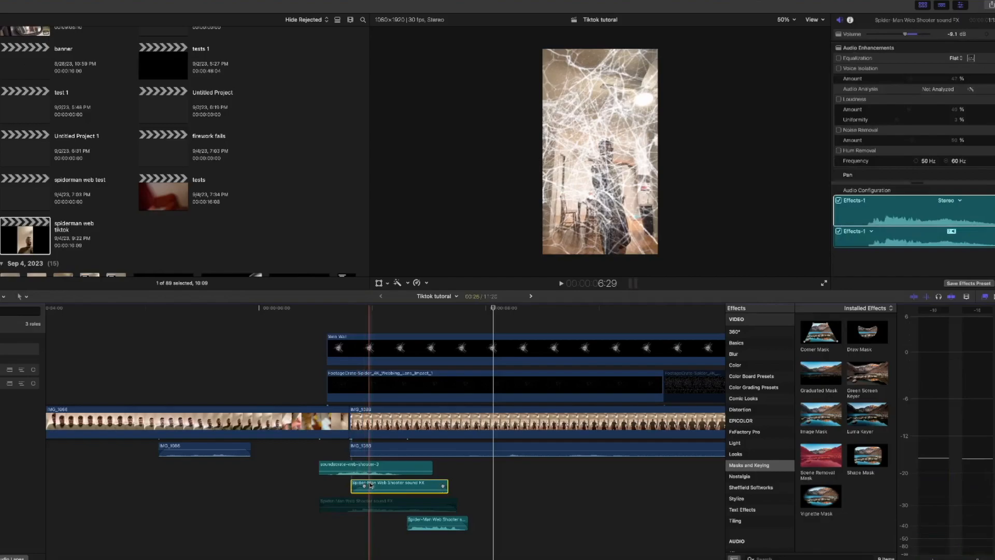
pyautogui.press('v')
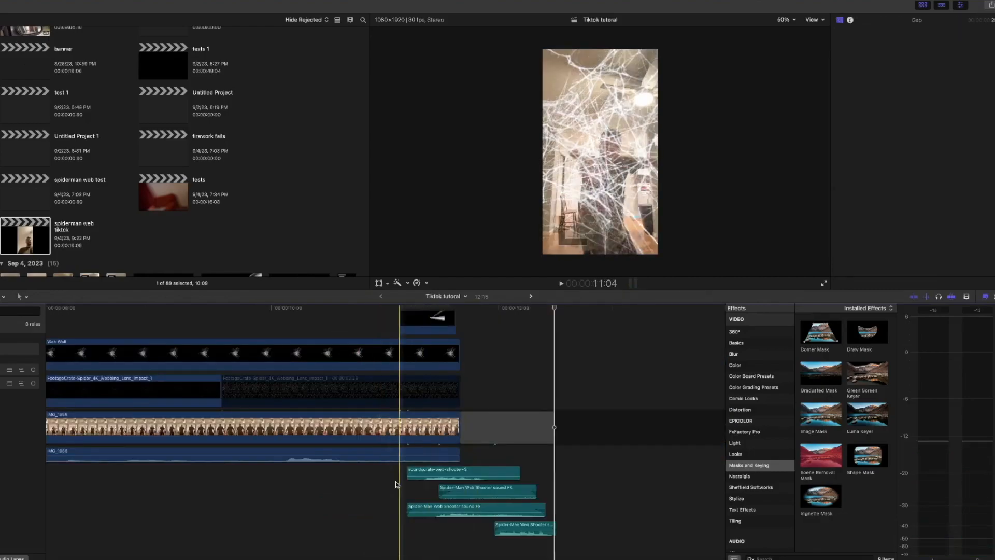
# - Split the two web-shooter sounds where IMG_1088 ends, using the copied opening clip as the loop guide, and play the transition
pyautogui.click(458, 491)
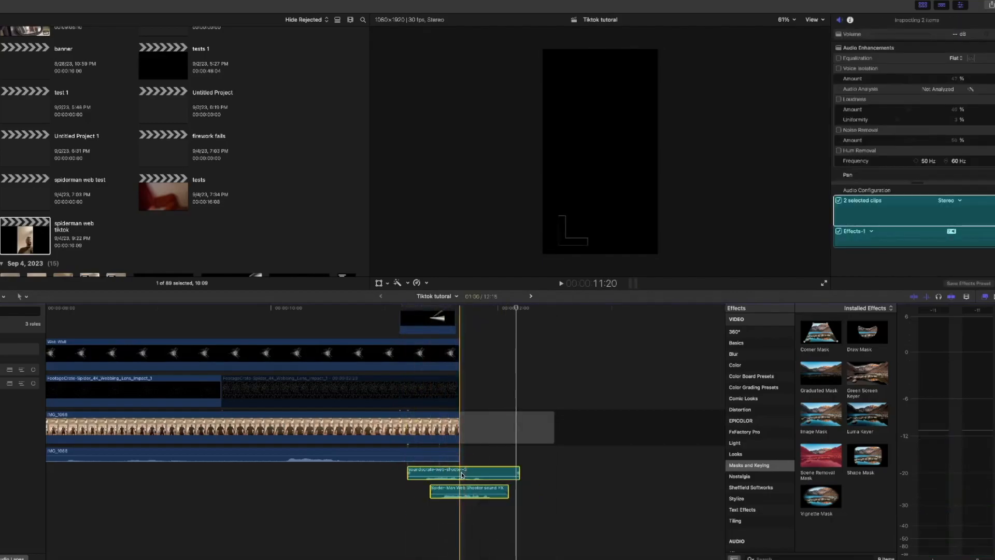
pyautogui.press('super+b')
pyautogui.moveTo(462, 475); pyautogui.dragTo(477, 461)
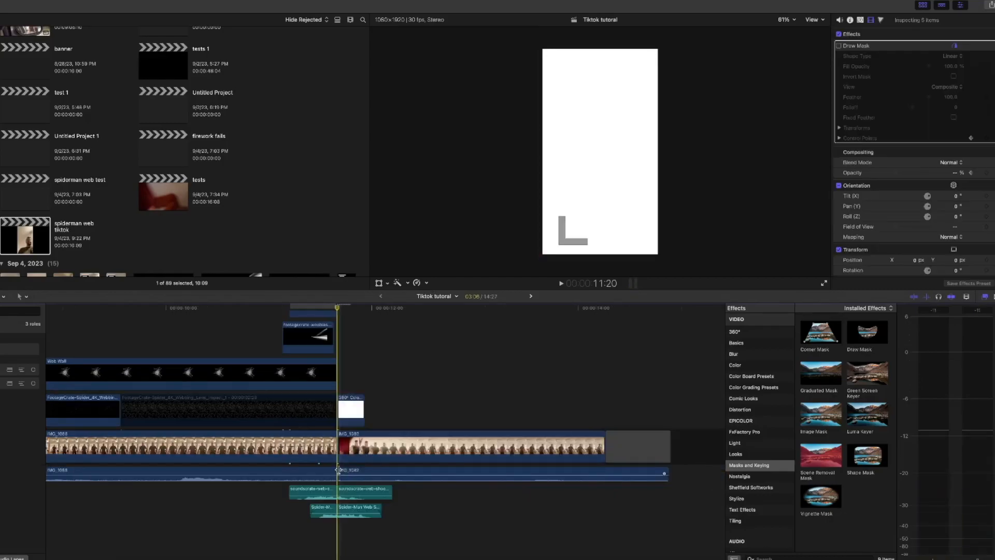
pyautogui.press('space')
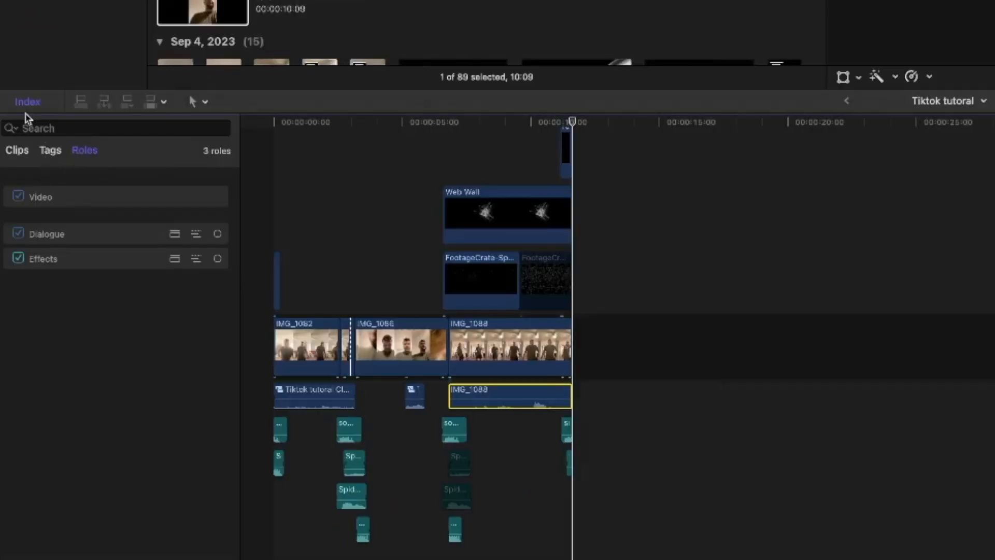
# - Hide and reopen the timeline index, and show the Effects role in its own audio lane
pyautogui.click(28, 102)
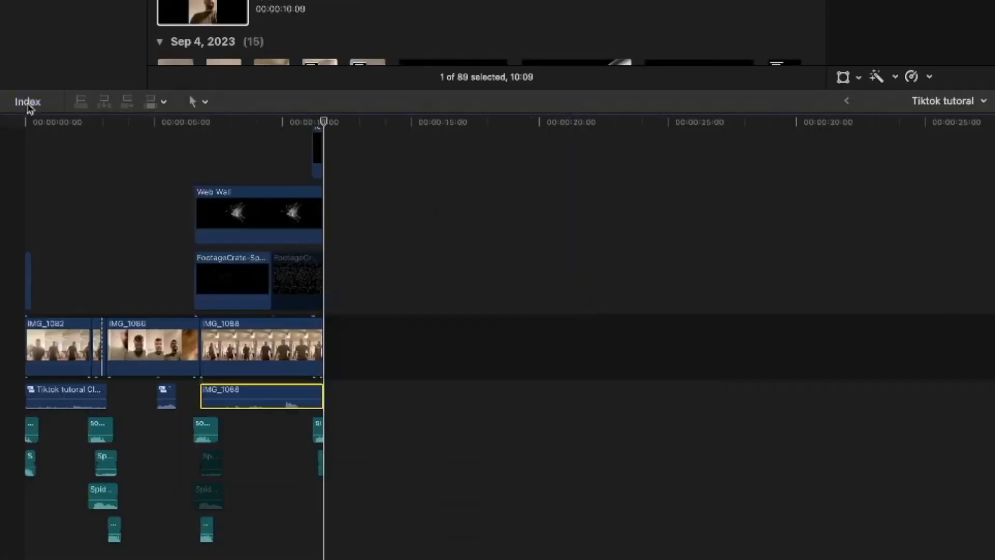
pyautogui.click(29, 102)
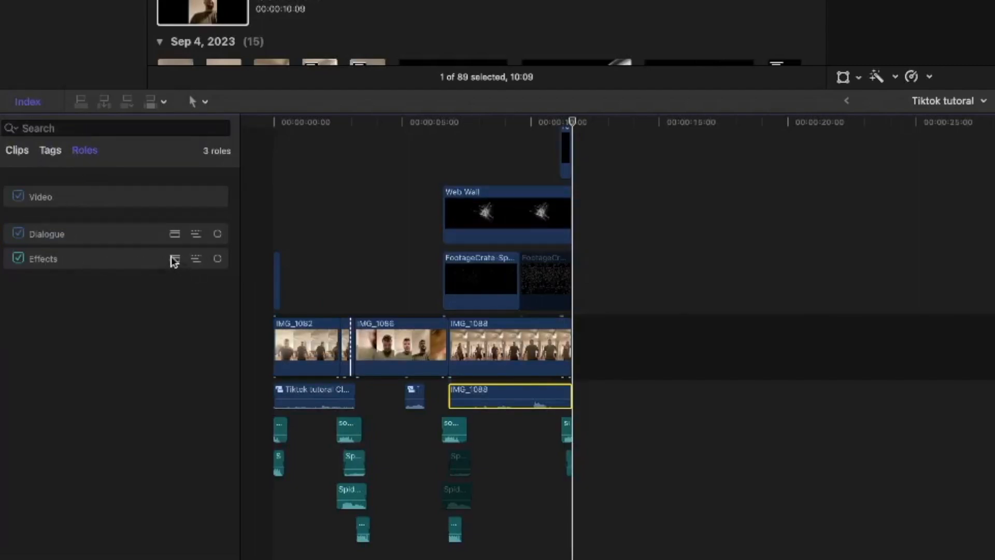
pyautogui.scroll(2, 344, 483)
pyautogui.scroll(-1, 523, 479)
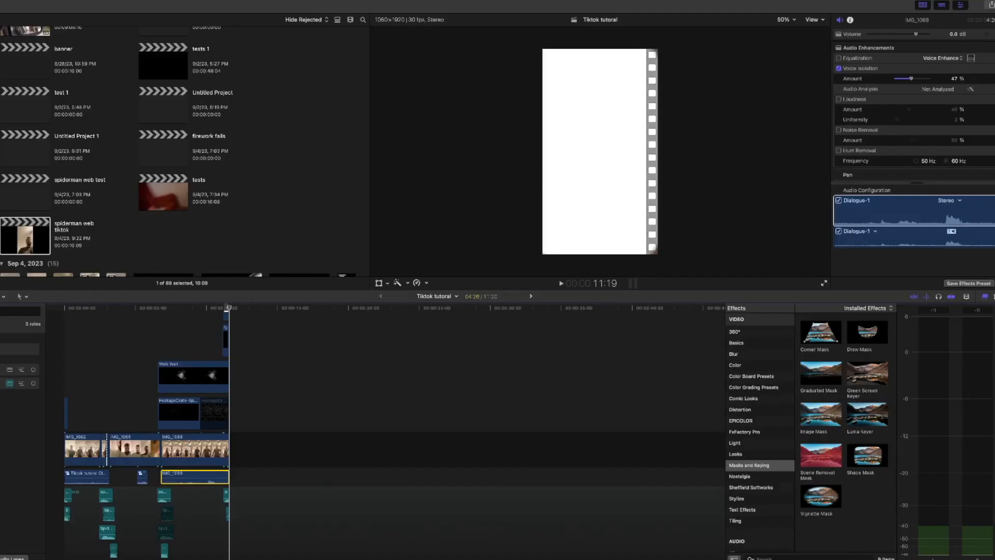
# - Combine all the detached dialogue audio clips into one compound clip
pyautogui.moveTo(239, 474); pyautogui.dragTo(81, 477)
pyautogui.hotkey('alt', 'g')
# - Search all video and audio effects for "comp" and apply a compressor to the compound dialogue clip
pyautogui.scroll(3, 755, 388)
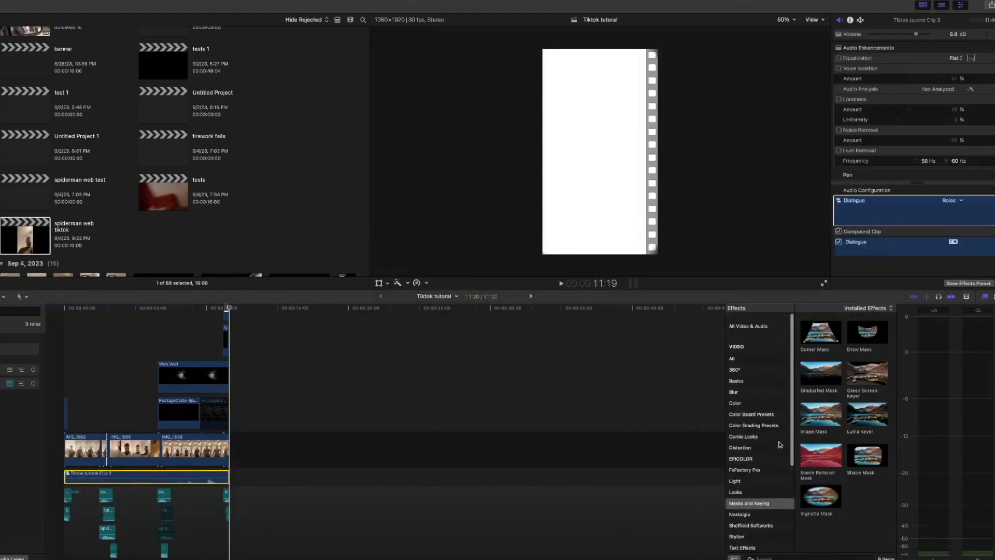
pyautogui.click(755, 318)
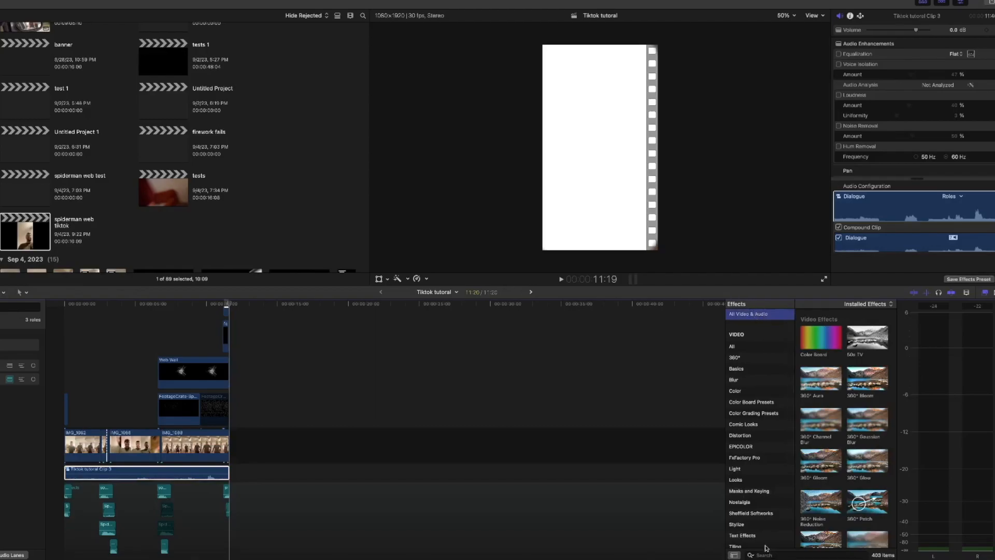
pyautogui.click(768, 556)
pyautogui.write('comp')
pyautogui.click(190, 472)
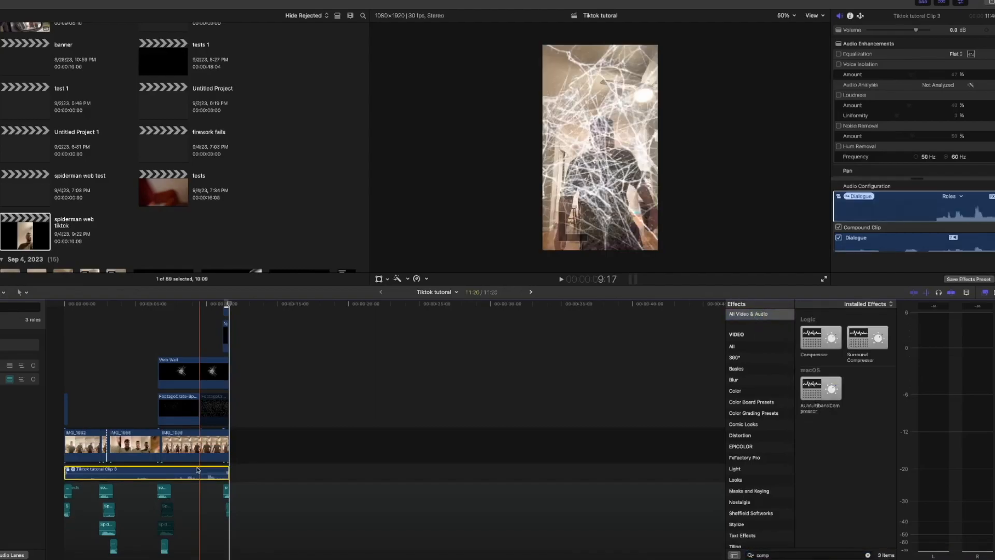
# - Find a Limiter by searching "limit", add it to the compound dialogue clip, and set gain to +3.0 dB and output level to -3.0 dB
pyautogui.click(783, 556)
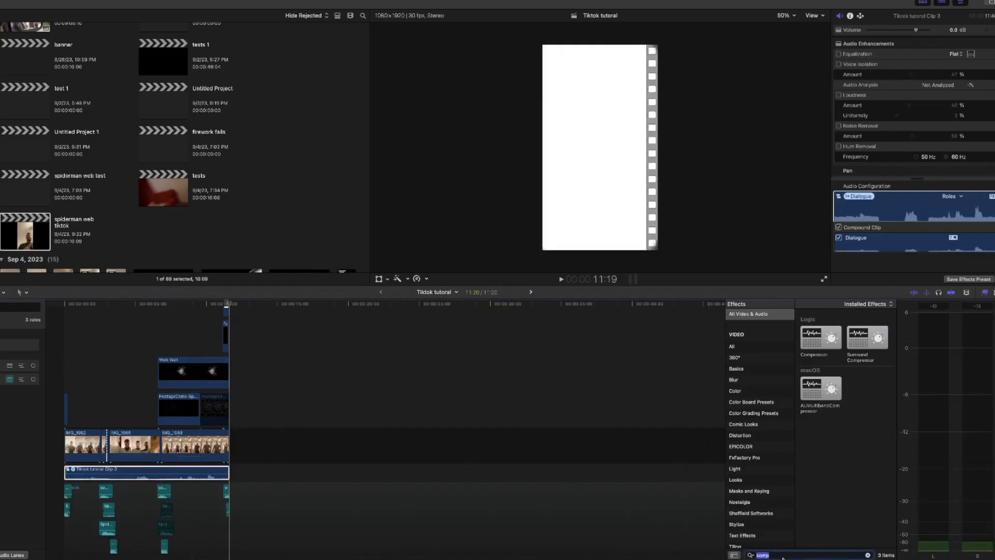
pyautogui.write('limit')
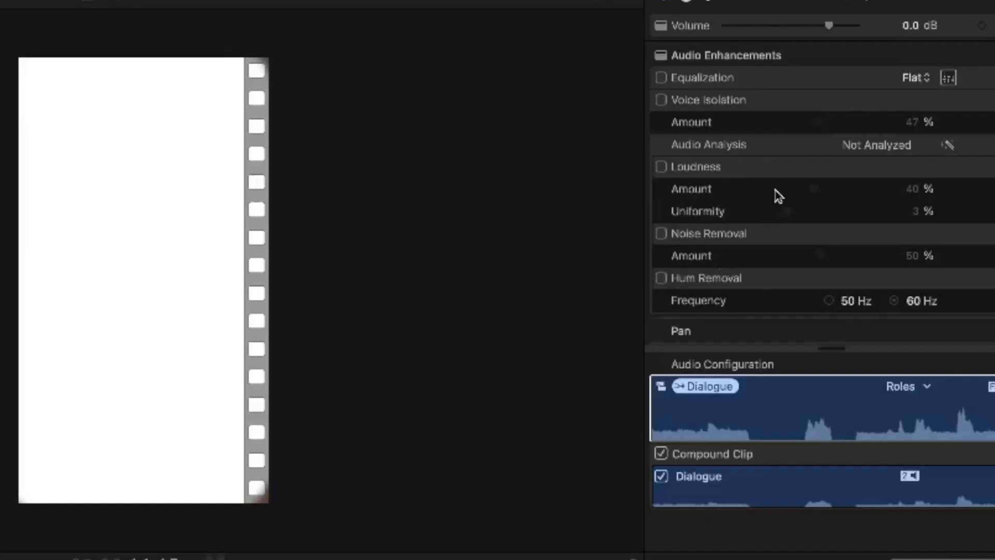
pyautogui.scroll(-5, 890, 108)
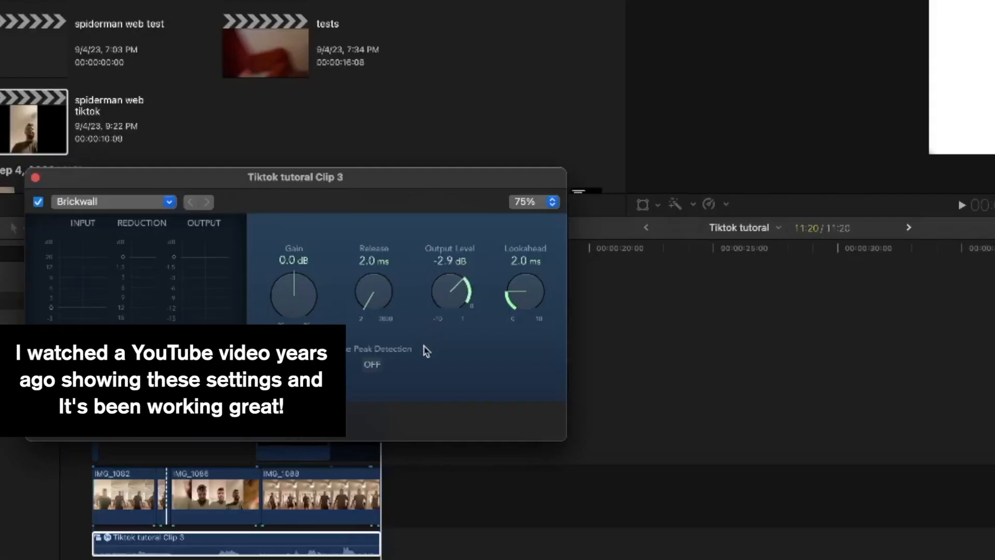
pyautogui.moveTo(309, 281); pyautogui.dragTo(315, 275)
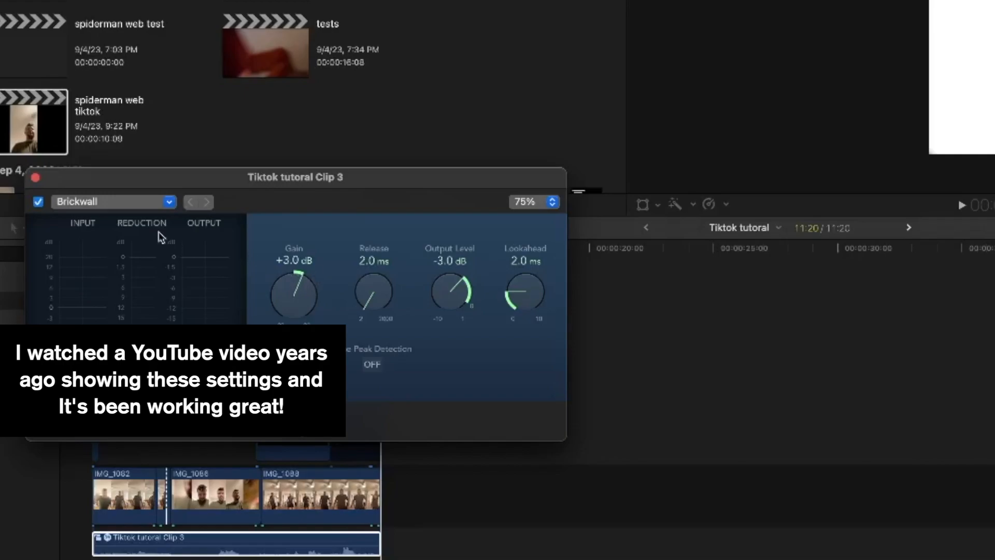
pyautogui.click(35, 177)
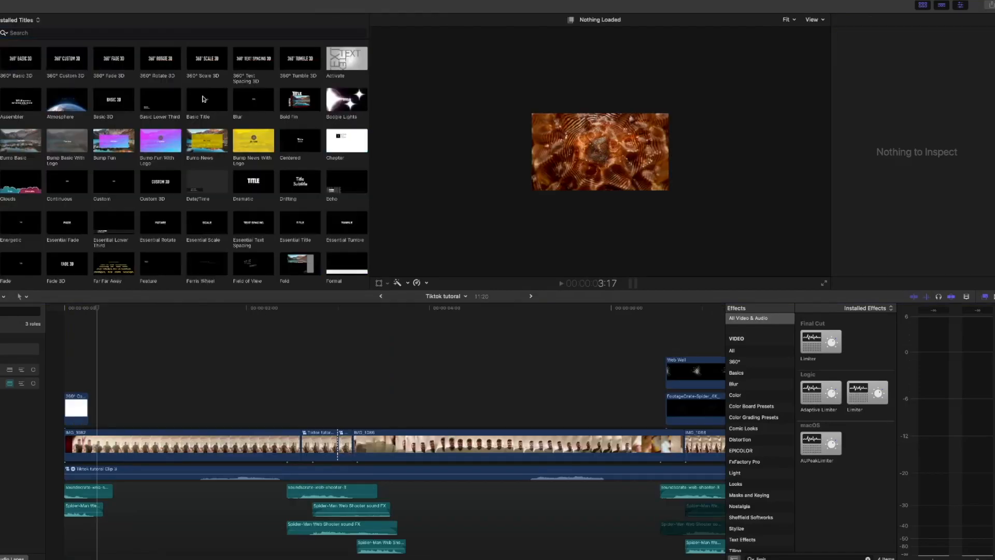
# - Add a Basic Title reading "NAH" over the opening clip after the white flash and lower it to about Y -353 px
pyautogui.click(113, 306)
pyautogui.moveTo(207, 99); pyautogui.dragTo(100, 415)
pyautogui.click(839, 21)
pyautogui.click(911, 94)
pyautogui.click(918, 108)
pyautogui.write('NAH')
pyautogui.moveTo(598, 152); pyautogui.dragTo(596, 215)
# - Set the NAH title's face color to Yellow
pyautogui.scroll(-5, 945, 174)
pyautogui.click(949, 253)
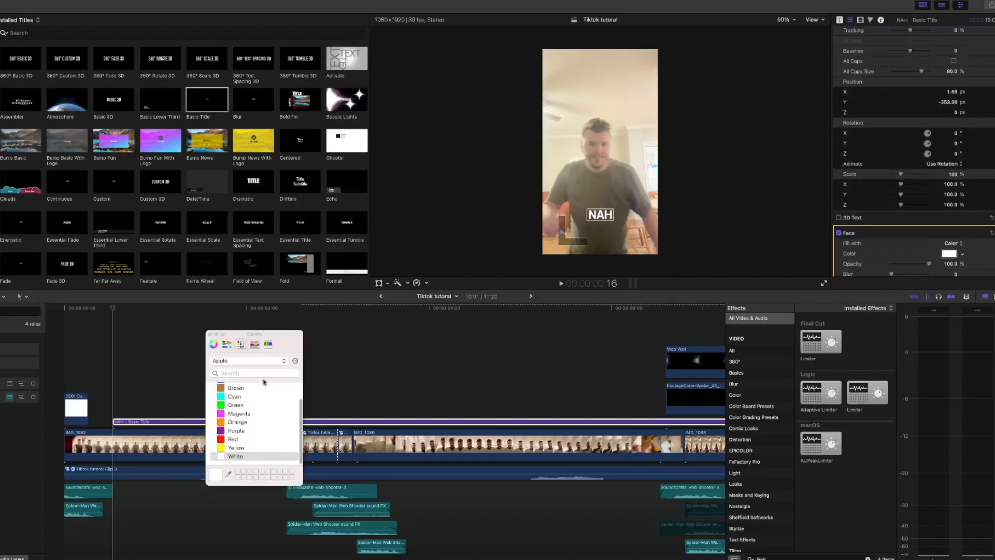
pyautogui.click(237, 448)
pyautogui.click(216, 334)
pyautogui.scroll(-2, 867, 249)
pyautogui.click(867, 249)
pyautogui.scroll(-2, 881, 254)
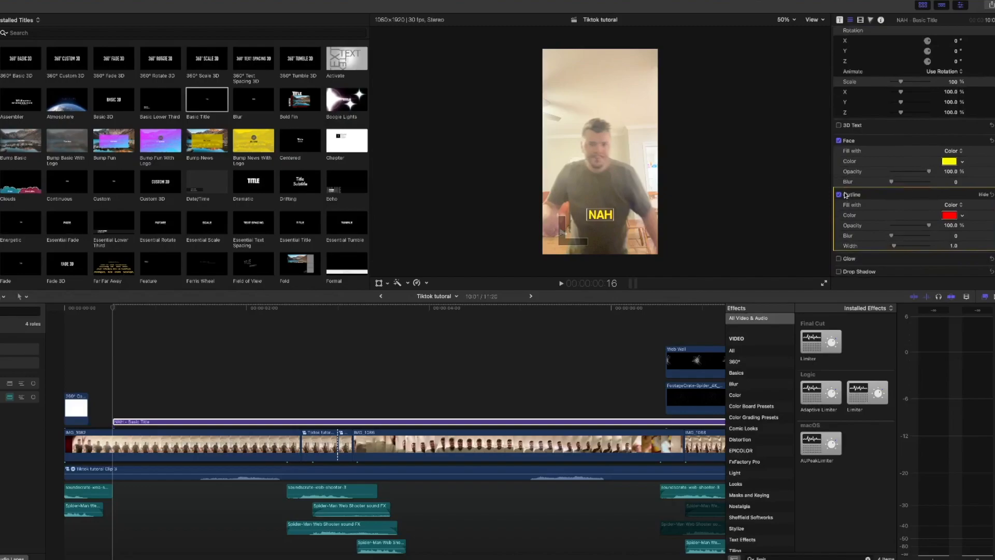
pyautogui.click(839, 195)
# - Enable the glow on the NAH title and set its color to Black
pyautogui.click(839, 259)
pyautogui.doubleClick(860, 260)
pyautogui.scroll(-2, 933, 263)
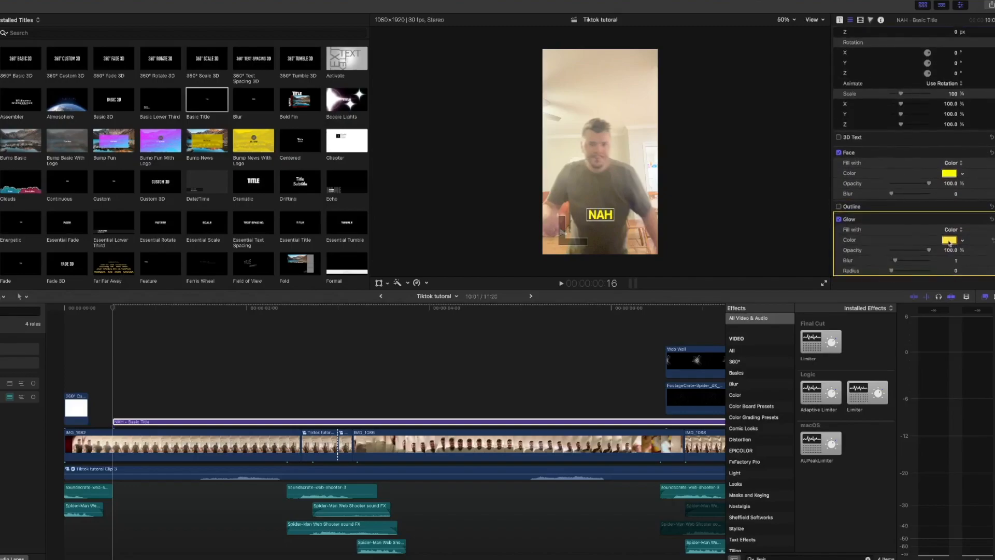
pyautogui.click(949, 240)
pyautogui.scroll(3, 249, 425)
pyautogui.click(235, 391)
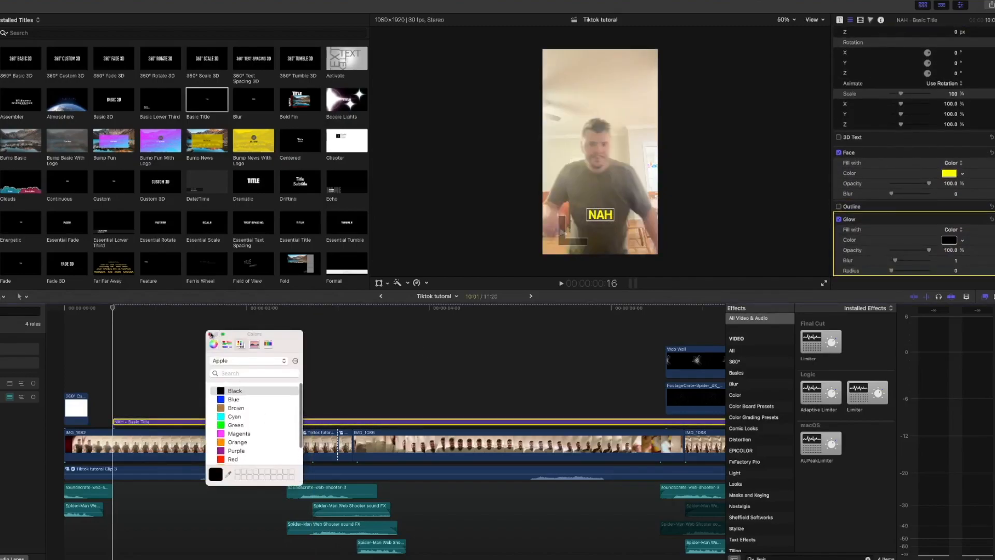
# - Close the color picker and increase the blur of the NAH title's black glow
pyautogui.click(211, 334)
pyautogui.scroll(-1, 921, 237)
pyautogui.moveTo(892, 260)
pyautogui.mouseDown()
pyautogui.moveTo(925, 261)
pyautogui.moveTo(904, 252)
pyautogui.mouseUp()
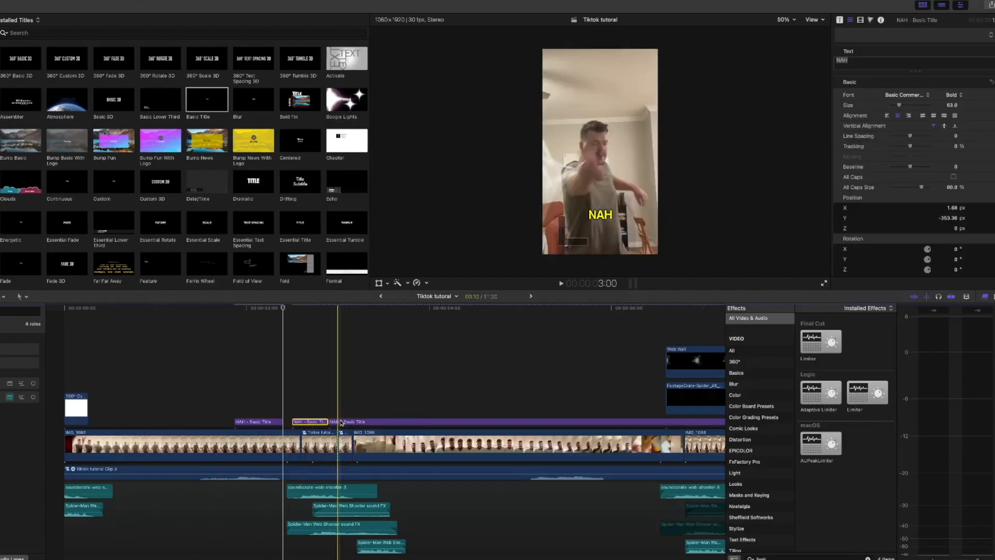
# - Select the copied NAH caption and extend the end of the copy placed over the next spoken line
pyautogui.click(342, 422)
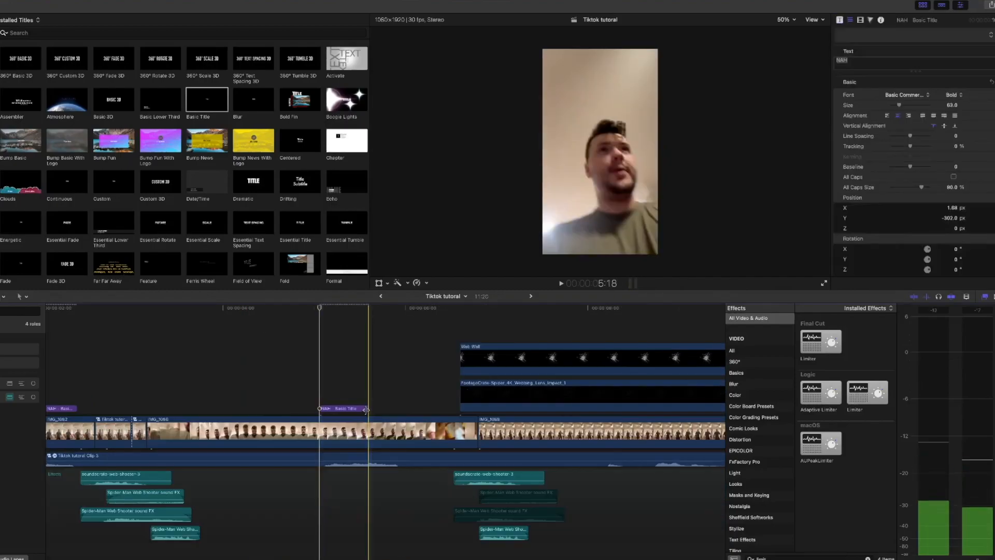
pyautogui.moveTo(366, 409); pyautogui.dragTo(408, 409)
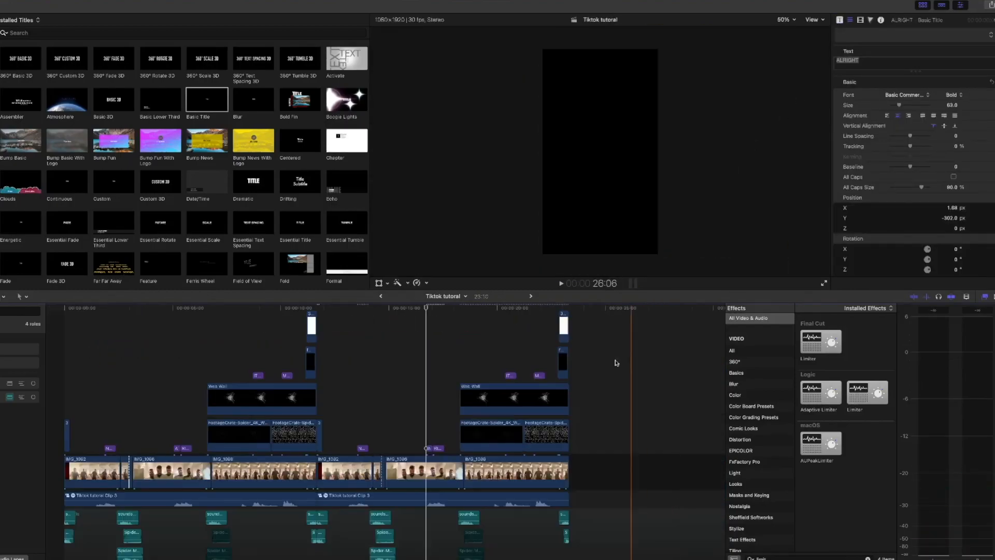
pyautogui.click(588, 371)
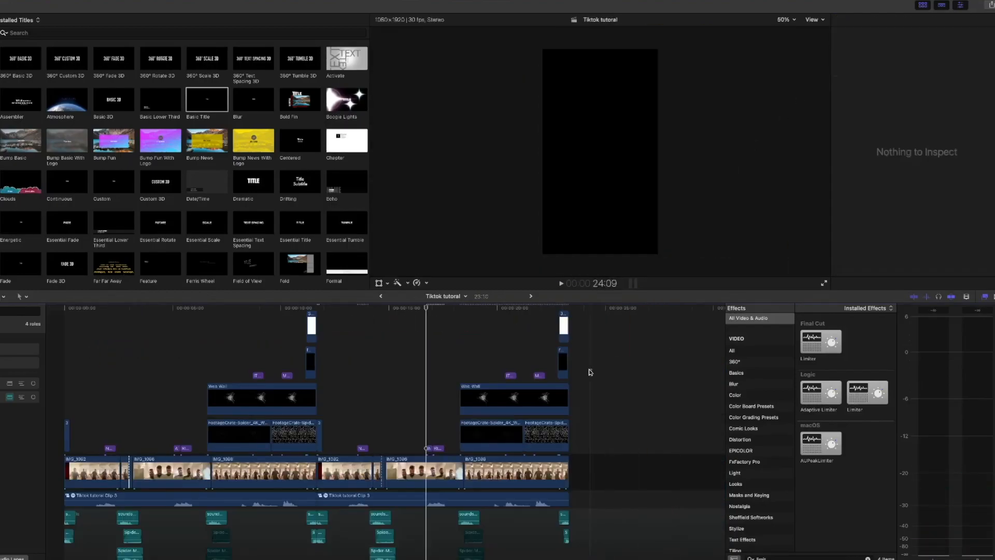
pyautogui.scroll(-2, 590, 372)
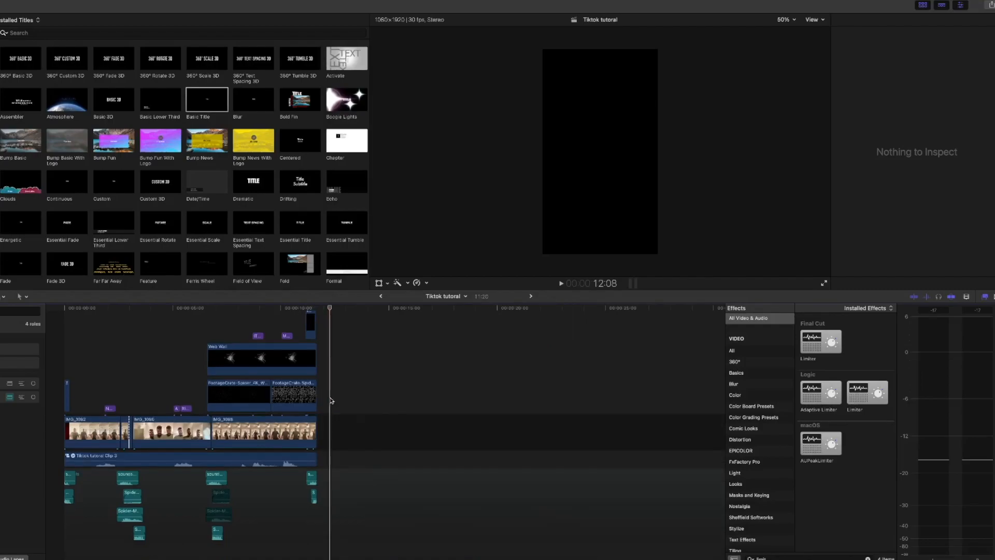
# - Export the finished project to the desktop as Tiktok spiderman.mp4 in Computer format, H.264 Multi-pass (Better), 1080 x 1920
pyautogui.press('super+e')
pyautogui.click(457, 111)
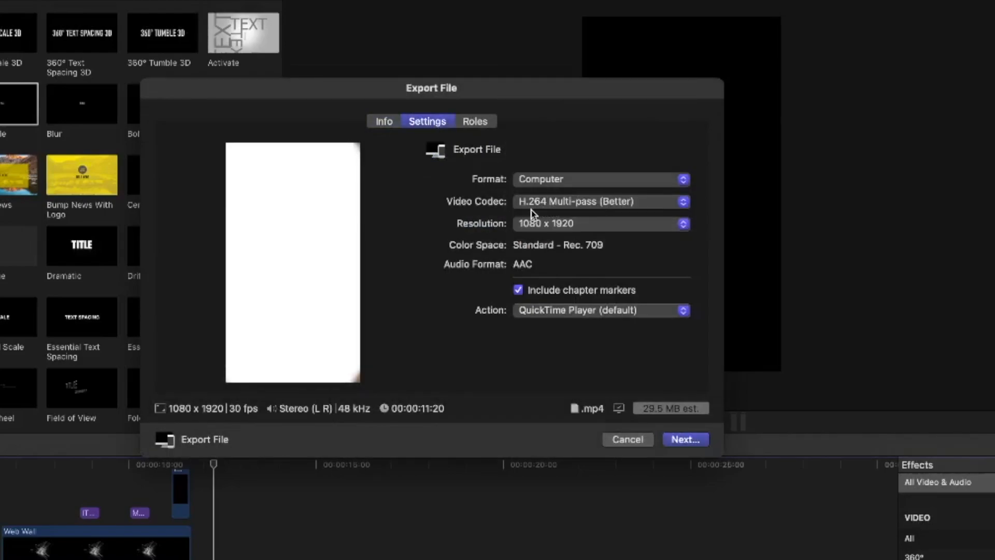
pyautogui.click(685, 439)
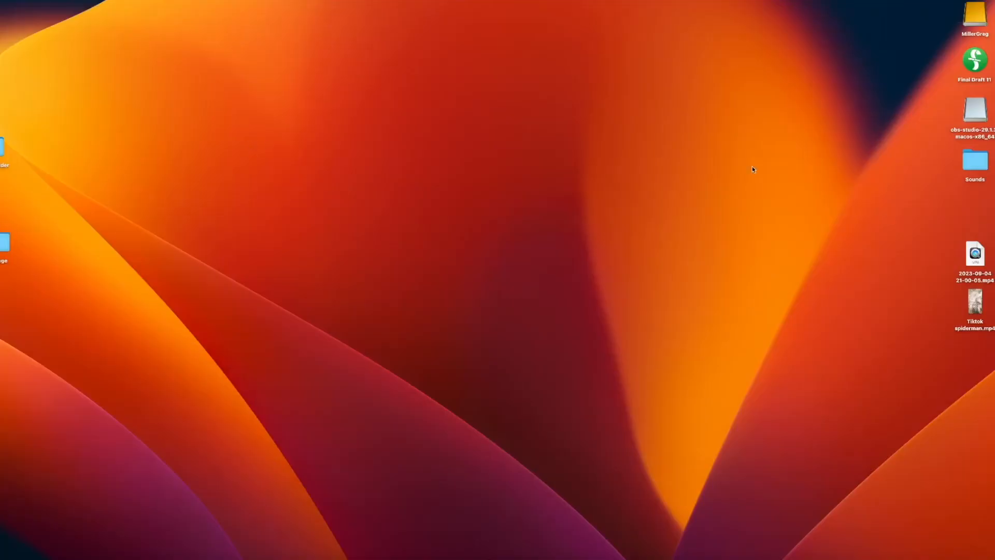
# - Share Tiktok spiderman.mp4 from the desktop to the personal device through AirDrop
pyautogui.moveTo(974, 303); pyautogui.dragTo(683, 284)
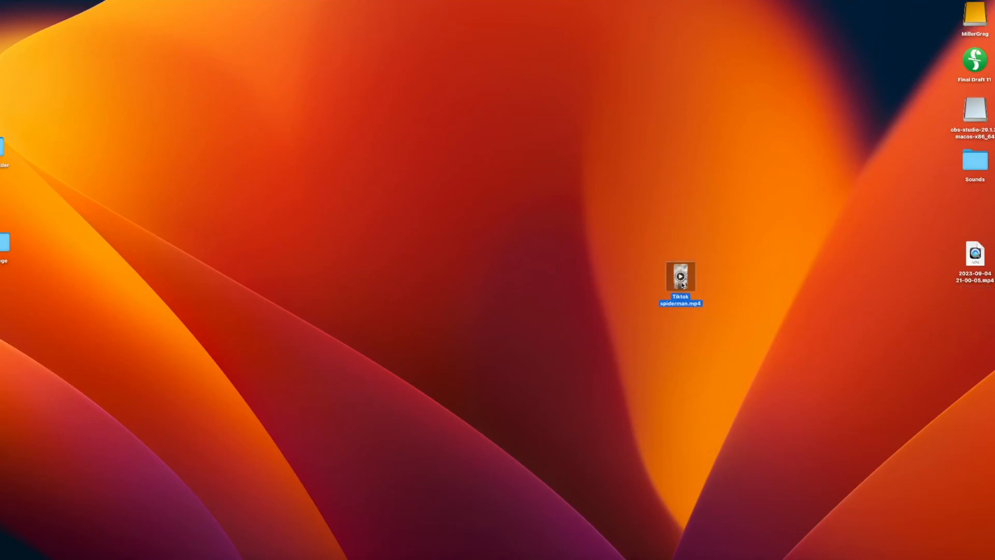
pyautogui.rightClick(683, 284)
pyautogui.click(683, 396)
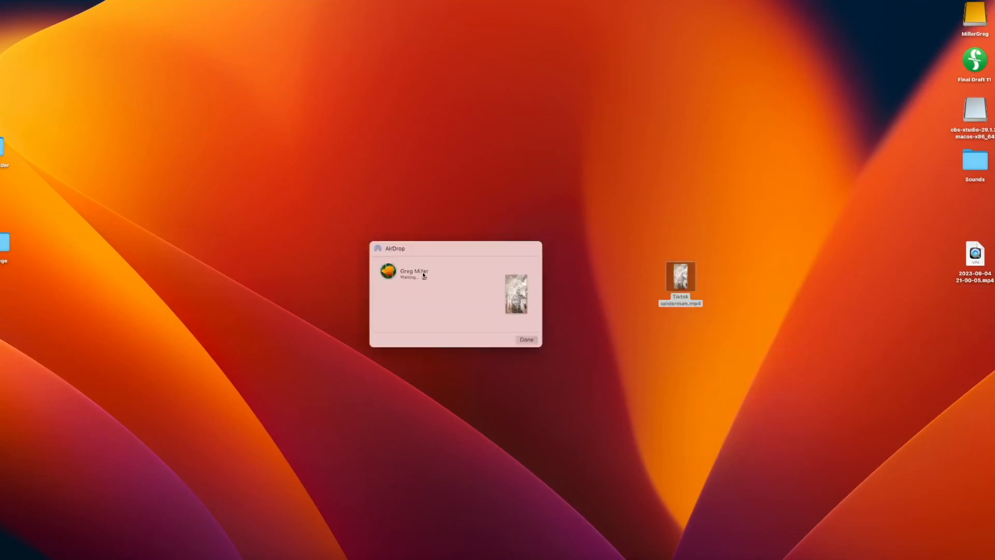
pyautogui.click(533, 339)
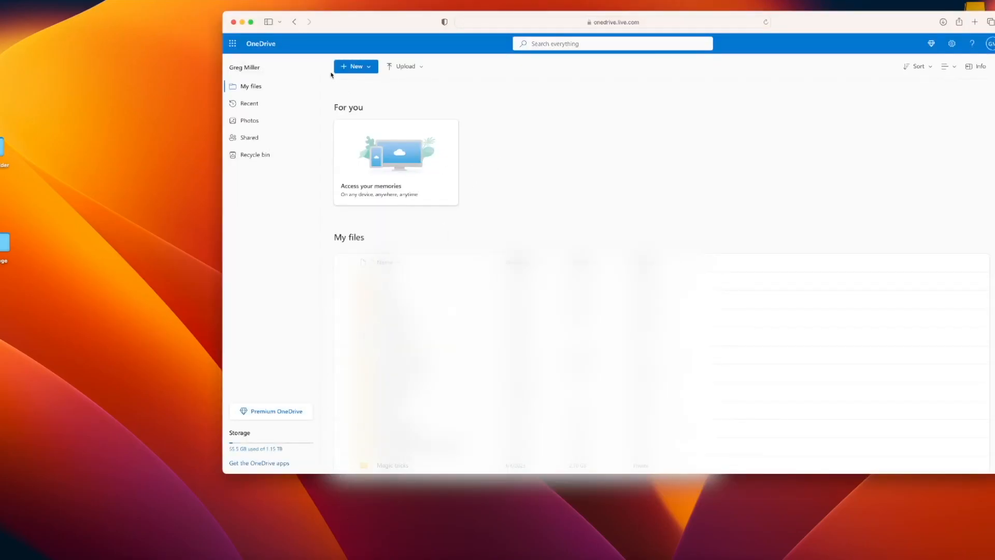
# - In OneDrive, create a folder named tiktok and upload Tiktok spiderman.mp4 into it
pyautogui.click(355, 67)
pyautogui.click(377, 88)
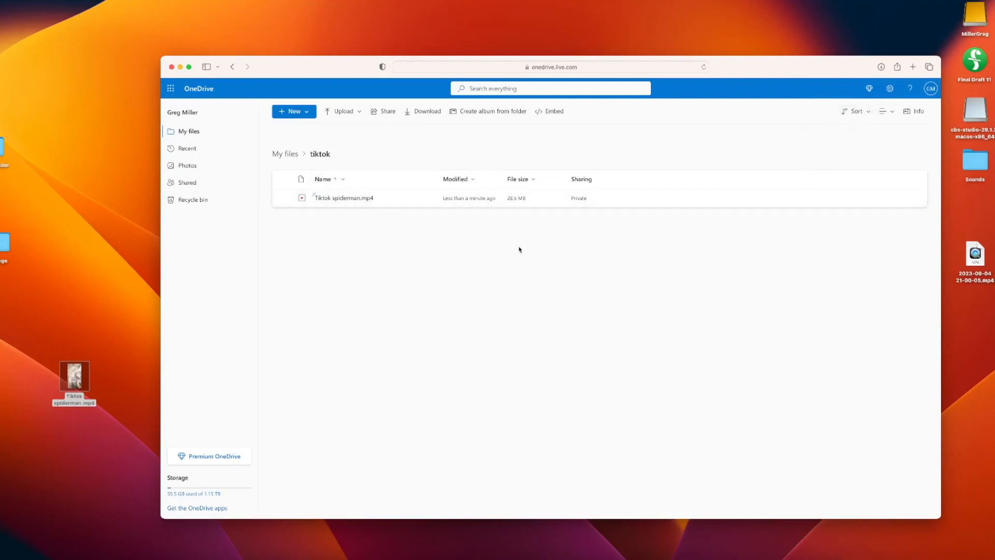
# - Create and copy a sharing link for the tiktok folder
pyautogui.click(385, 112)
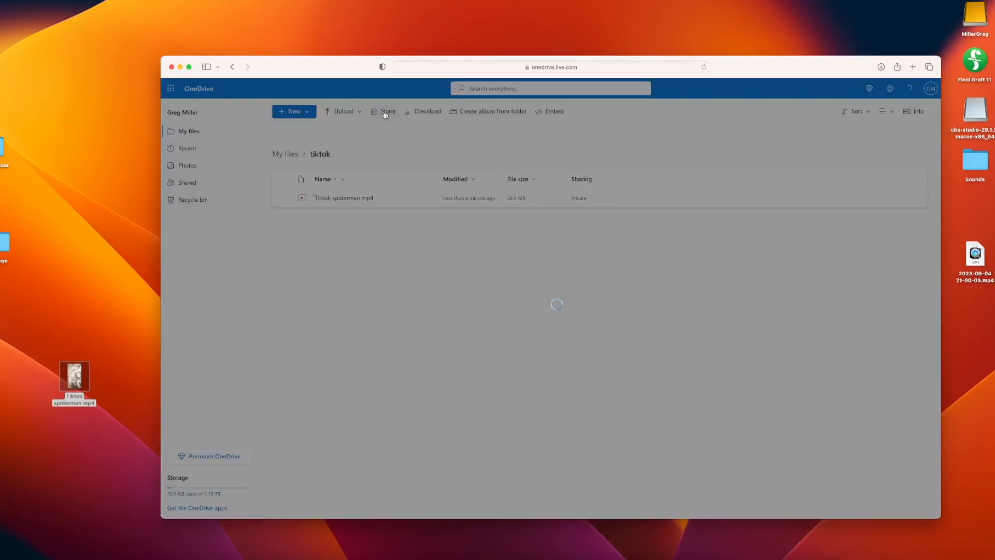
pyautogui.click(625, 358)
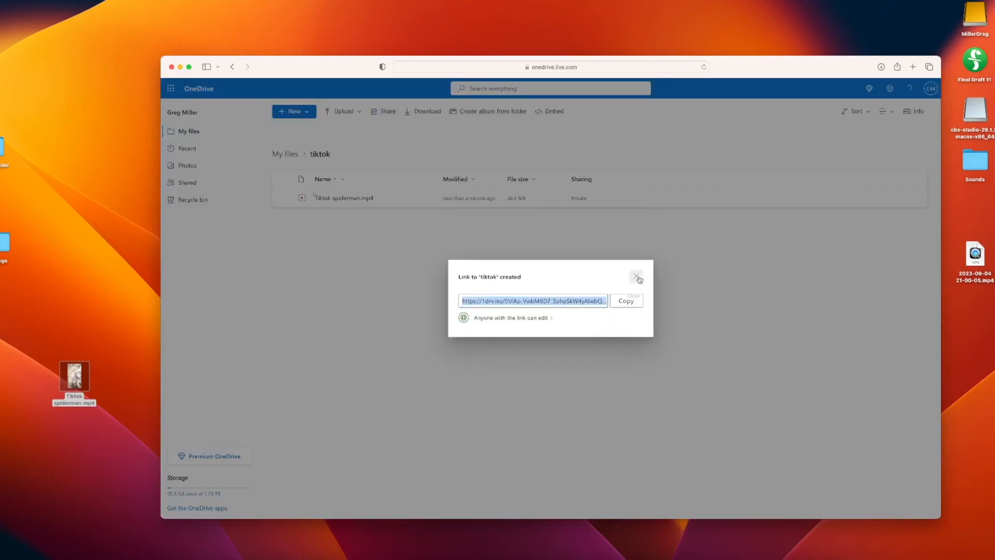
pyautogui.click(636, 276)
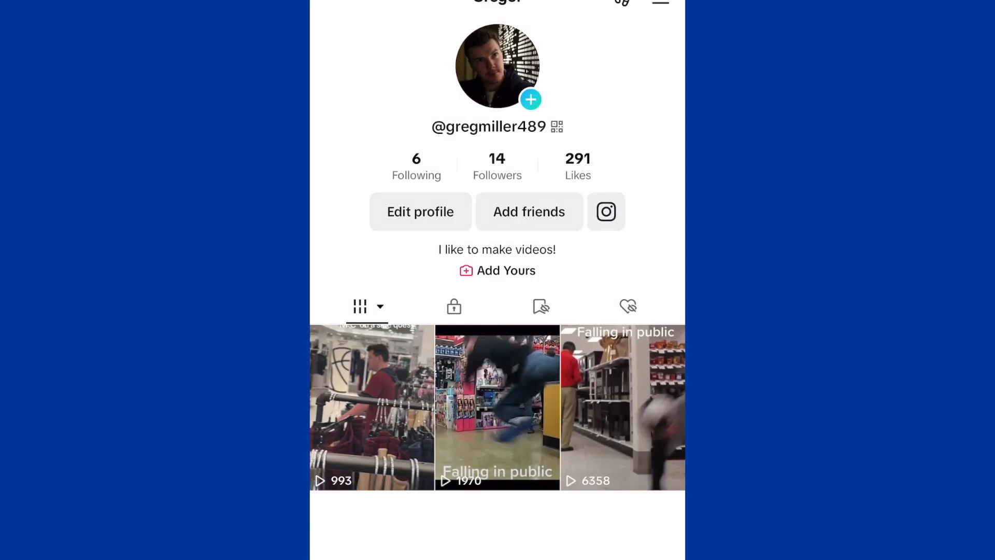
# - In TikTok, start a new post with the exported video and enter "Spiderman" as its text overlay
pyautogui.click(498, 523)
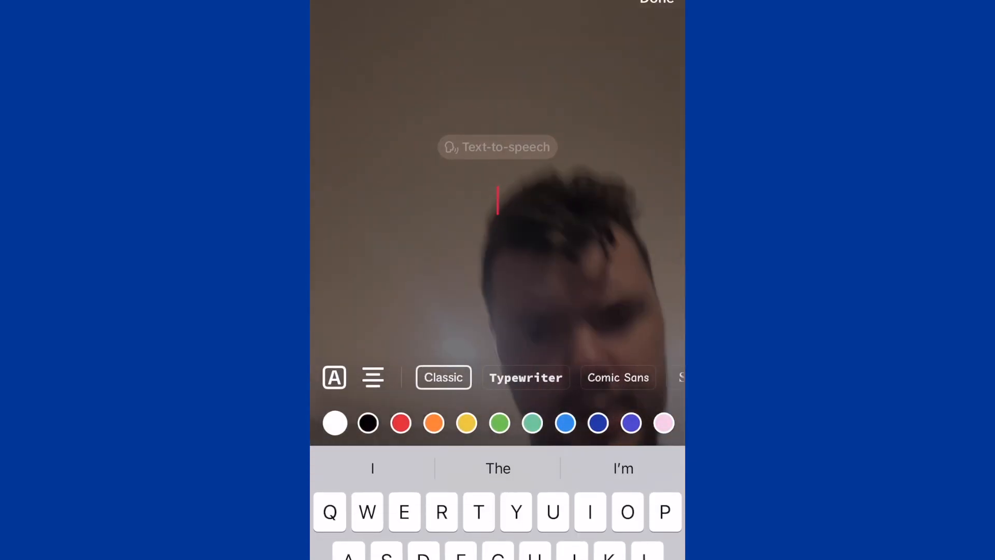
pyautogui.write('Spiderman')
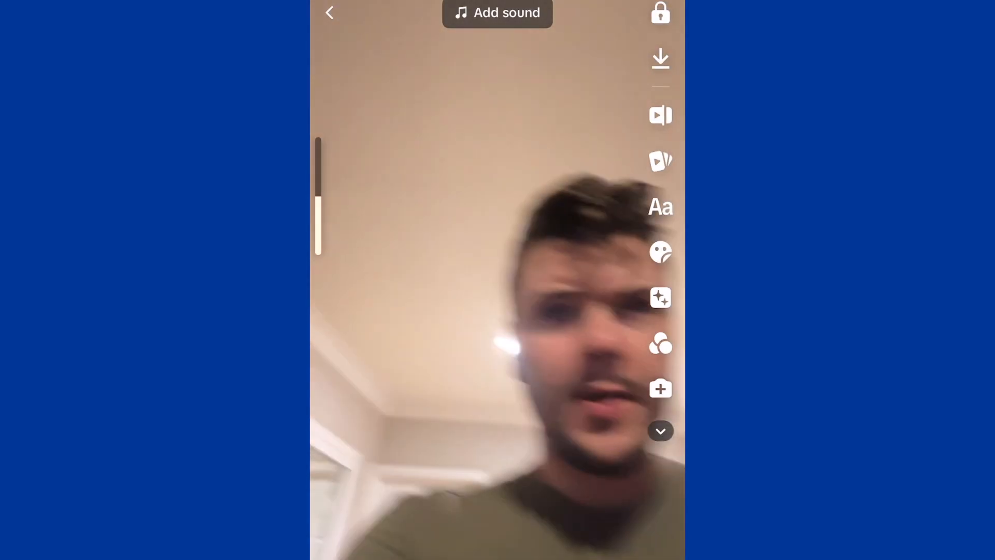
# - Find and add the sound "Spider-Man 2099 (Miguel O'Hara)" to the video
pyautogui.click(497, 13)
pyautogui.click(661, 485)
pyautogui.write('Sp')
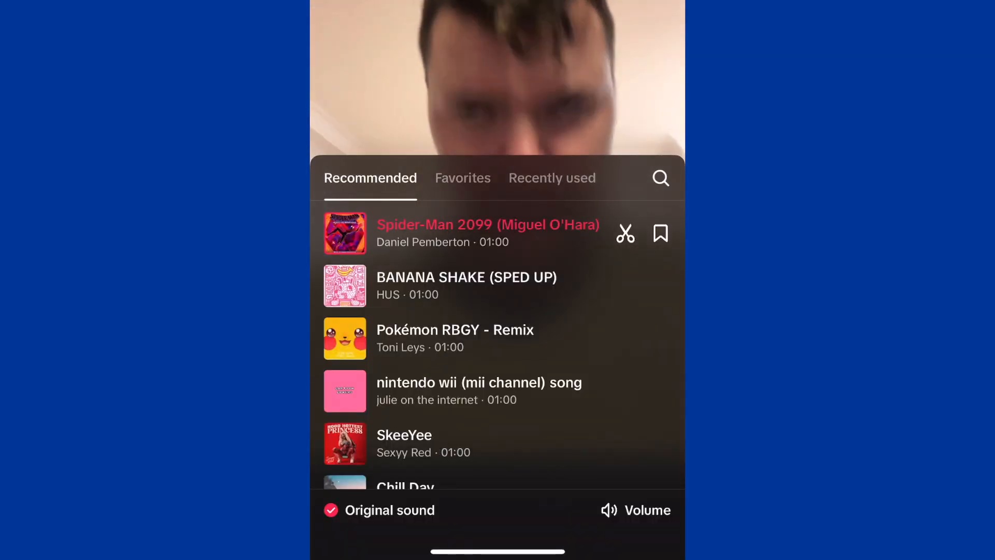
# - Balance the volumes by raising the original sound almost to maximum and setting the added sound at the middle level
pyautogui.click(636, 510)
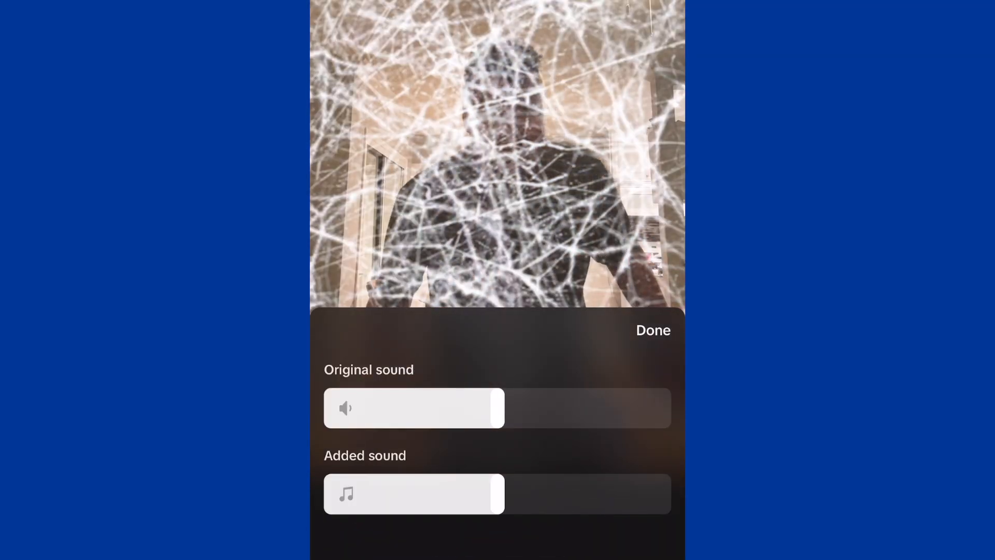
pyautogui.moveTo(498, 493); pyautogui.dragTo(413, 493)
pyautogui.moveTo(498, 408); pyautogui.dragTo(663, 408)
pyautogui.moveTo(414, 493); pyautogui.dragTo(498, 494)
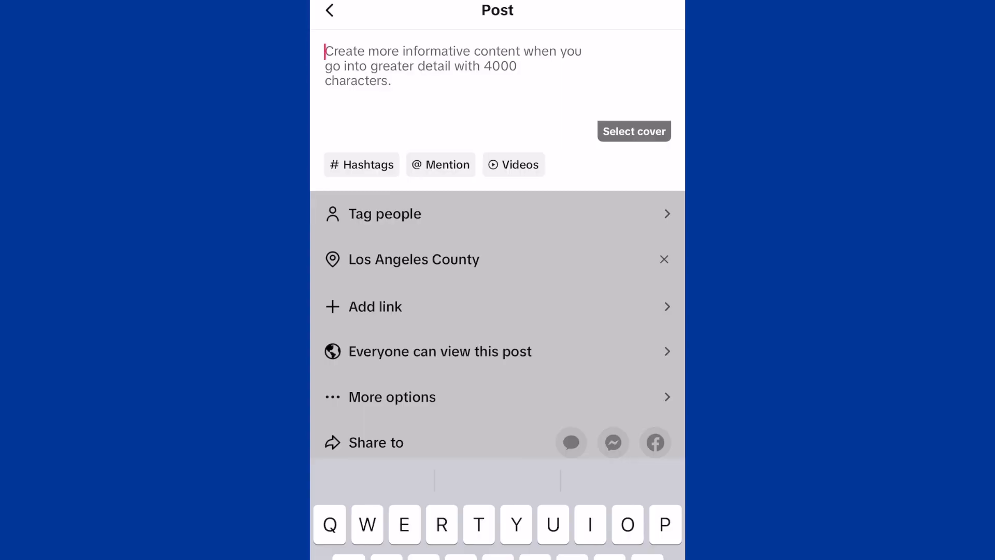
# - Write the post description "Spiderman #spiderman"
pyautogui.write('Spiderm')
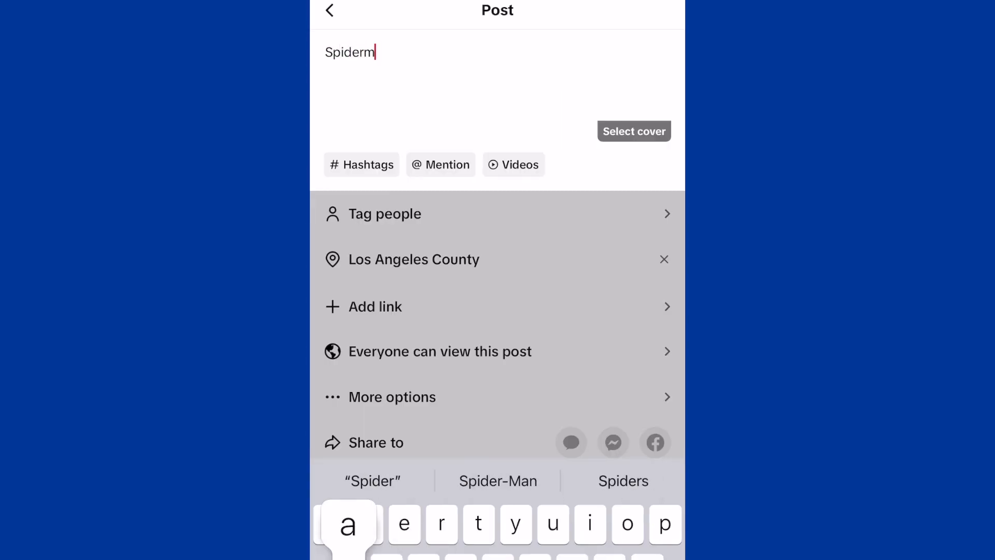
pyautogui.write('an #')
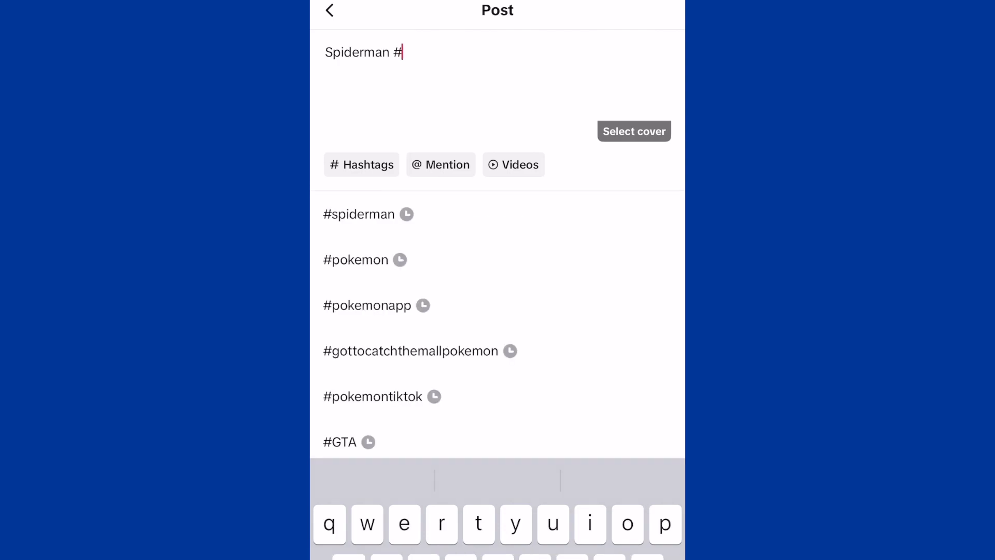
pyautogui.write('spider')
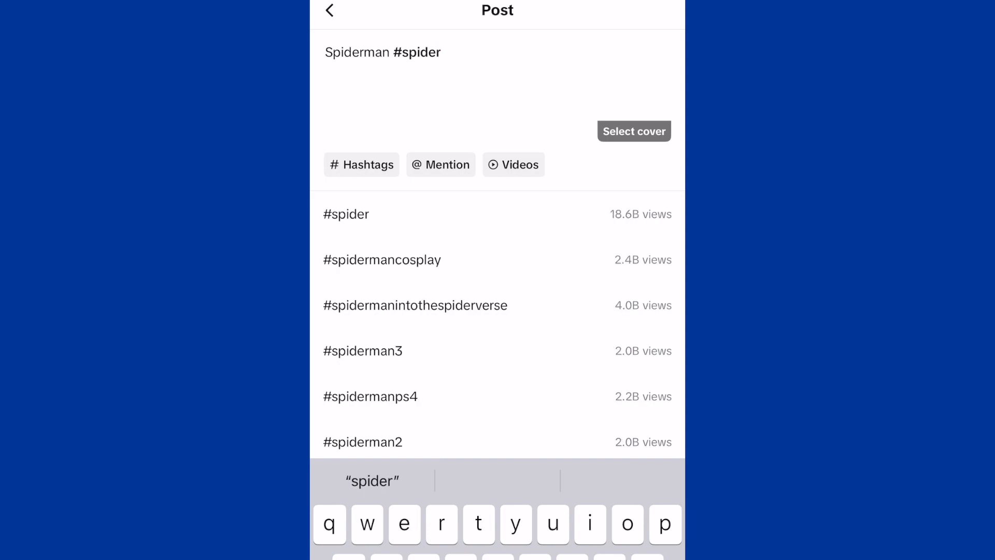
pyautogui.write('man #spiderm')
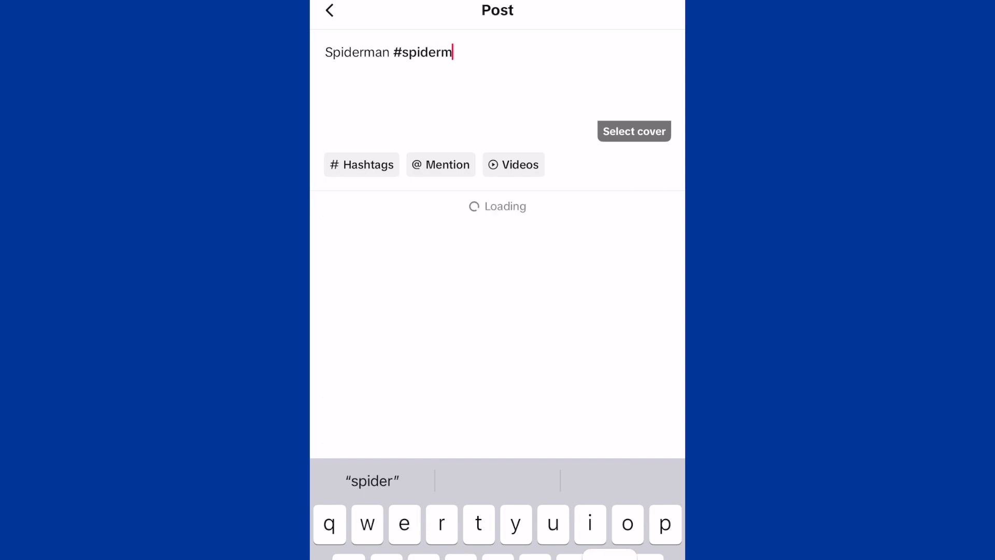
pyautogui.write('an')
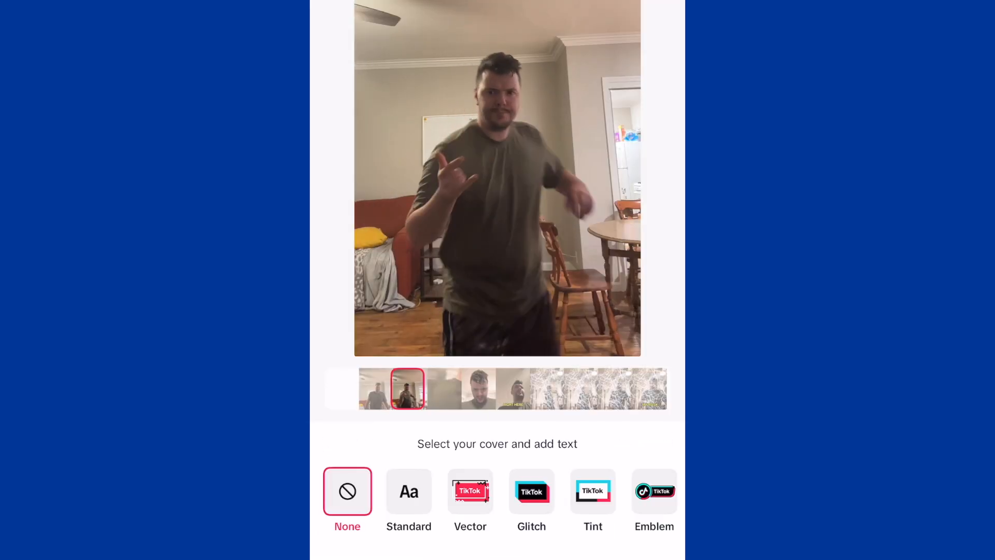
# - Try the Vector text style on the post cover, then switch the cover to the Standard style
pyautogui.click(470, 491)
pyautogui.click(408, 491)
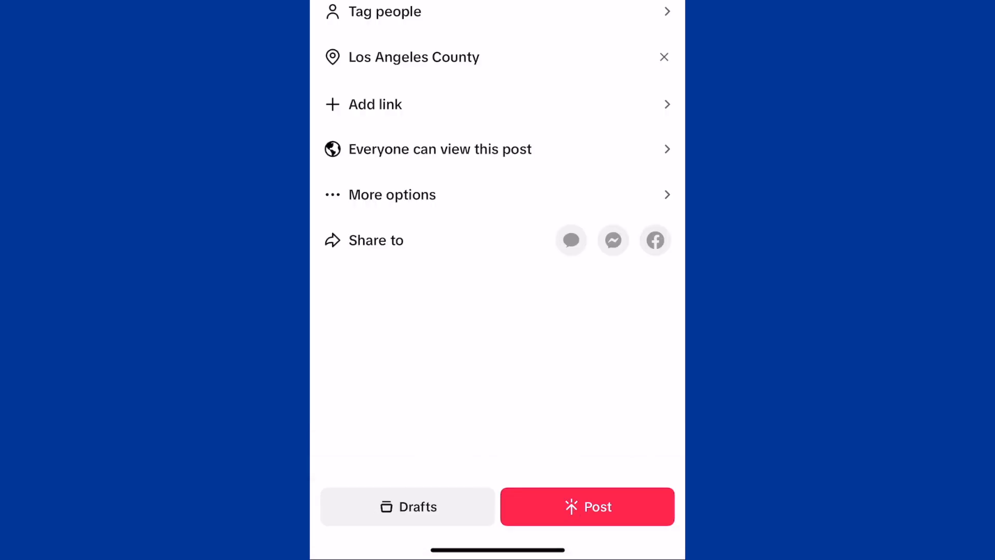